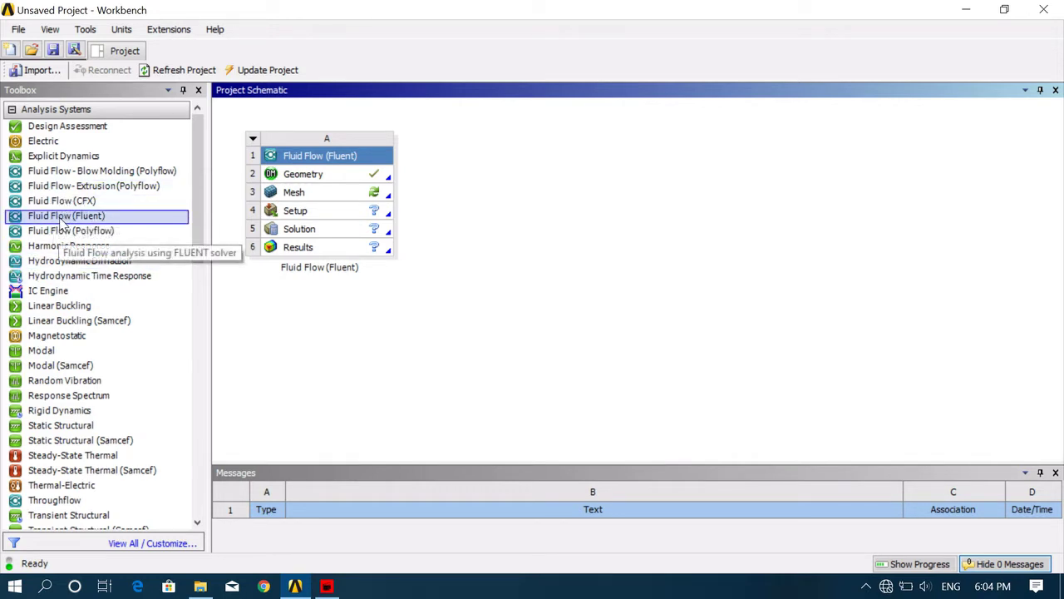
- Add a second Fluid Flow (Fluent) system to the project schematic and start a new DesignModeler geometry for it
mouse_move(68, 220)
left_mouse_down()
mouse_move(75, 231)
mouse_move(230, 235)
mouse_move(316, 210)
mouse_move(517, 193)
mouse_move(547, 229)
mouse_move(414, 380)
mouse_move(66, 296)
mouse_move(47, 229)
mouse_move(57, 213)
left_mouse_up()
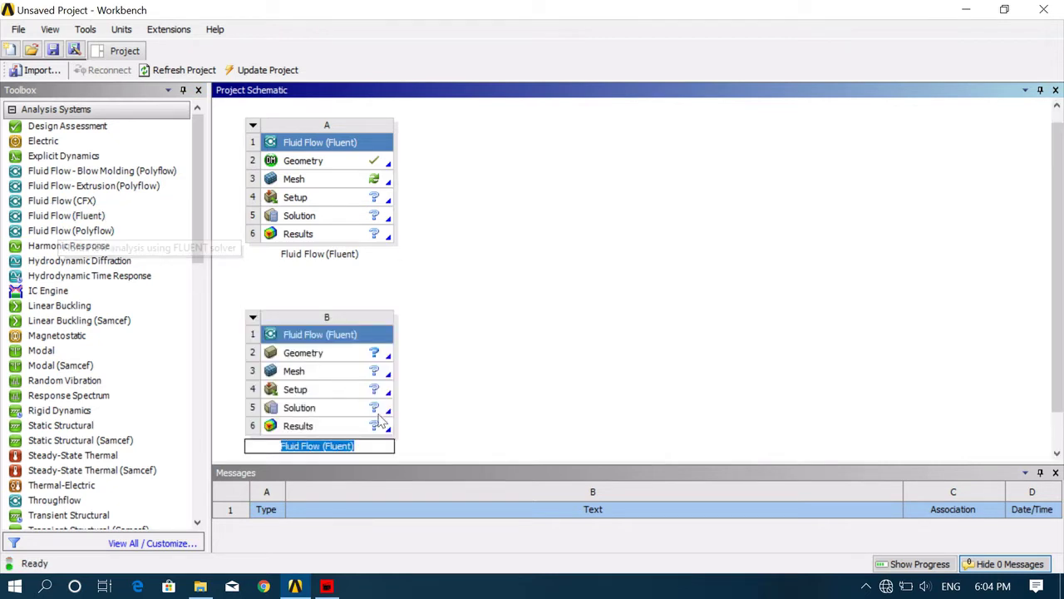
left_click(338, 354)
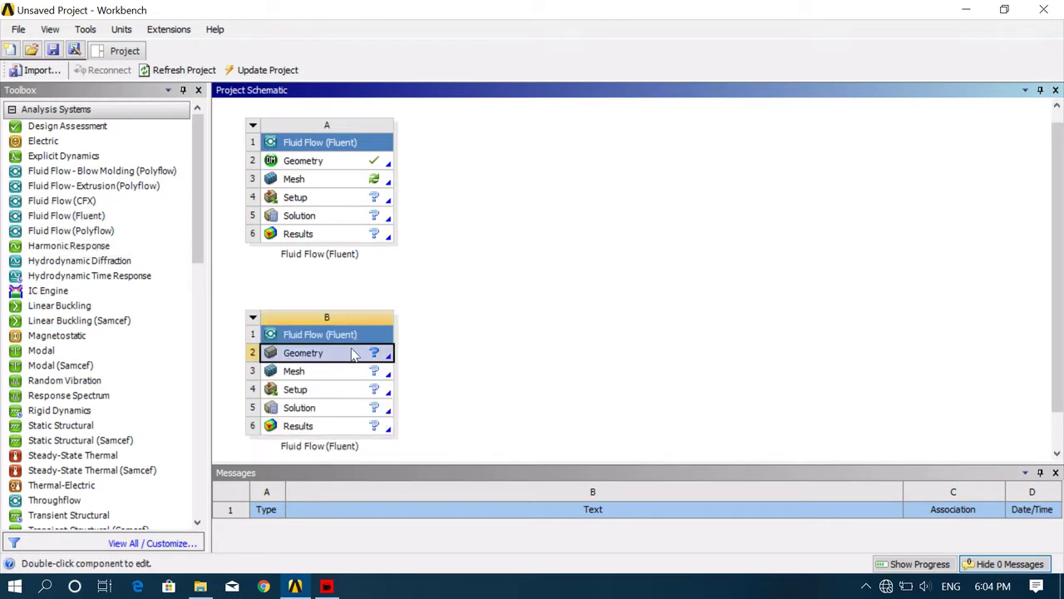
right_click(368, 355)
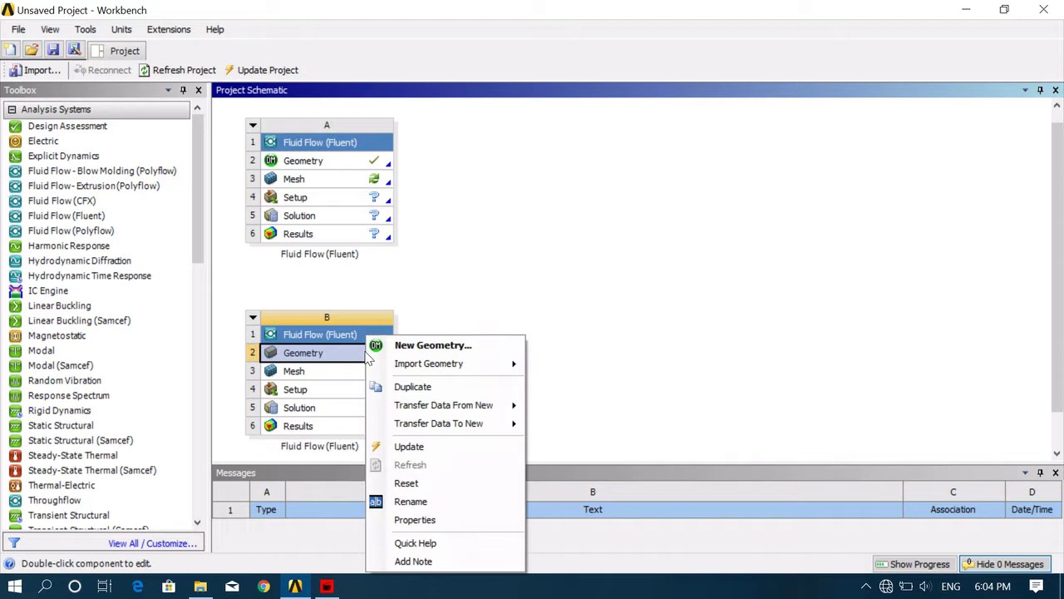
left_click(438, 347)
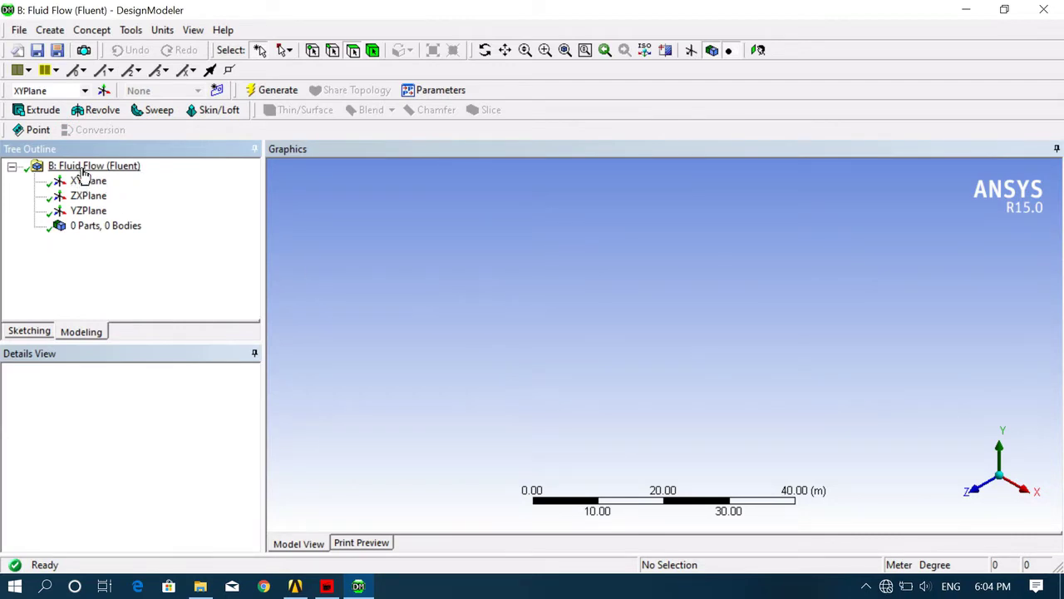
- Orient the view face-on to the XY plane and enter sketching mode on it
left_click(88, 181)
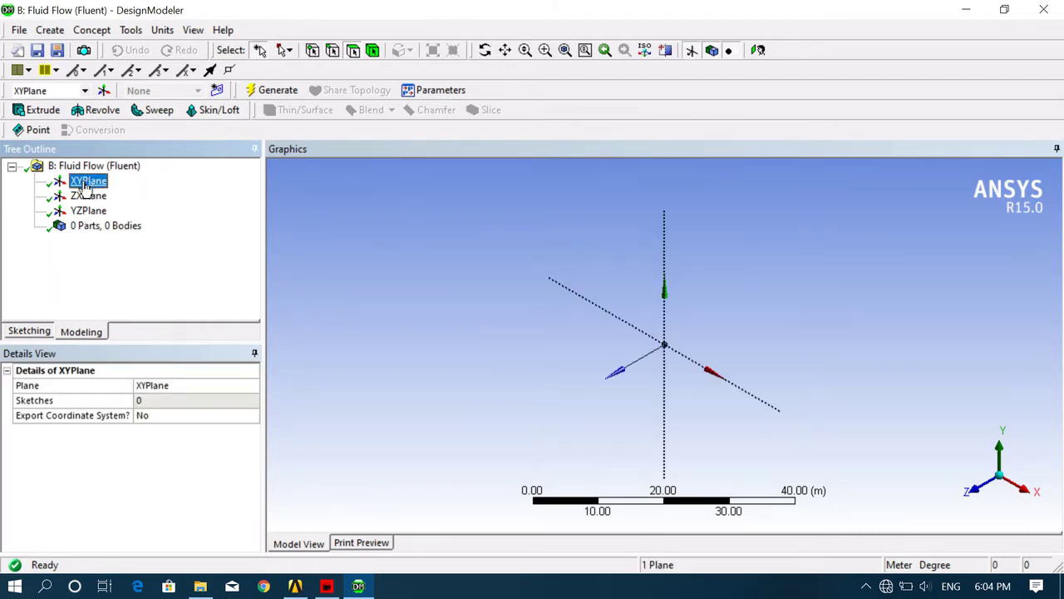
left_click(757, 50)
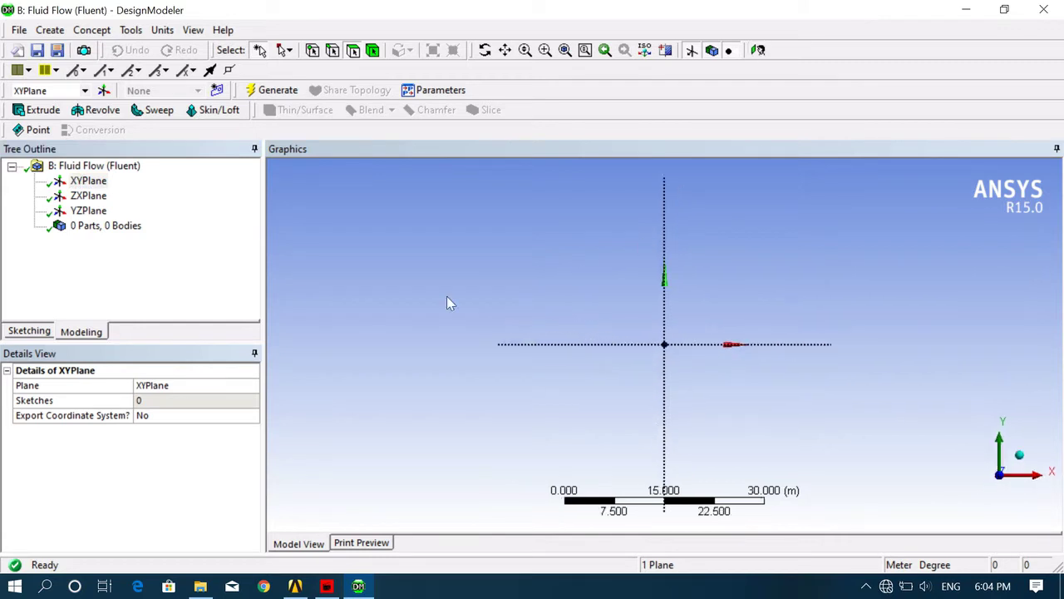
left_click(29, 331)
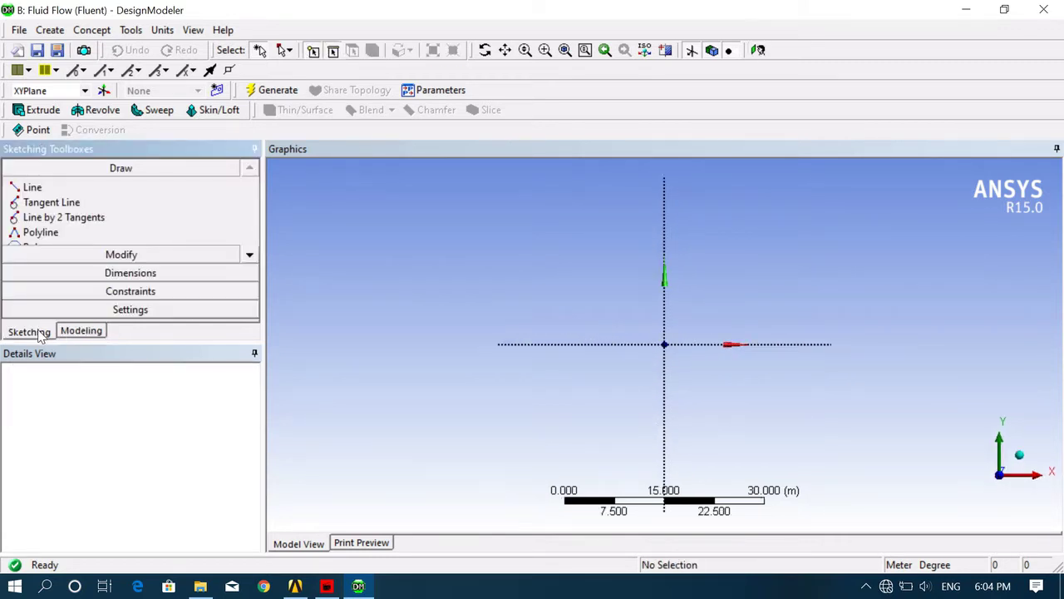
- Set the length unit to millimetres and sketch a rectangle about 54 mm by 26 mm enclosing the origin
left_click(249, 255)
left_click(249, 255)
left_click(30, 236)
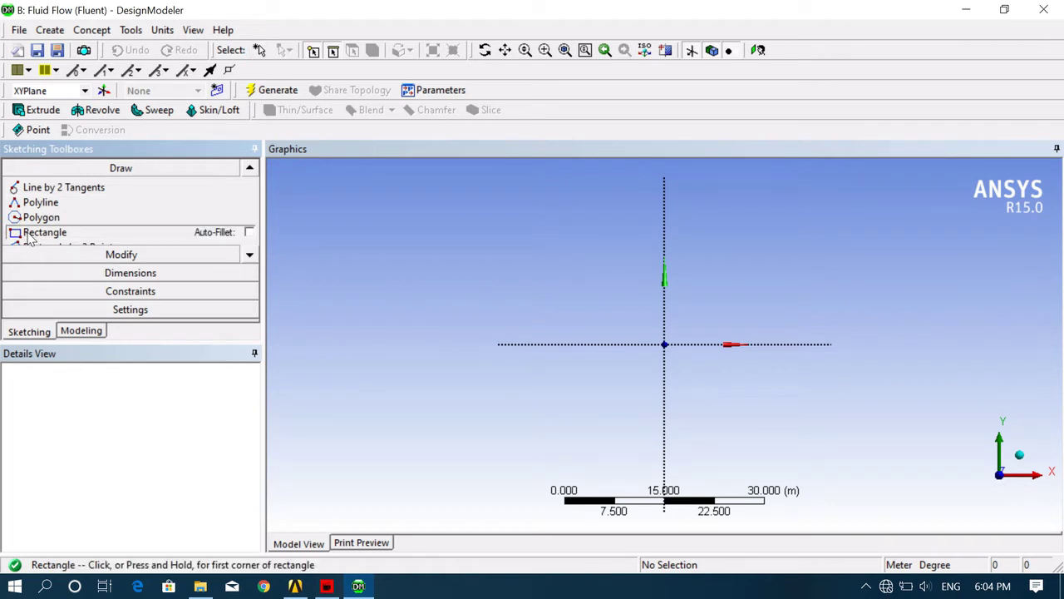
left_click(161, 31)
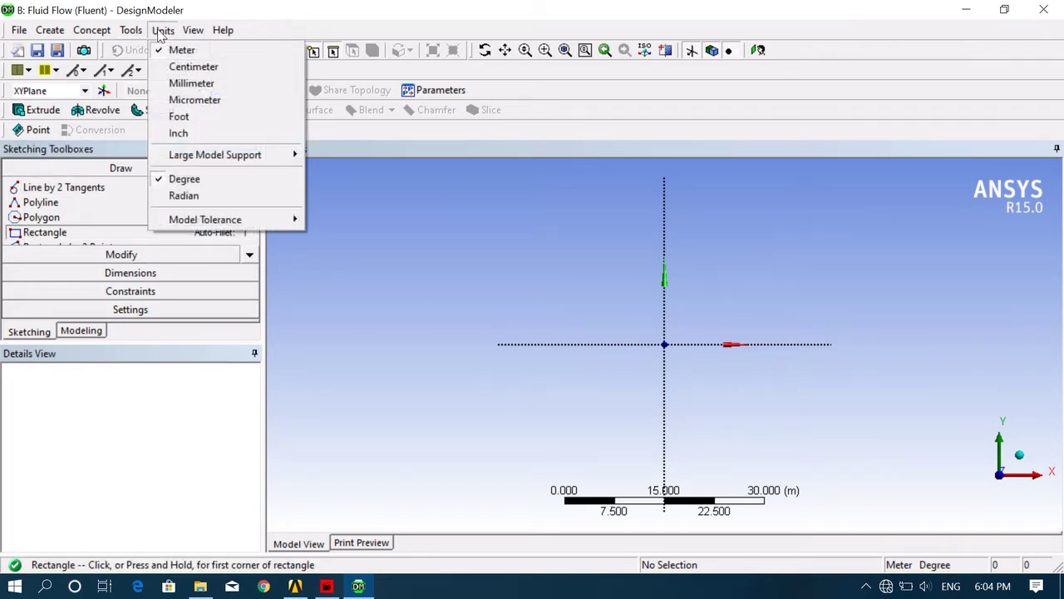
left_click(159, 31)
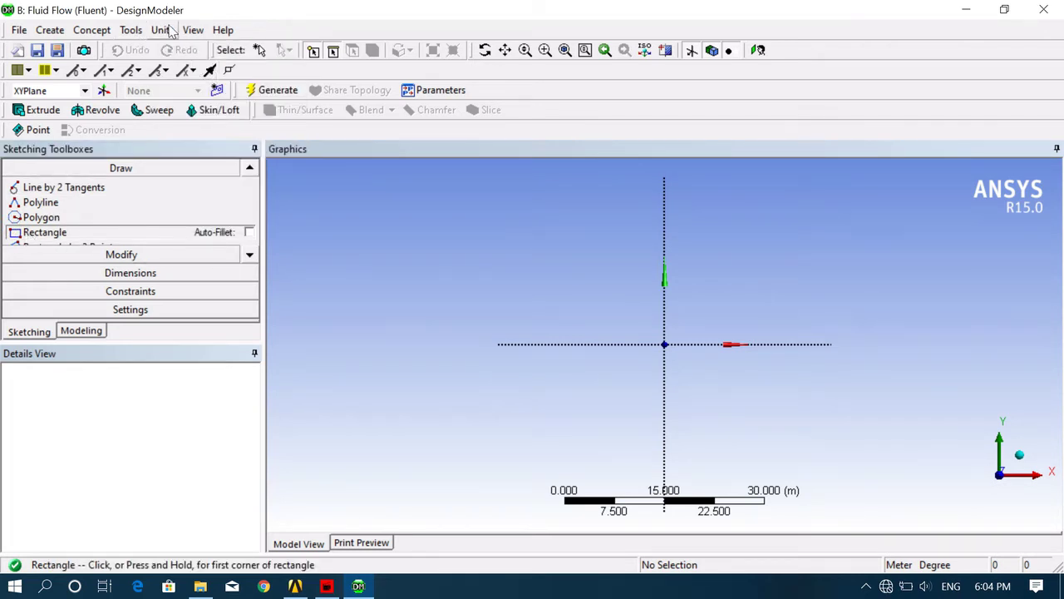
left_click(163, 31)
left_click(204, 80)
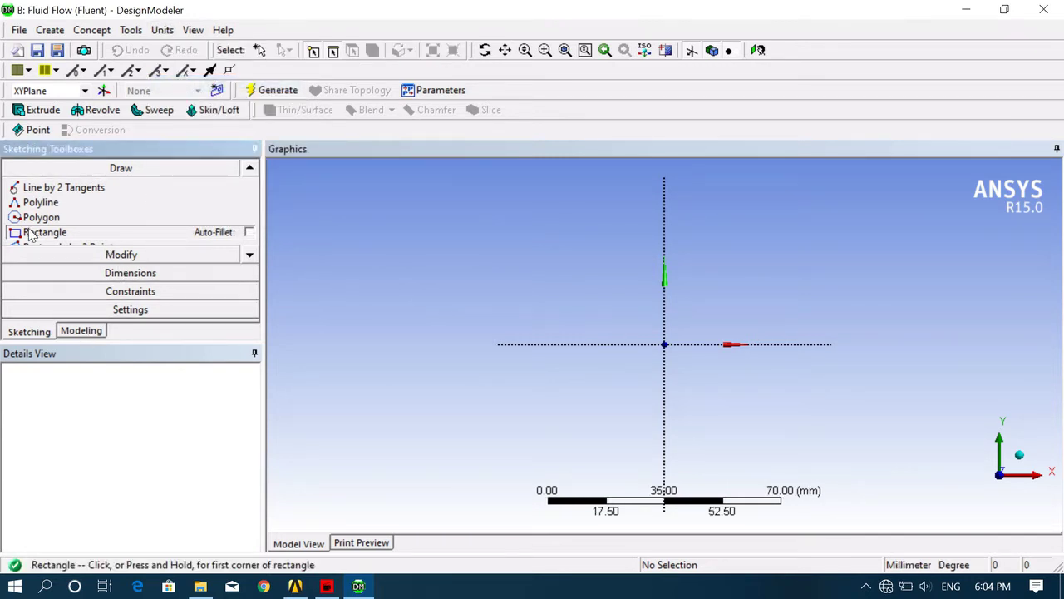
left_click(598, 292)
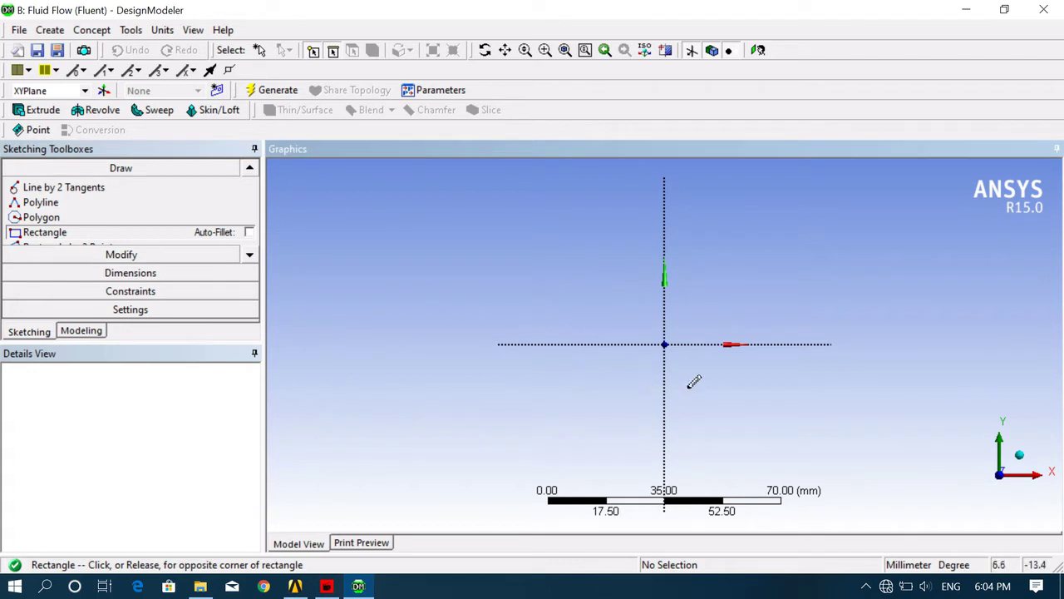
left_click(771, 384)
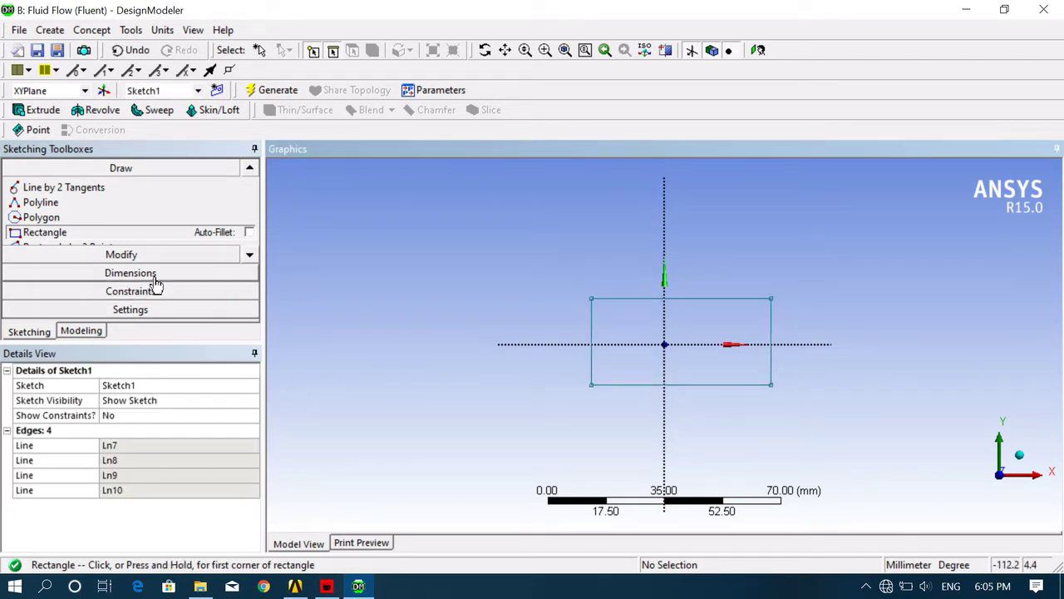
- Add general dimensions to the rectangle's upper edge and right edge for its length and height
left_click(154, 279)
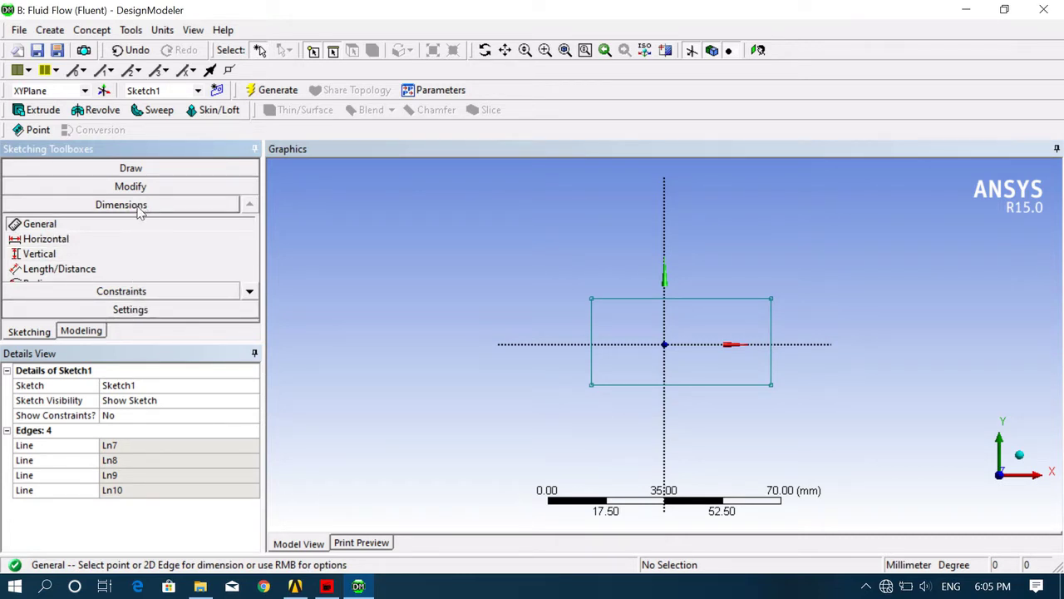
left_click(691, 298)
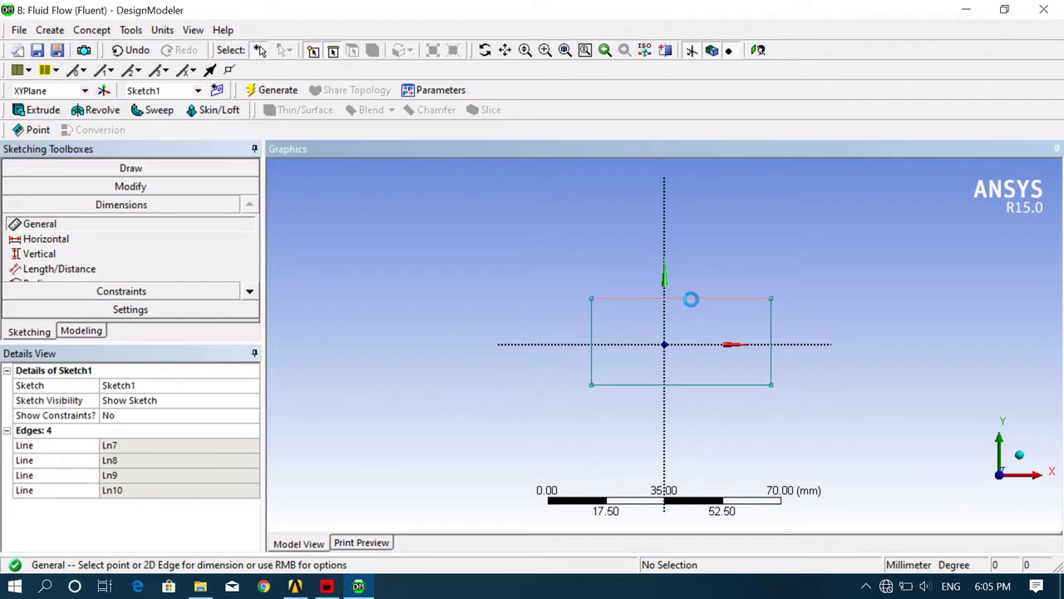
left_click(696, 279)
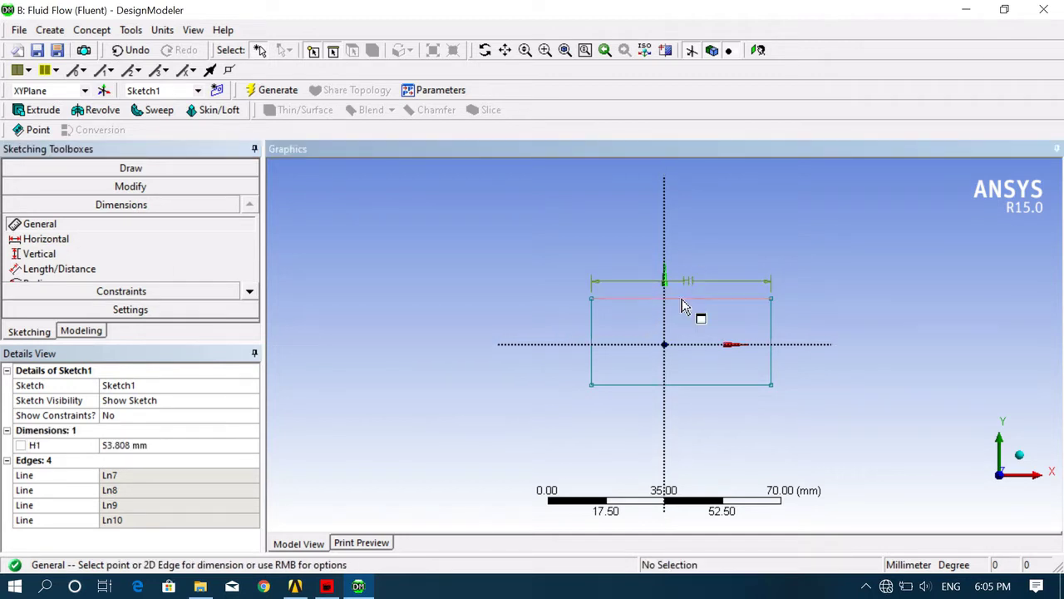
left_click(772, 339)
left_click(798, 328)
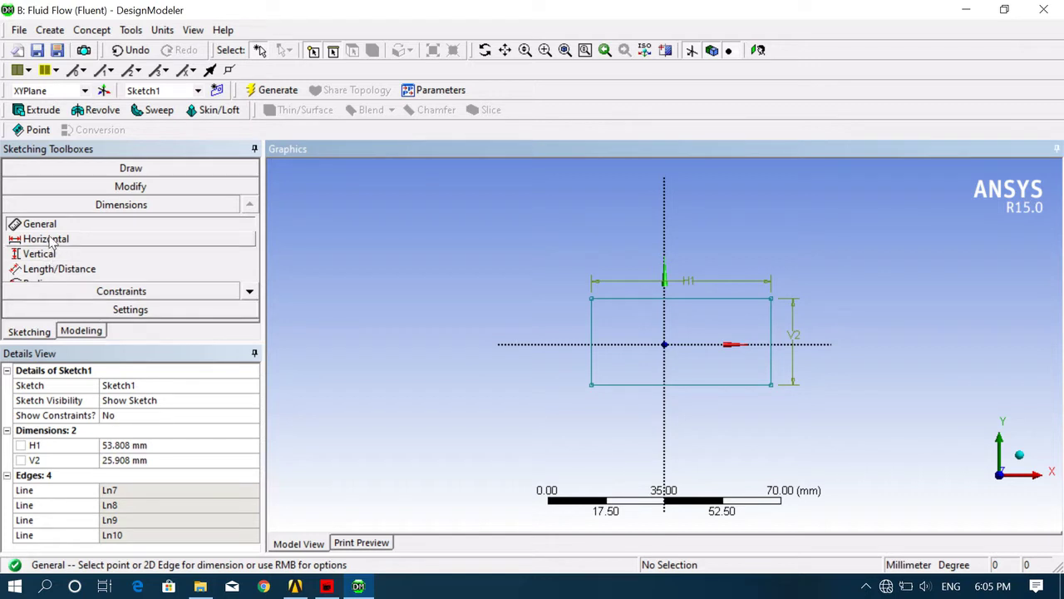
- Add a horizontal dimension between the rectangle's left edge and the vertical axis, placed below the rectangle
left_click(59, 269)
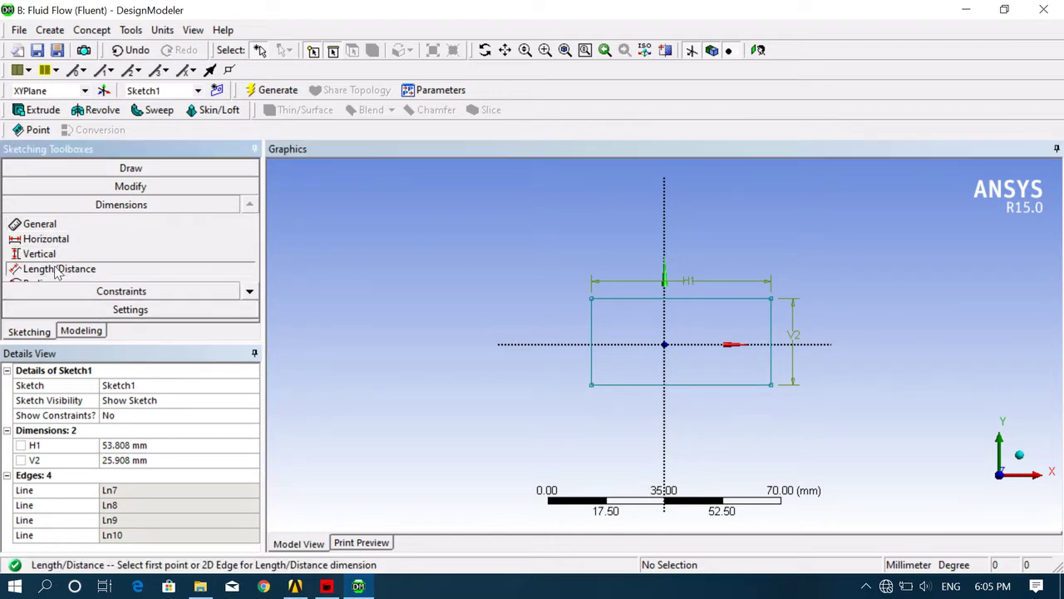
left_click(47, 240)
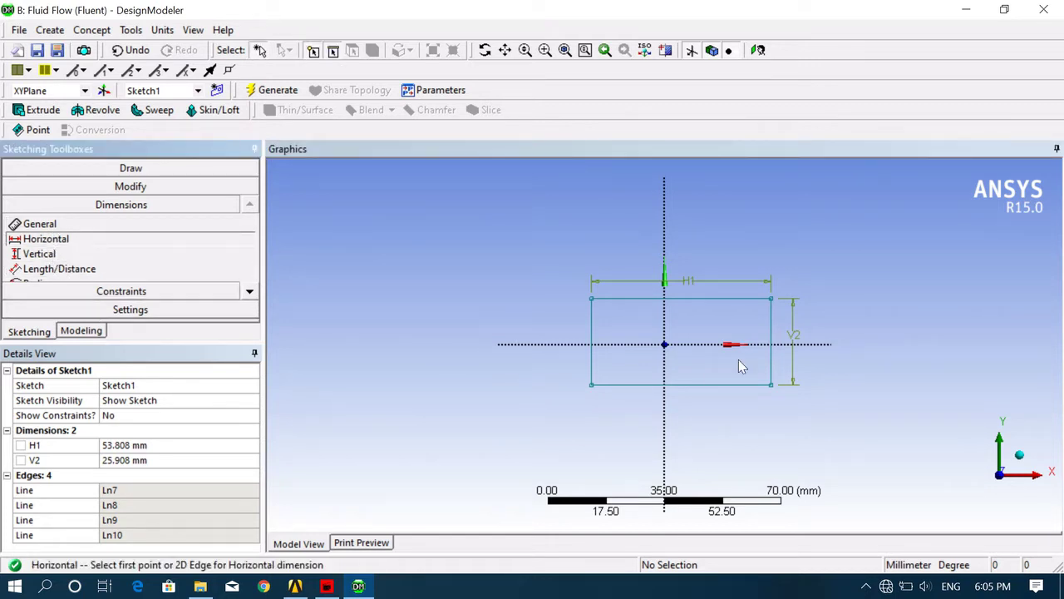
left_click(628, 301)
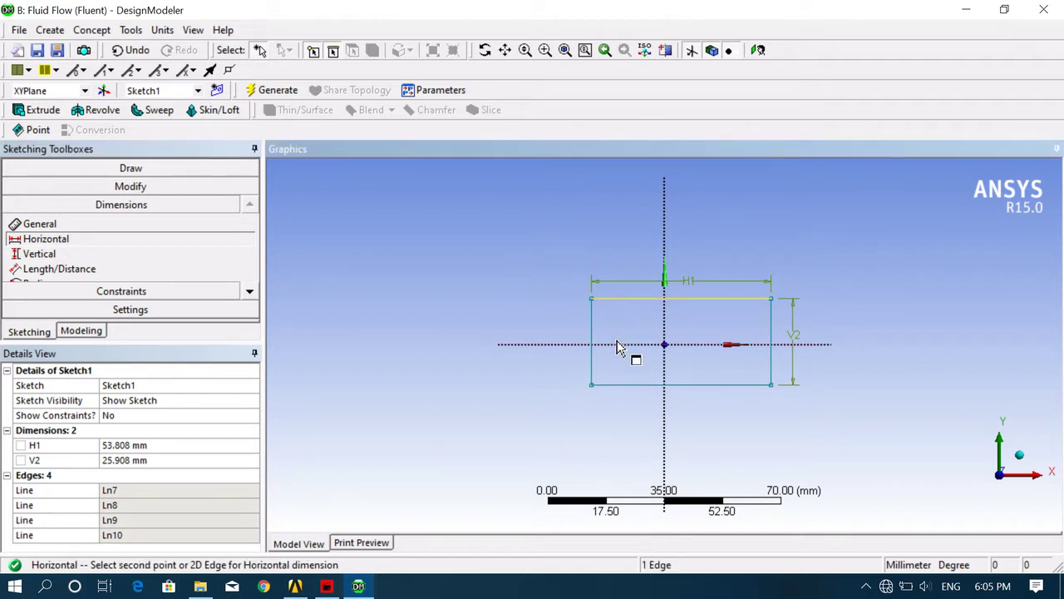
left_click(594, 333)
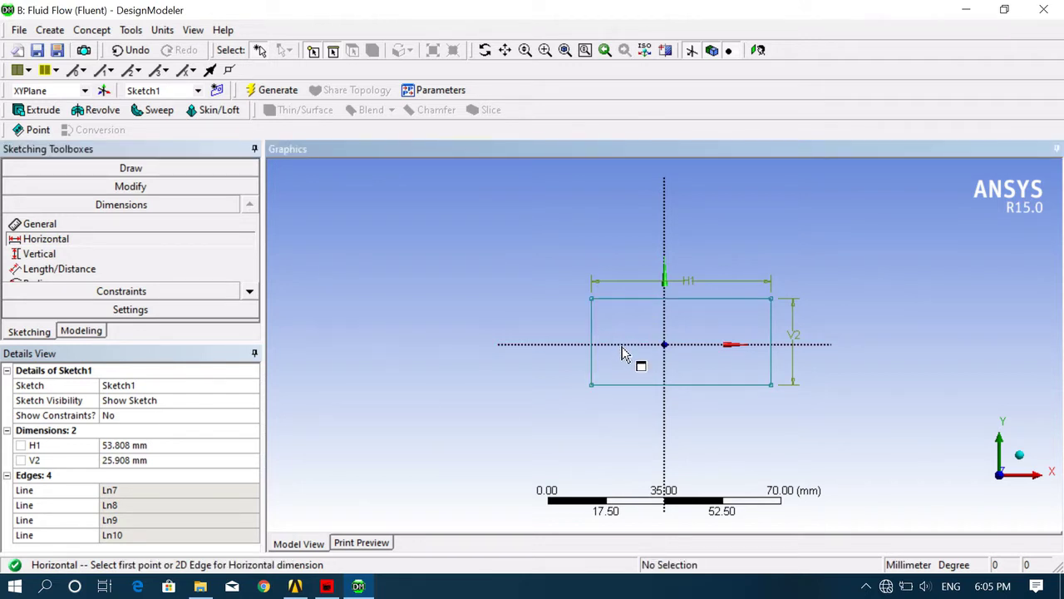
left_click(625, 353)
left_click(595, 330)
left_click(593, 332)
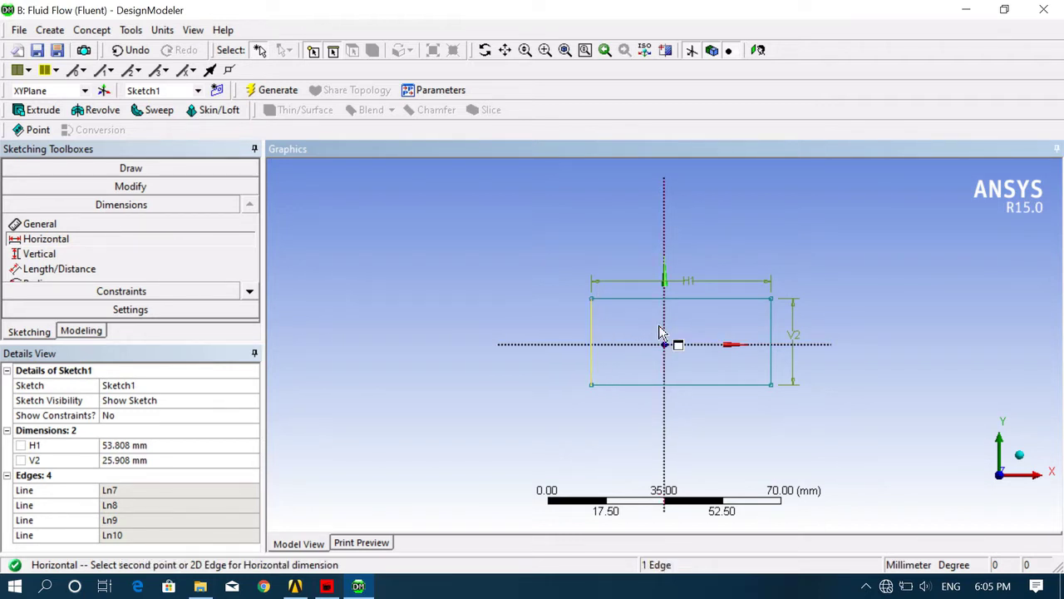
left_click(664, 342)
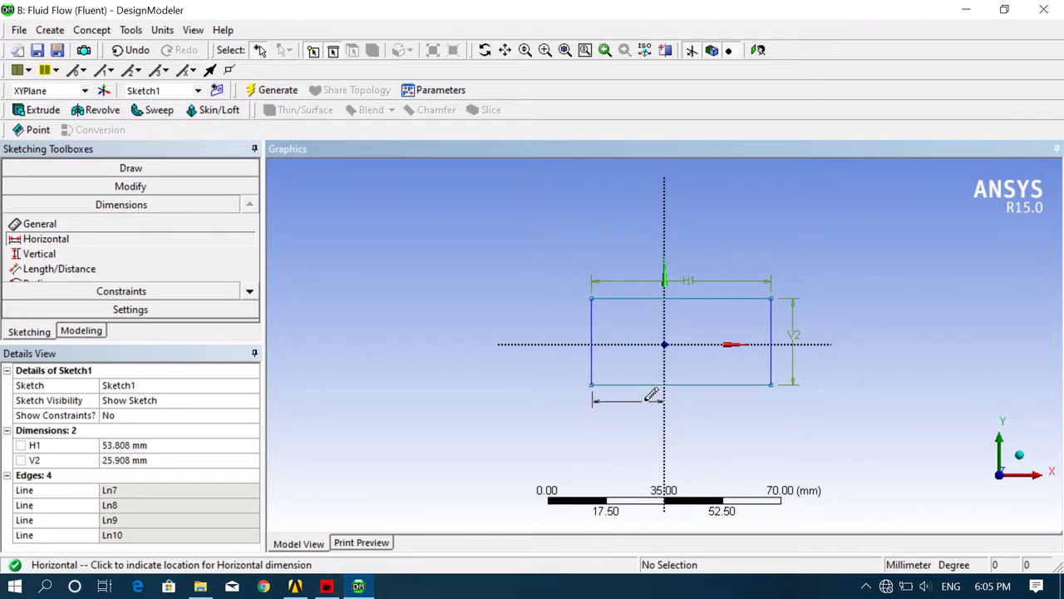
left_click(649, 398)
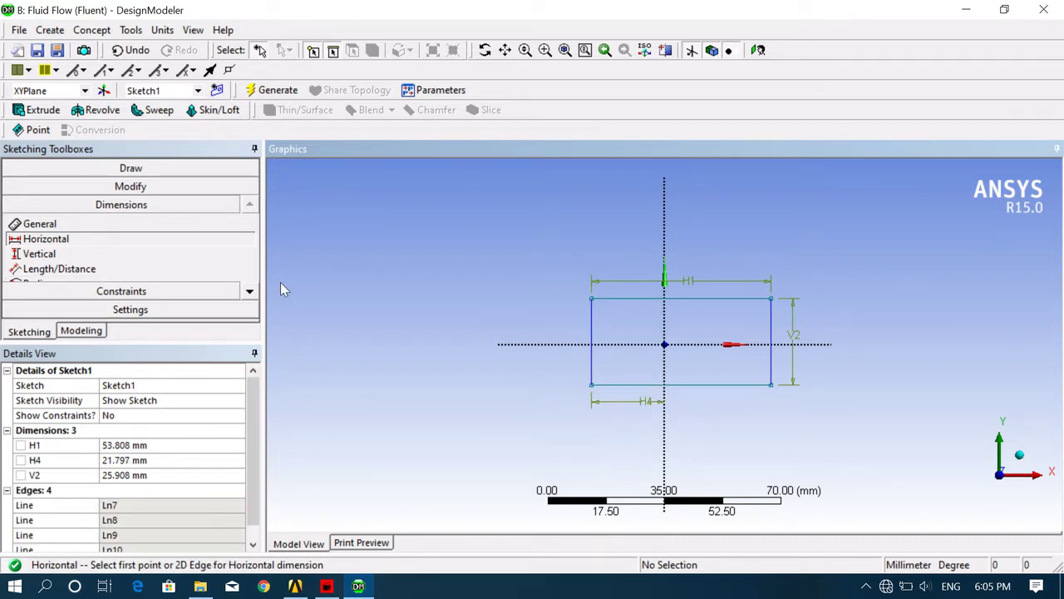
- Add a vertical dimension between the rectangle's lower edge and the horizontal axis, placed beside the left edge
left_click(39, 253)
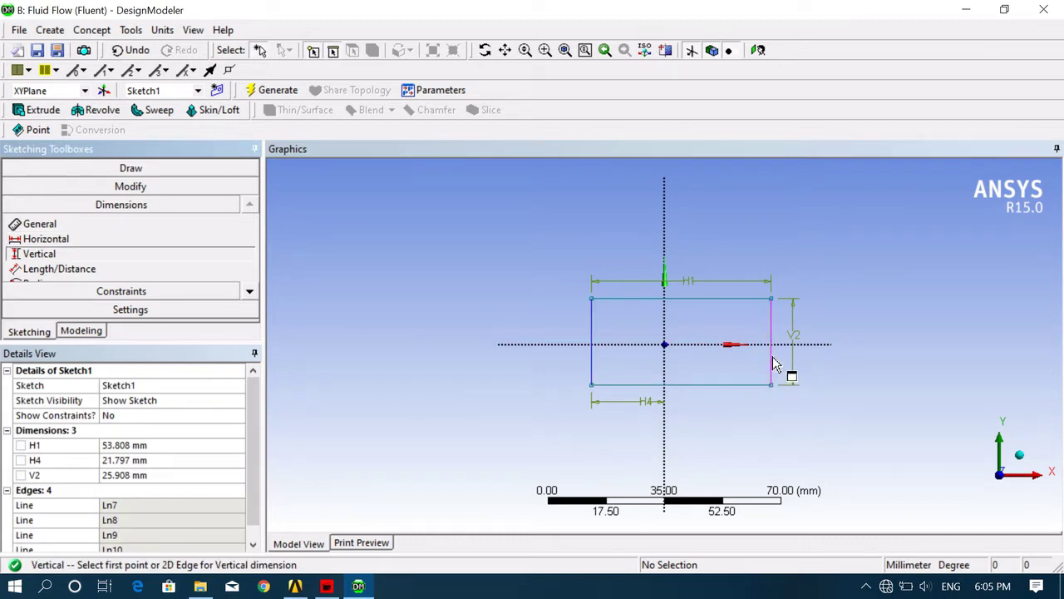
left_click(666, 370)
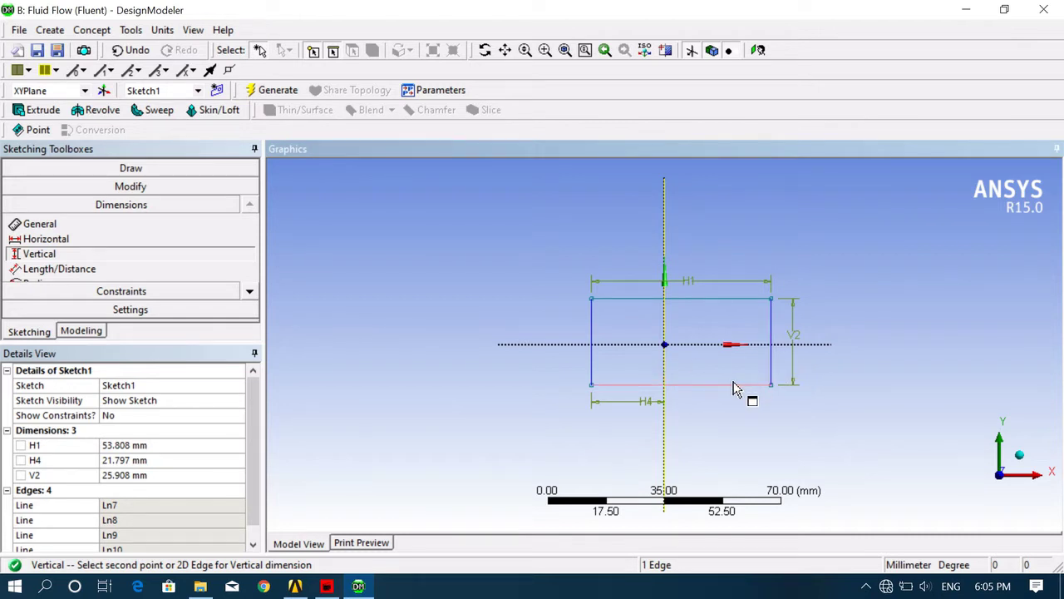
left_click(735, 386)
left_click(742, 386)
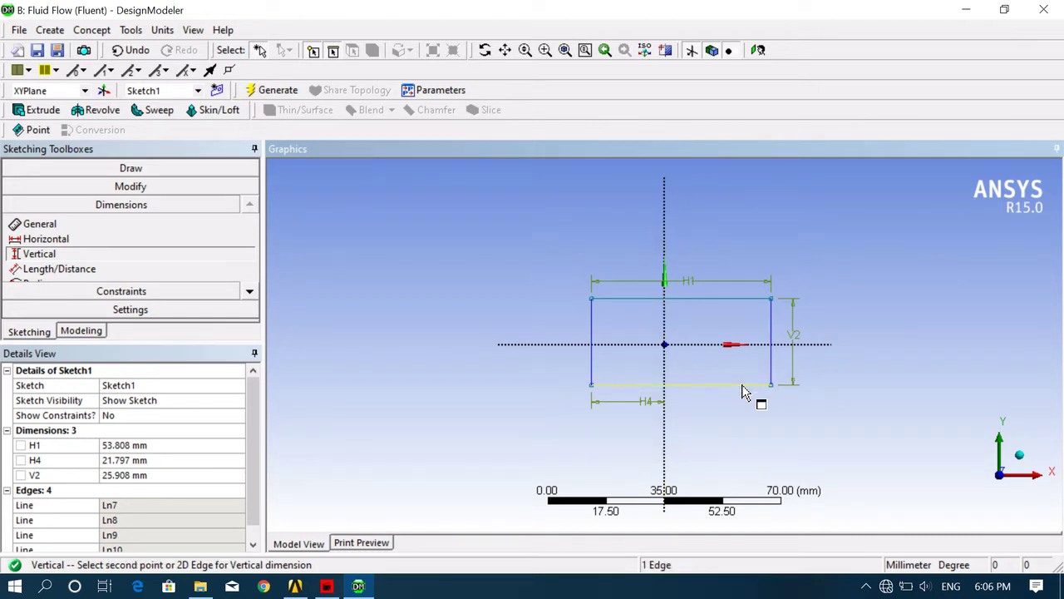
left_click(770, 349)
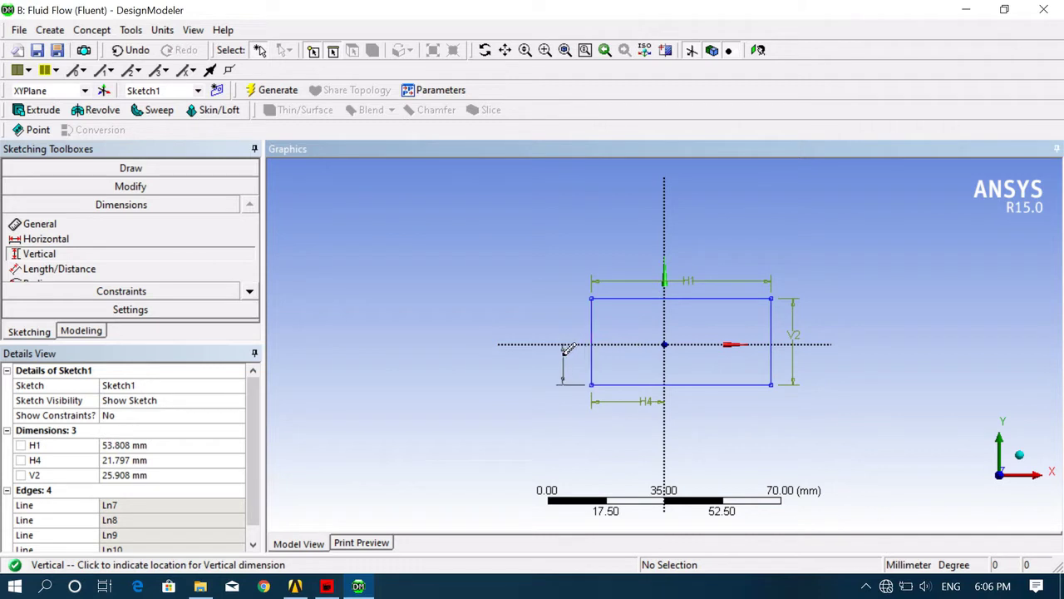
left_click(571, 350)
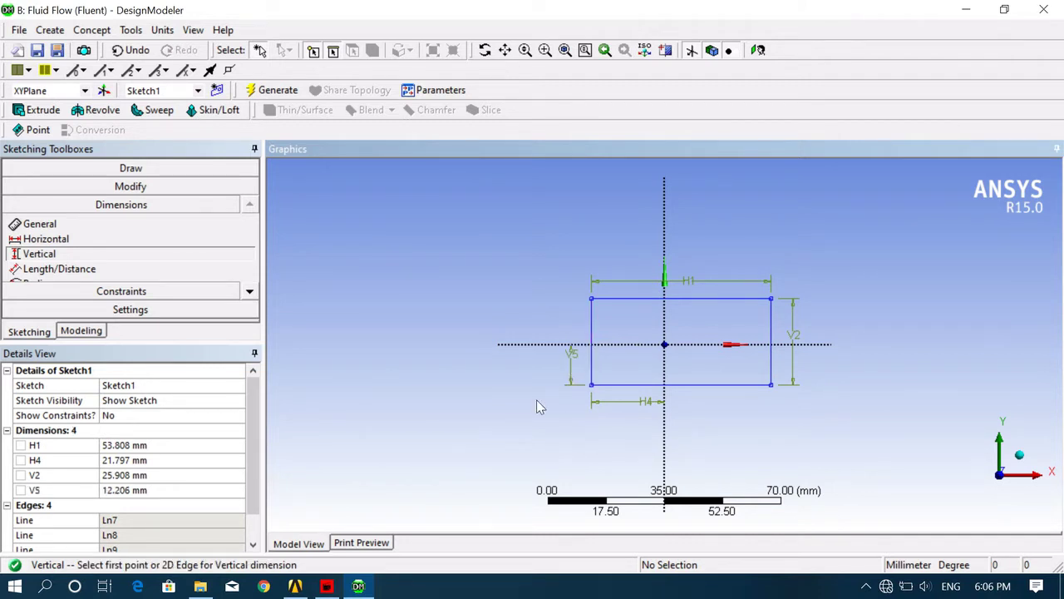
- Set the rectangle's length dimension to 1000 mm and its height dimension to 30 mm
left_click(143, 445)
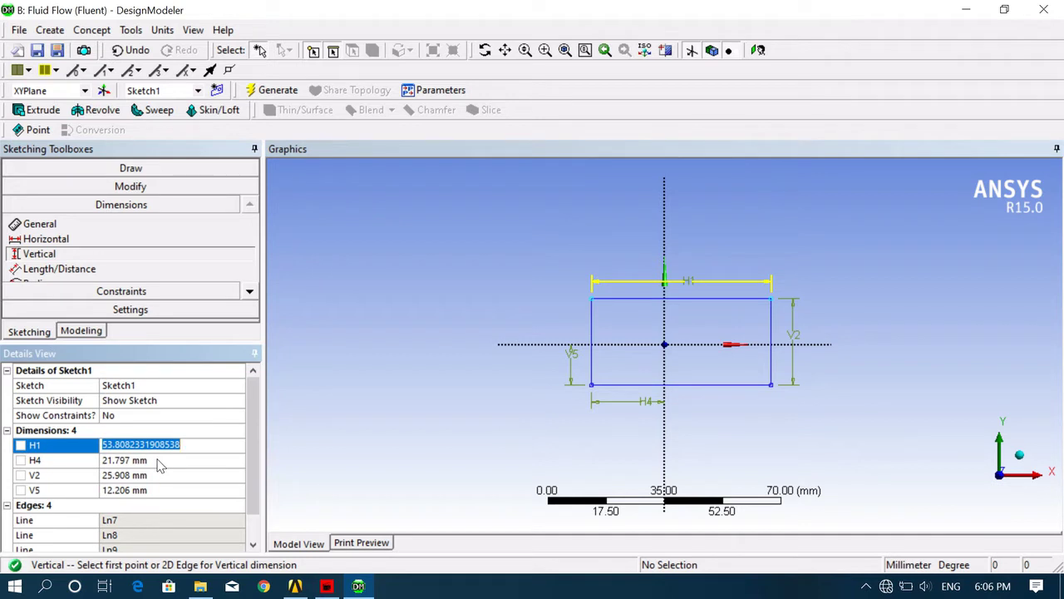
type("1000")
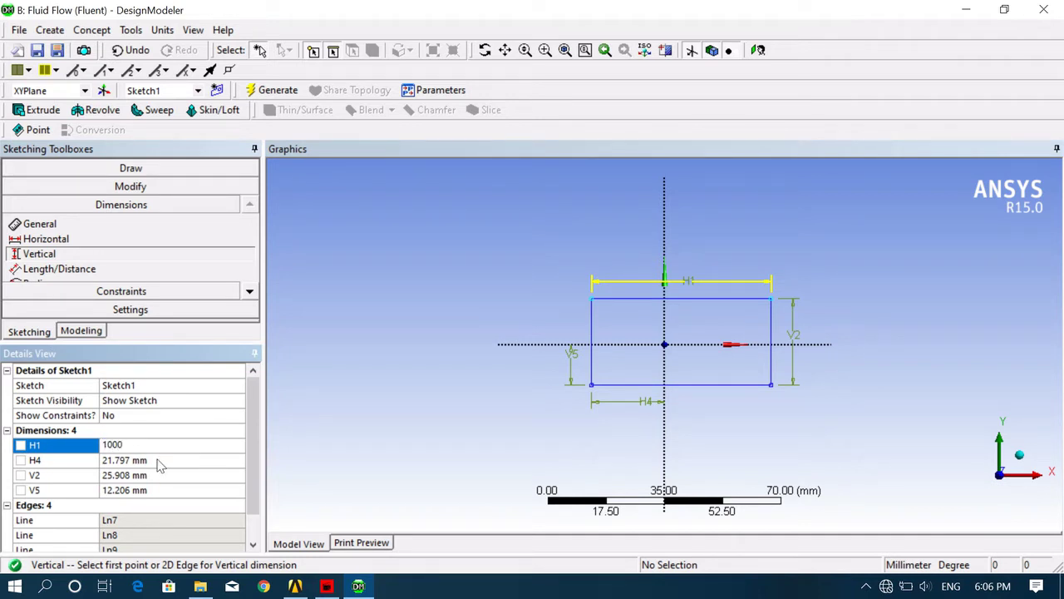
key("Return")
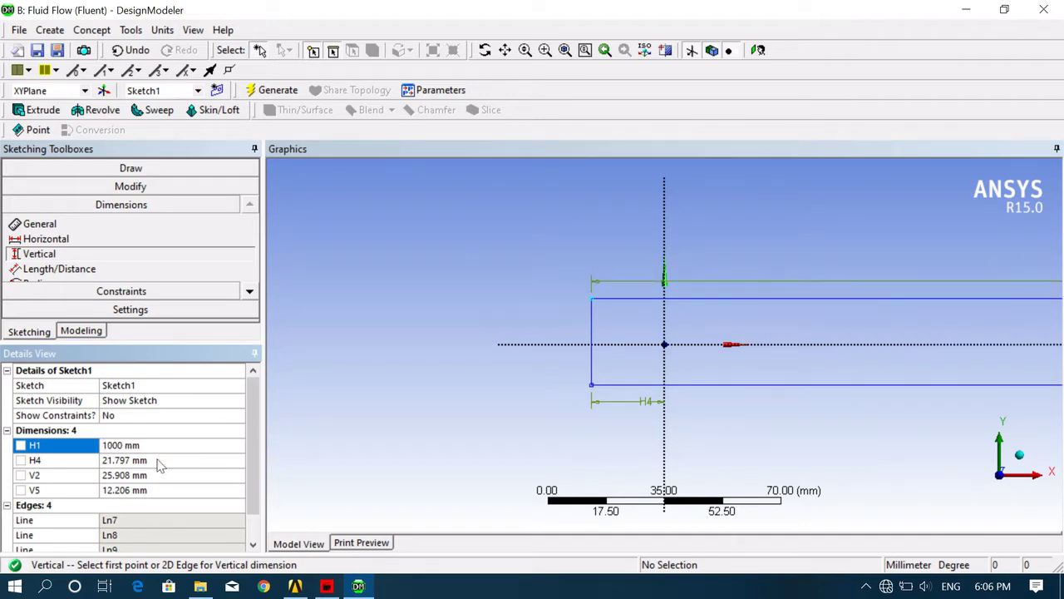
left_click(134, 460)
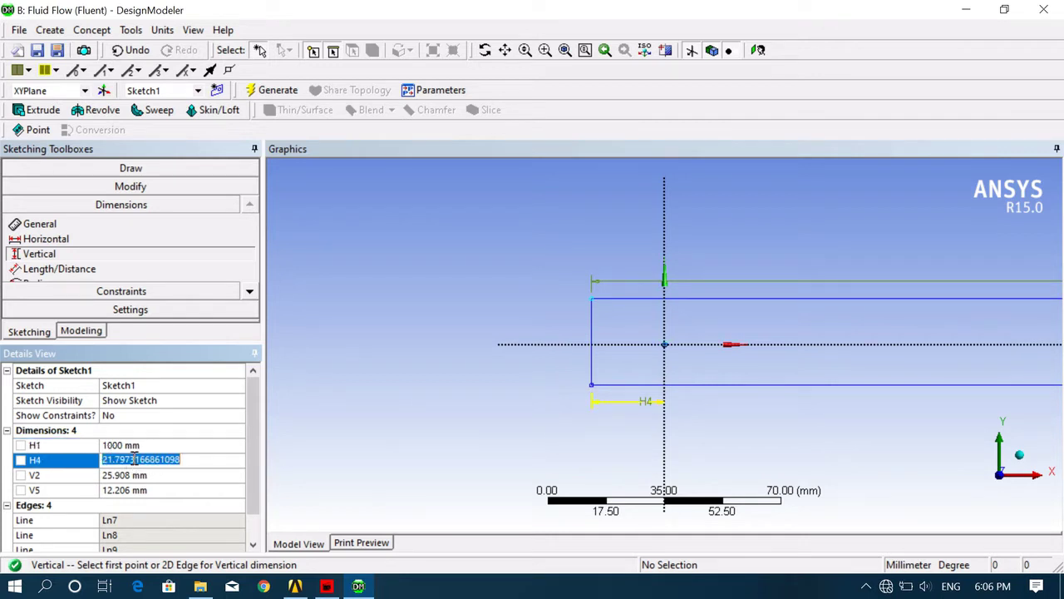
left_click(128, 474)
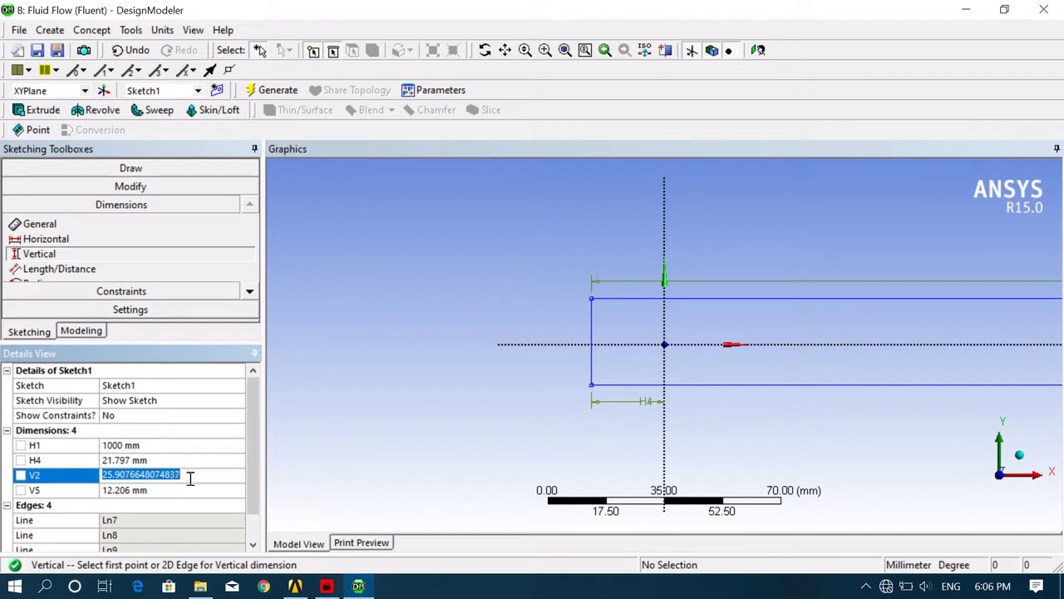
type("30")
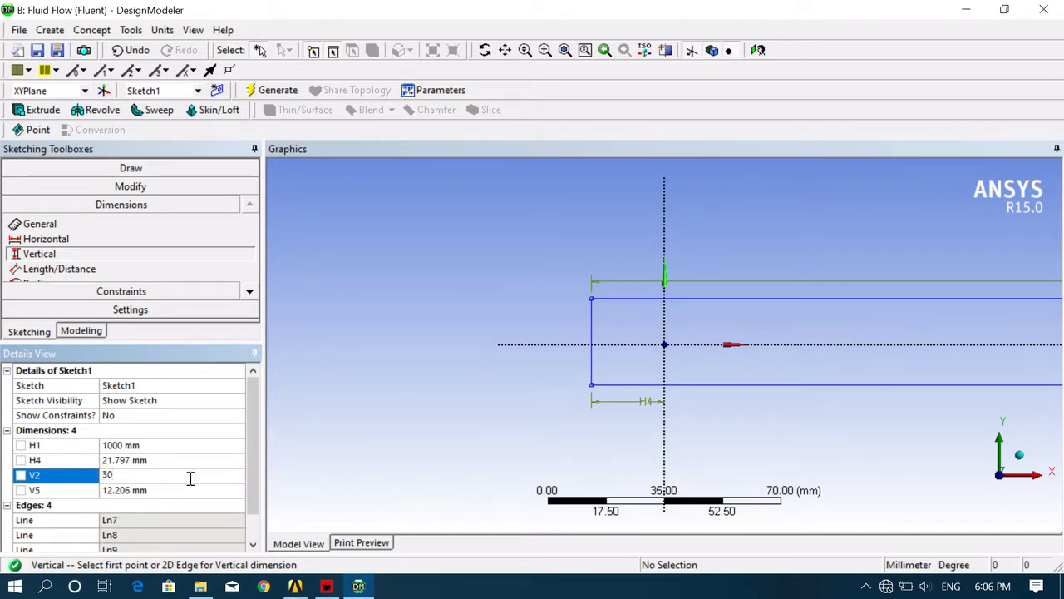
key("Return")
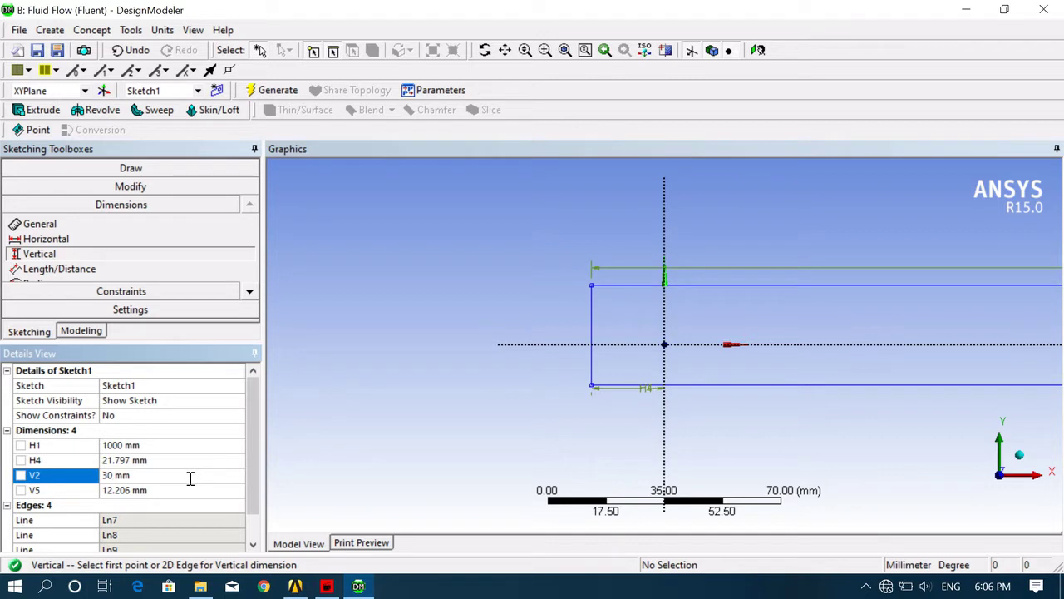
- Set the horizontal distance between the rectangle's left edge and the vertical axis to 500 mm
left_click(125, 490)
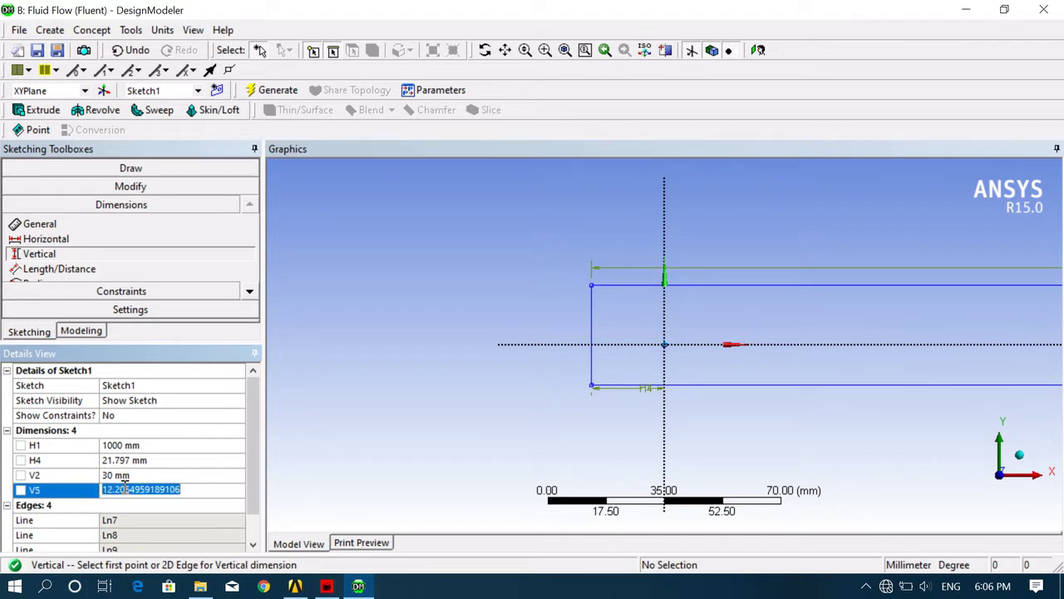
scroll(509, 391, "down", 2)
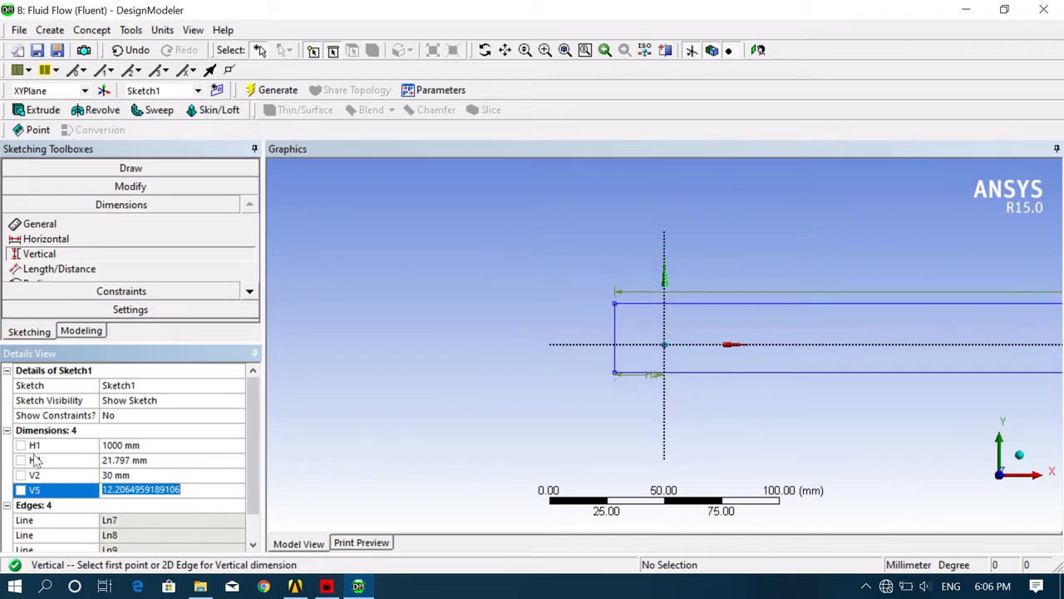
left_click(126, 462)
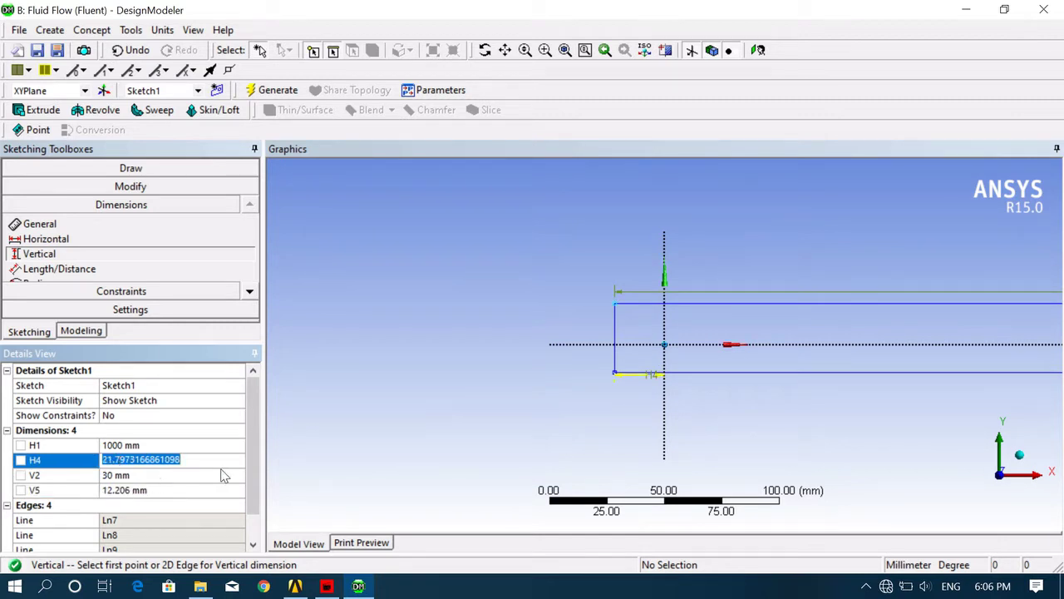
type("500")
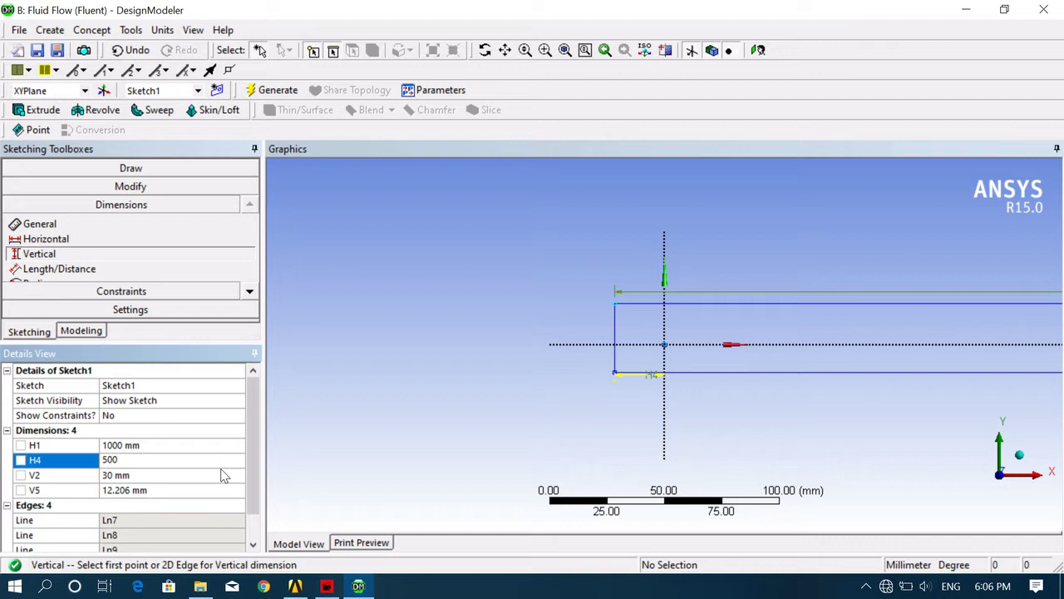
key("Return")
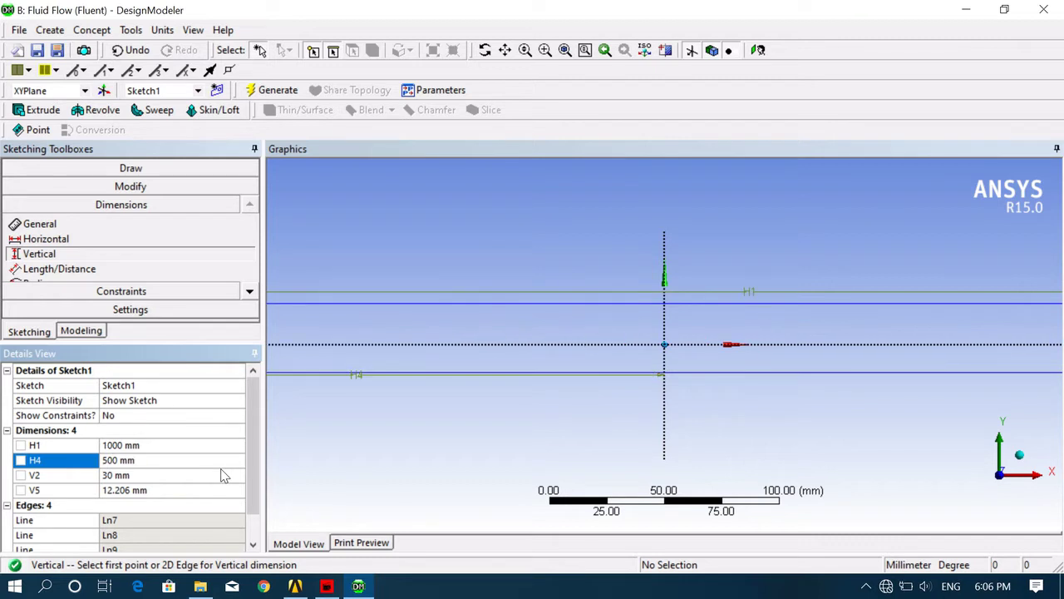
- Set the vertical distance between the rectangle's lower edge and the horizontal axis to 15 mm and generate the sketch
left_click(563, 51)
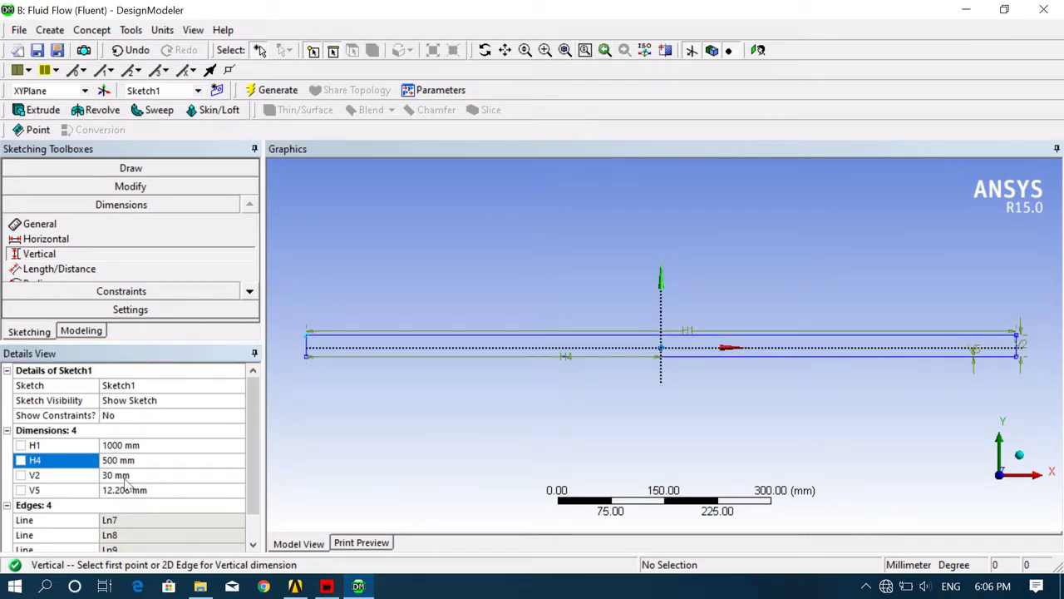
left_click(124, 490)
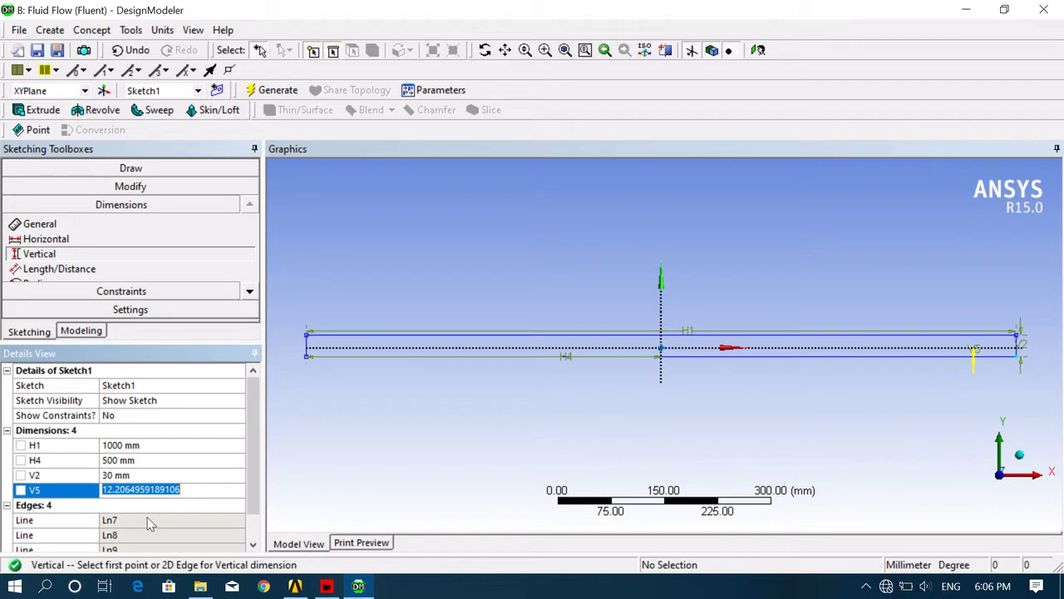
type("15")
key("Return")
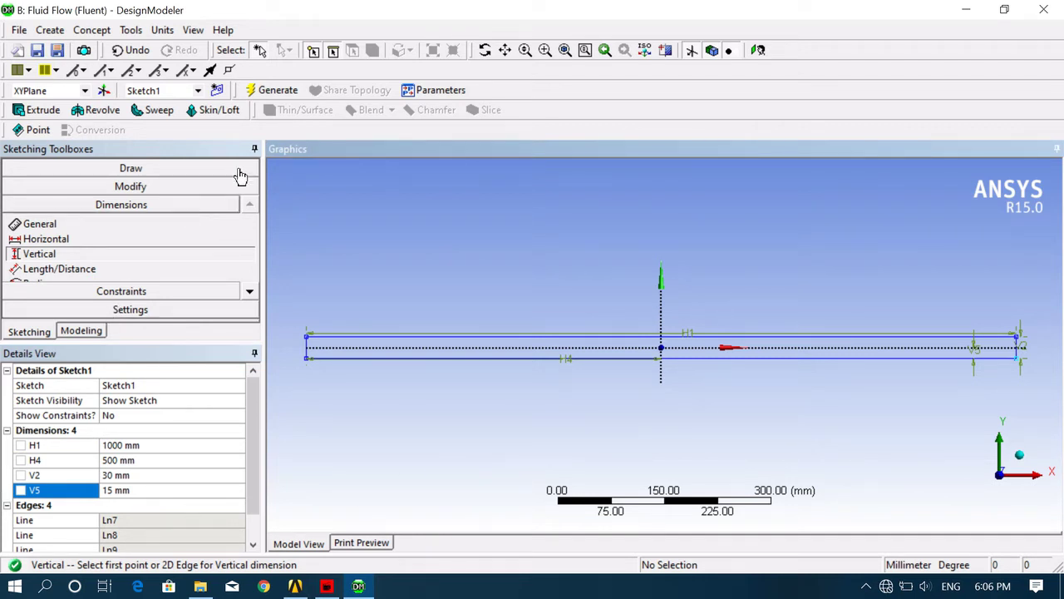
left_click(258, 90)
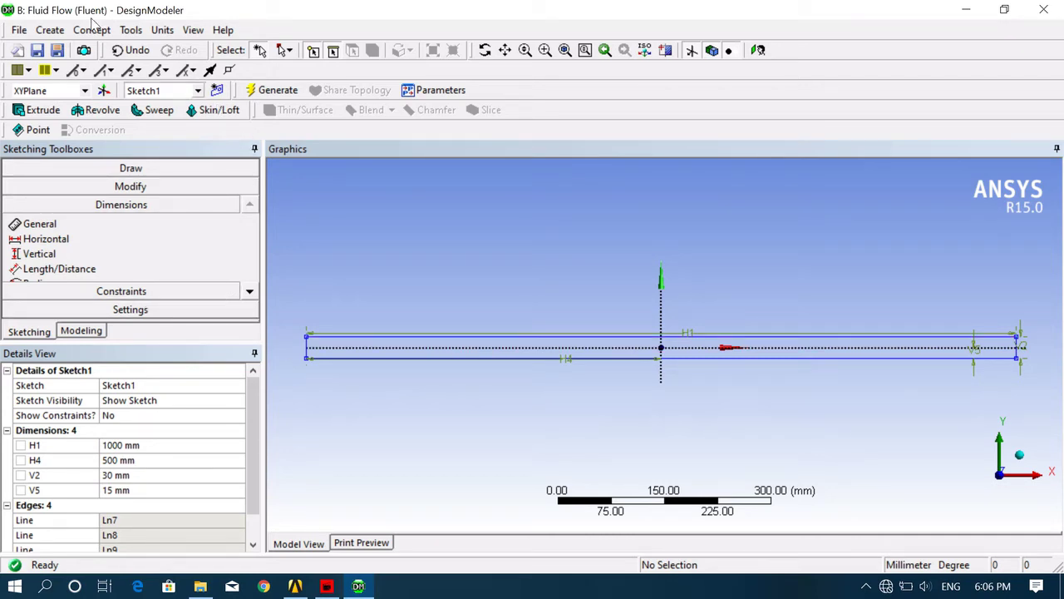
- Create a surface from the sketch using the rectangle's four edges as base objects, keeping Add Material, and generate it
left_click(131, 30)
mouse_move(98, 33)
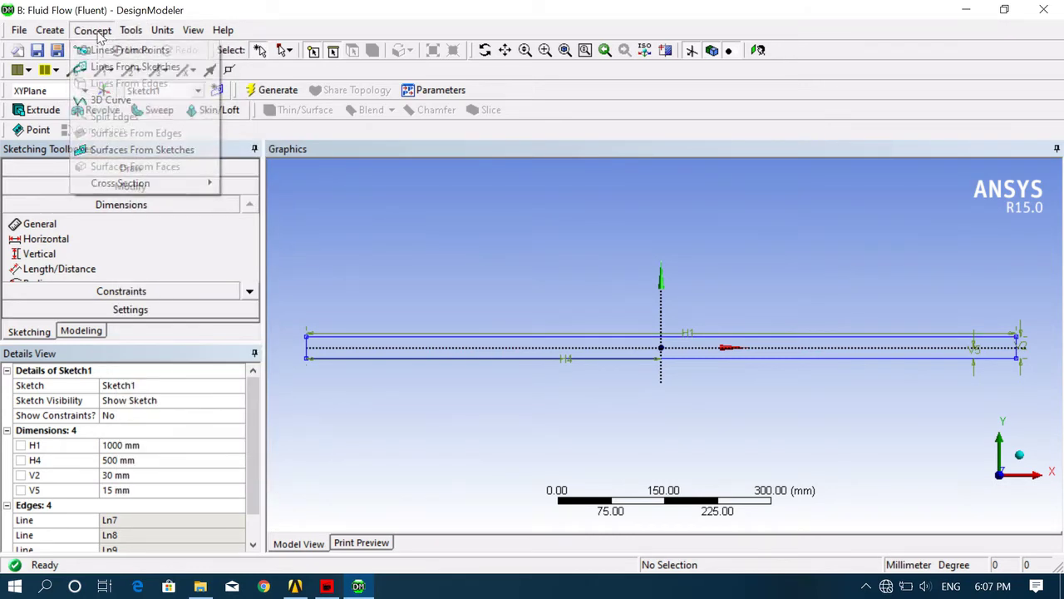
left_click(129, 156)
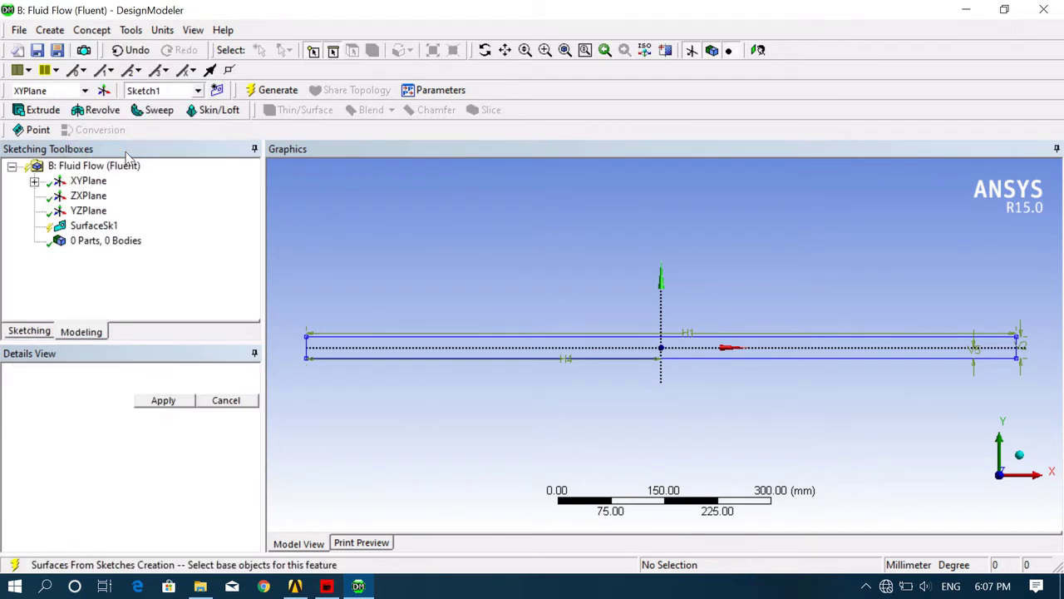
left_click(312, 359)
left_click(325, 390)
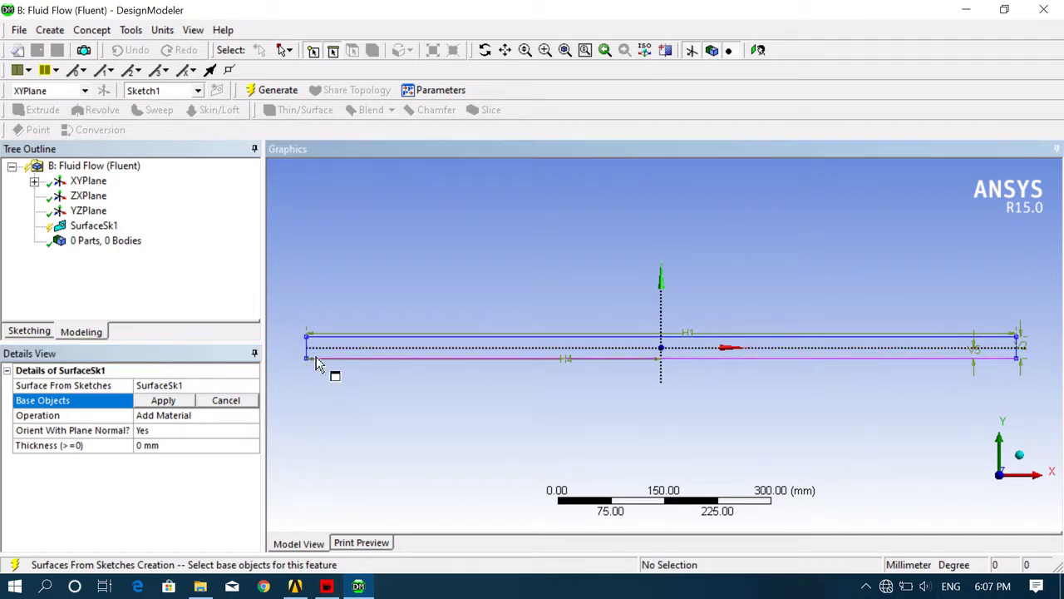
left_click(320, 359)
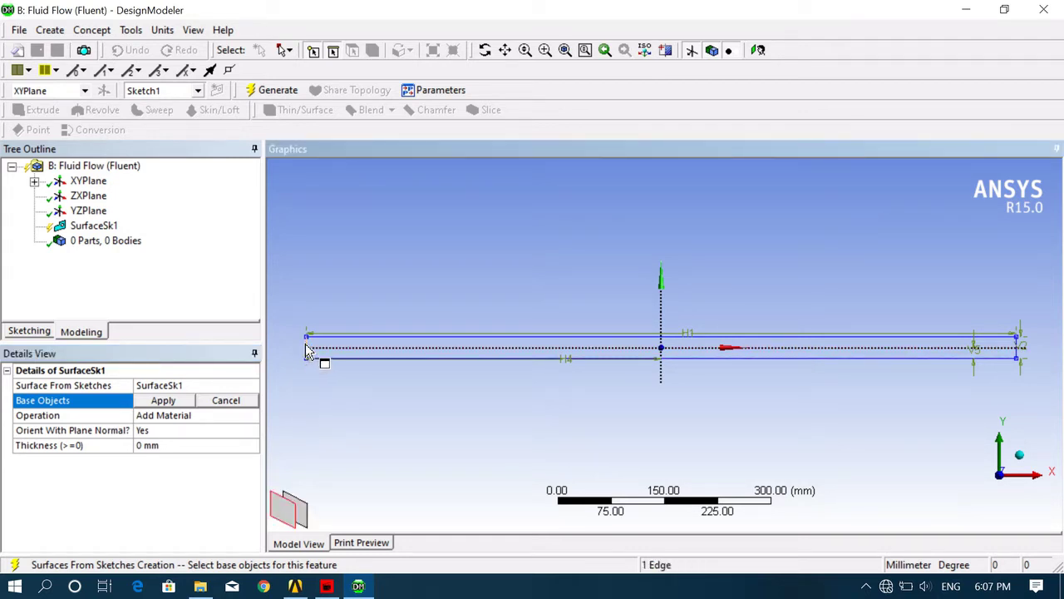
left_click(359, 337, "ctrl")
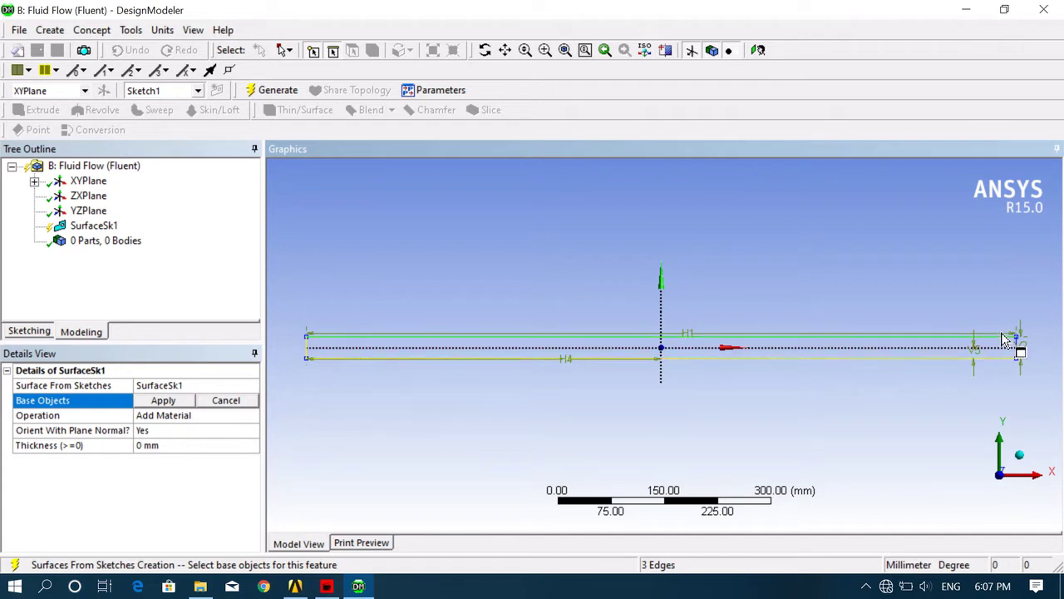
left_click(1019, 354, "ctrl")
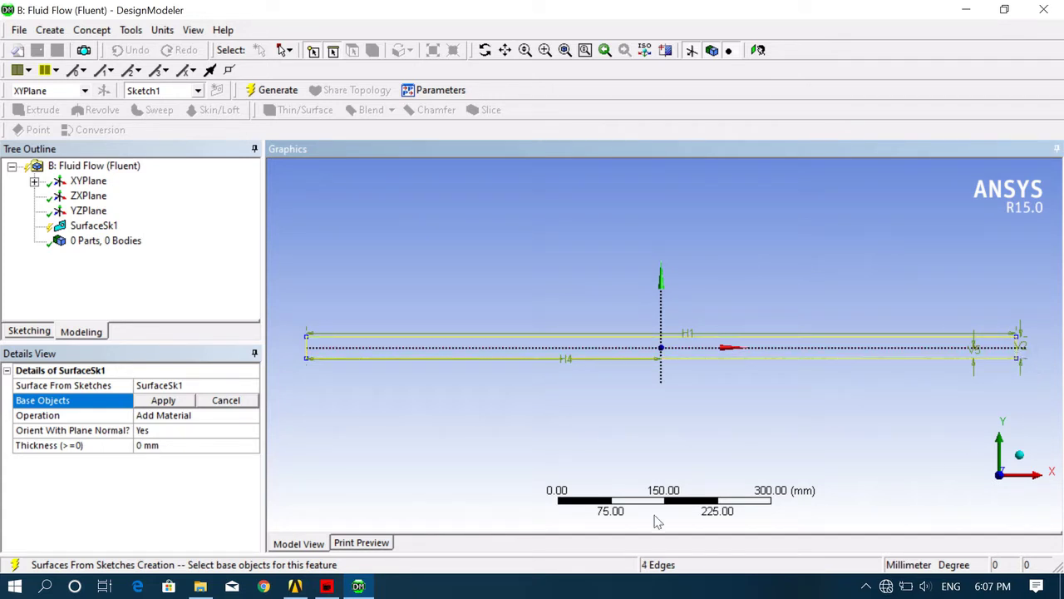
left_click(170, 400)
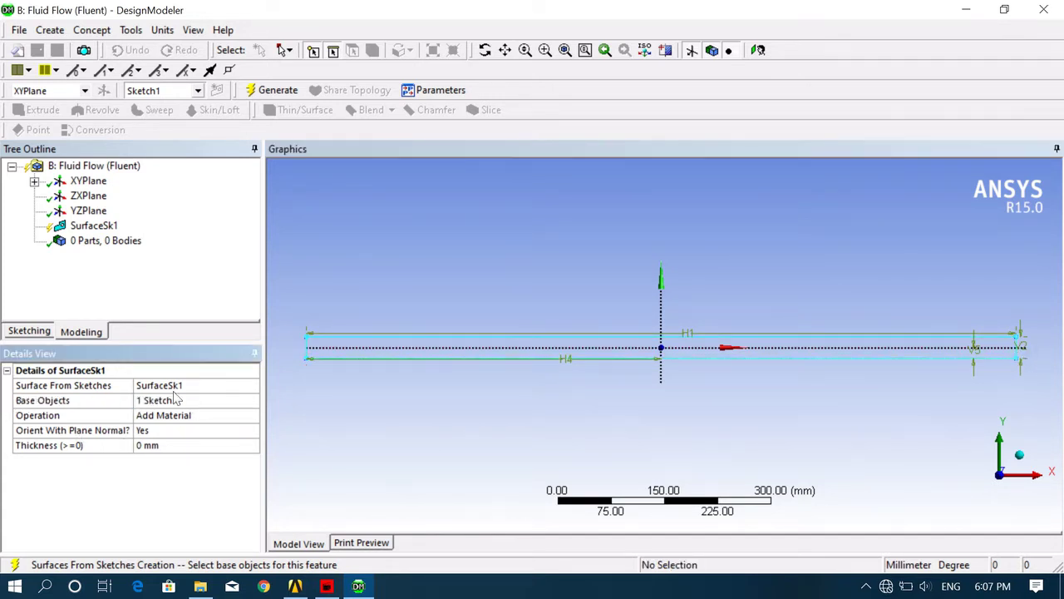
left_click(271, 90)
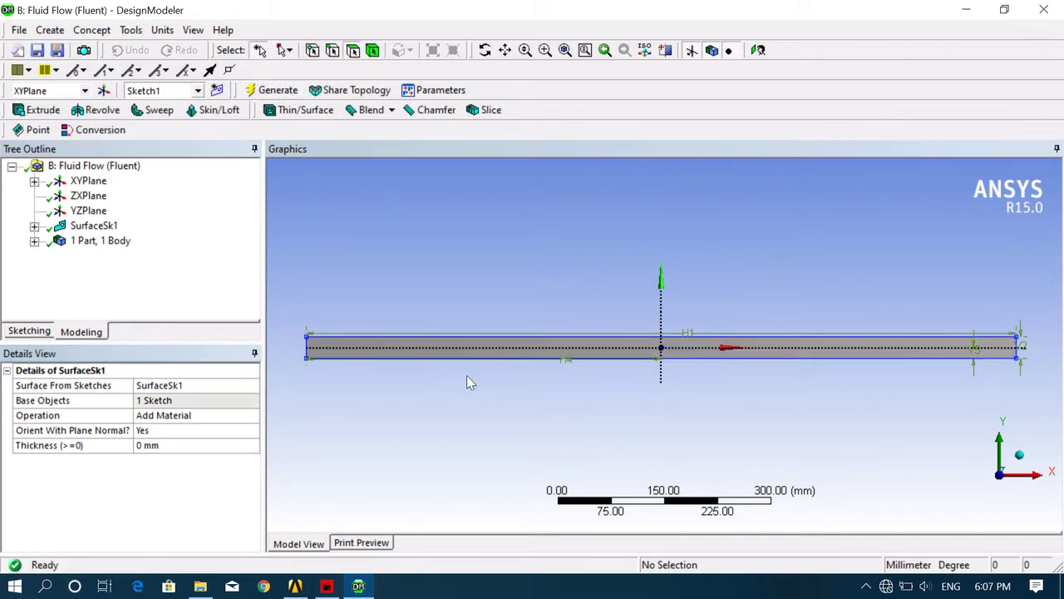
scroll(467, 376, "up", 5)
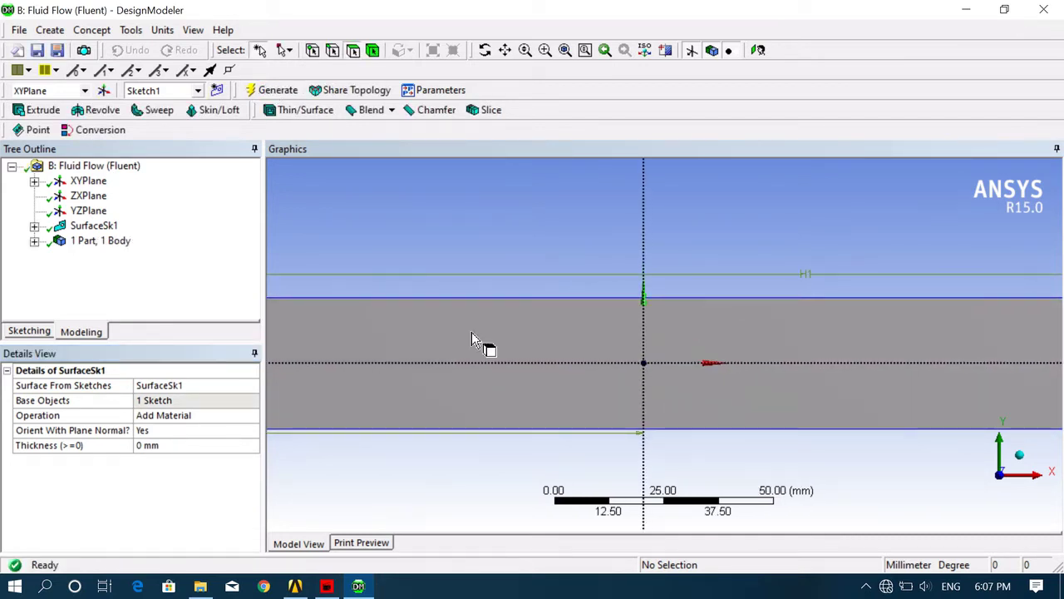
left_click(565, 50)
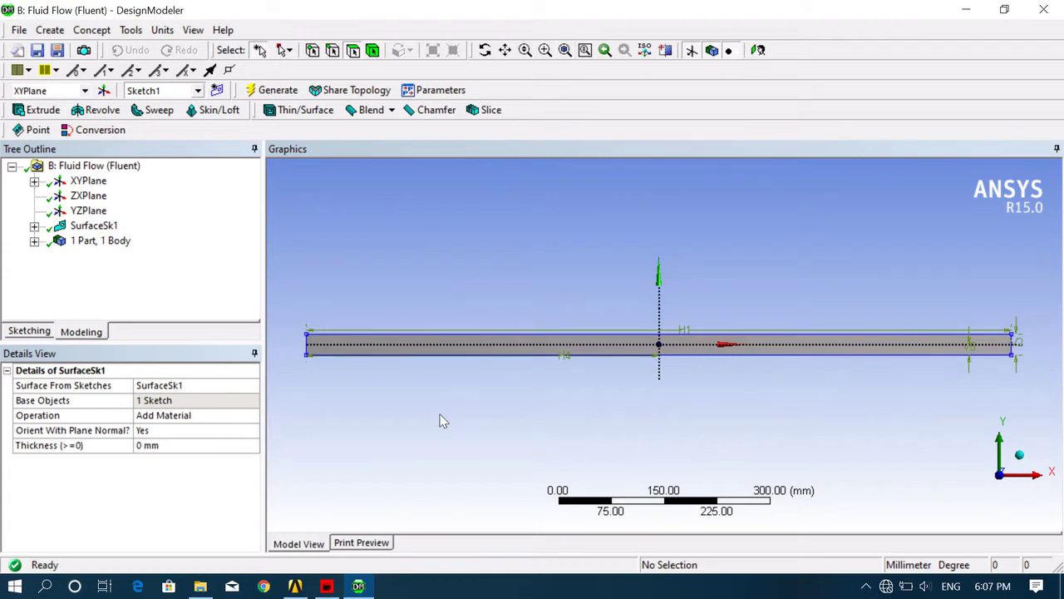
- Switch to Workbench and open the Mesh cell of Fluid Flow (Fluent) system B for editing
left_click(296, 586)
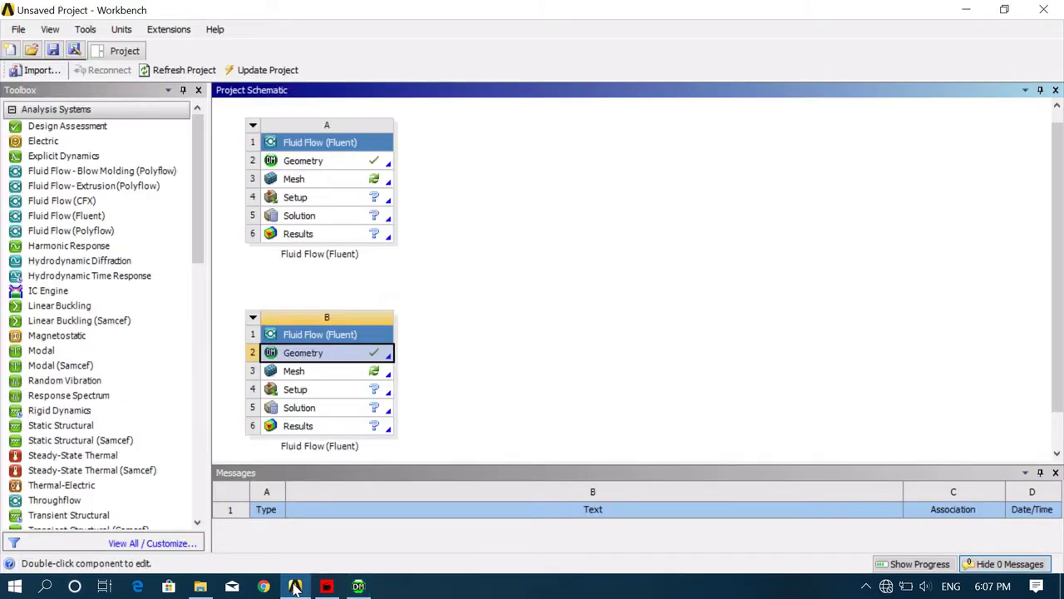
left_click(367, 371)
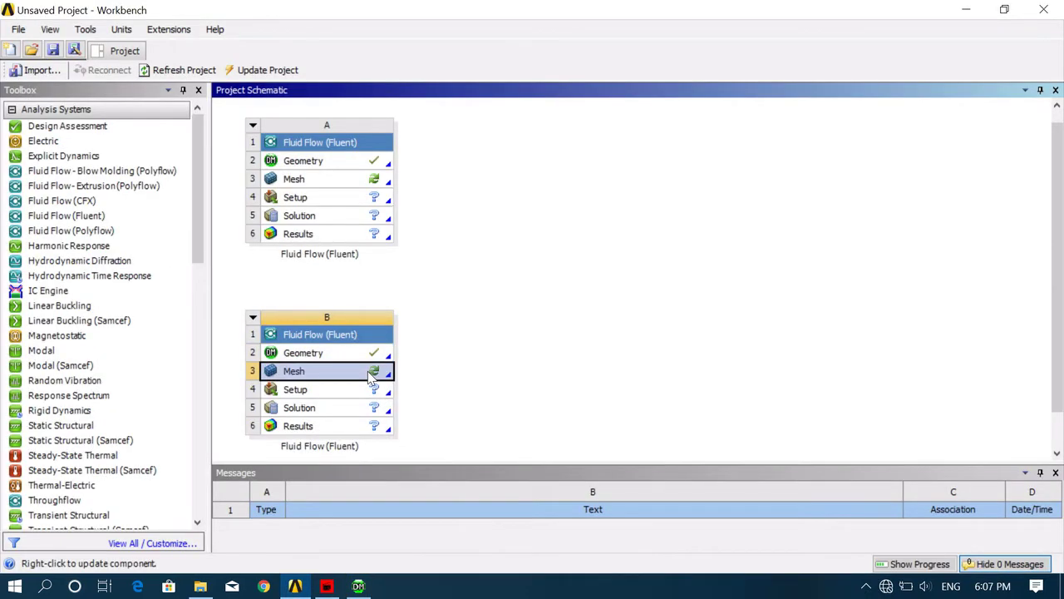
right_click(368, 371)
left_click(389, 367)
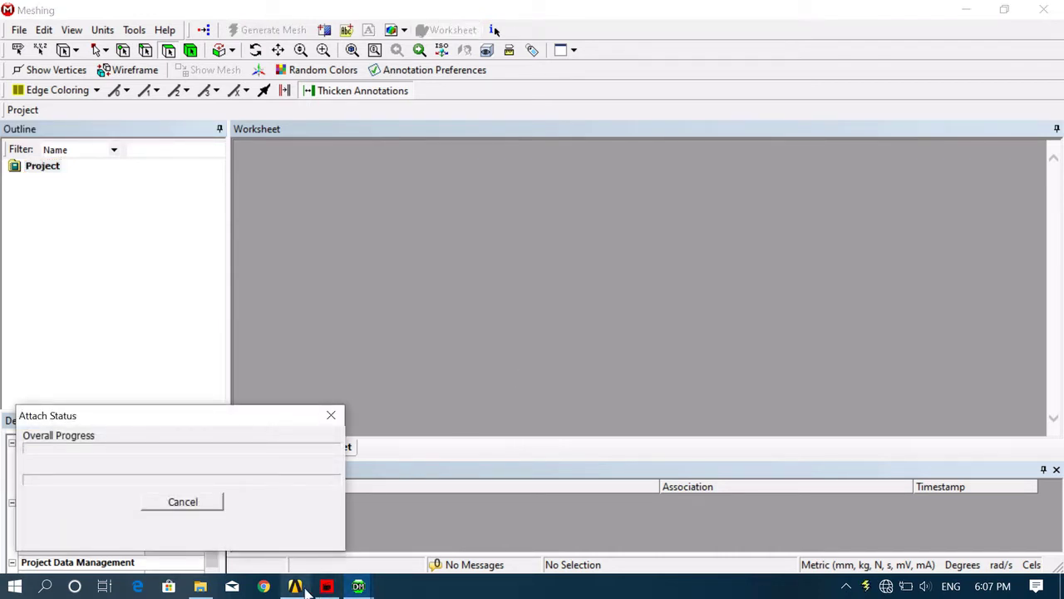
- Switch back to DesignModeler and examine the generated surface and its dimensions
mouse_move(358, 587)
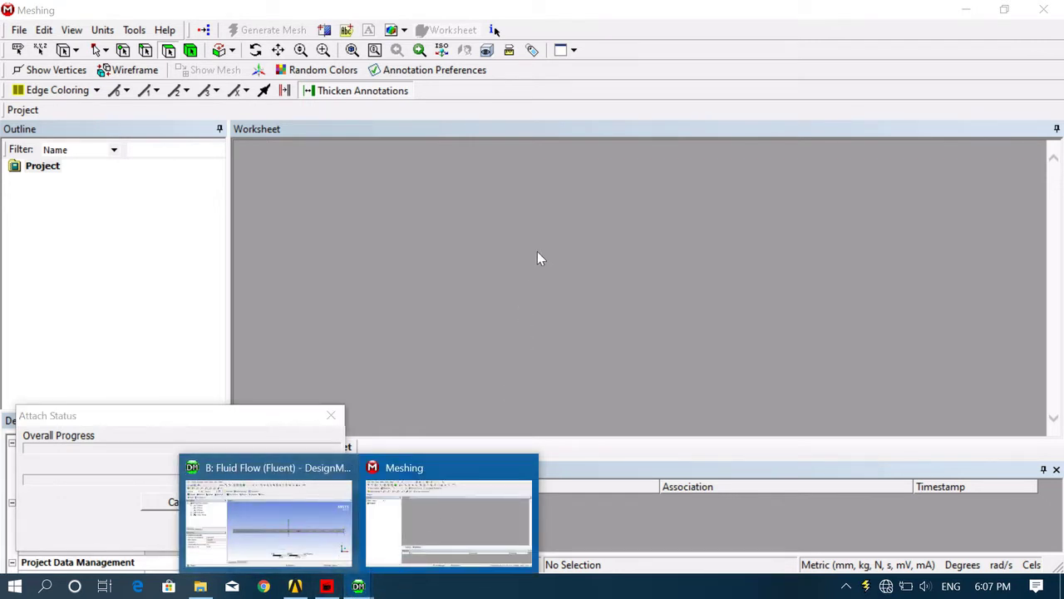
scroll(700, 376, "down", 1)
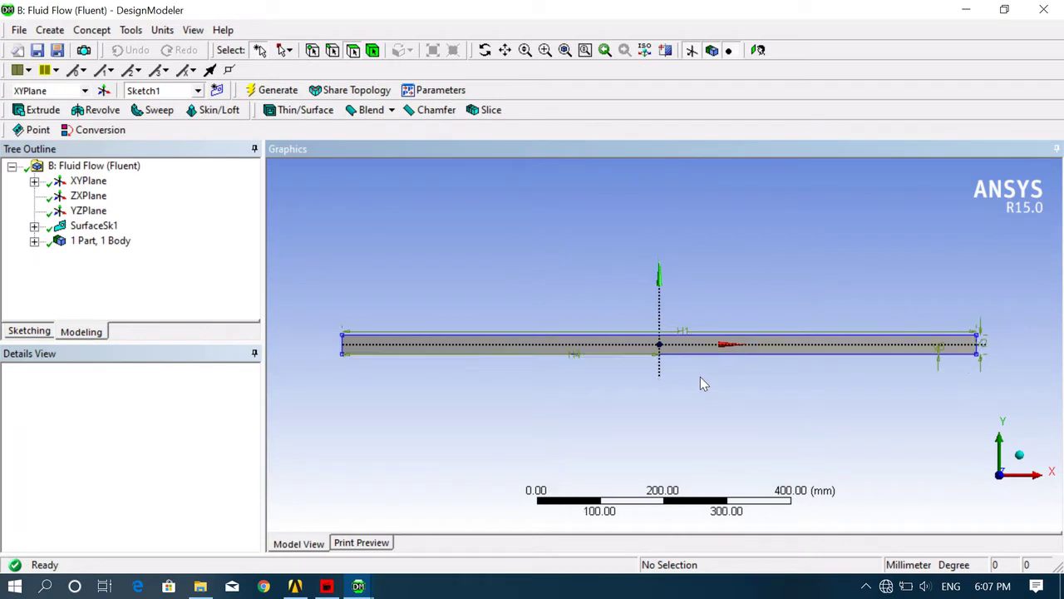
scroll(700, 376, "up", 2)
scroll(700, 377, "down", 2)
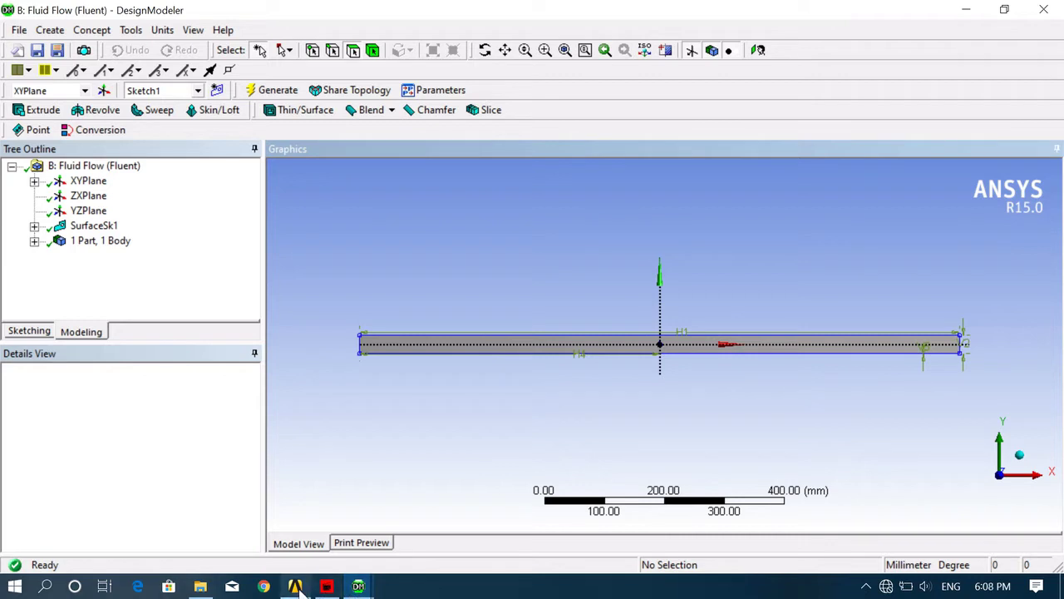
left_click(366, 592)
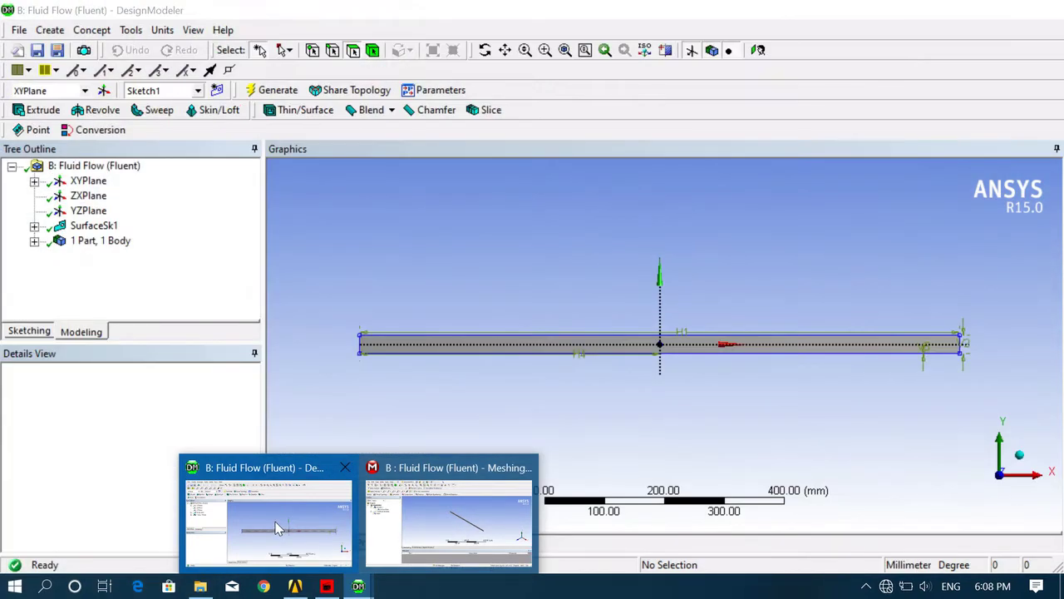
left_click(279, 529)
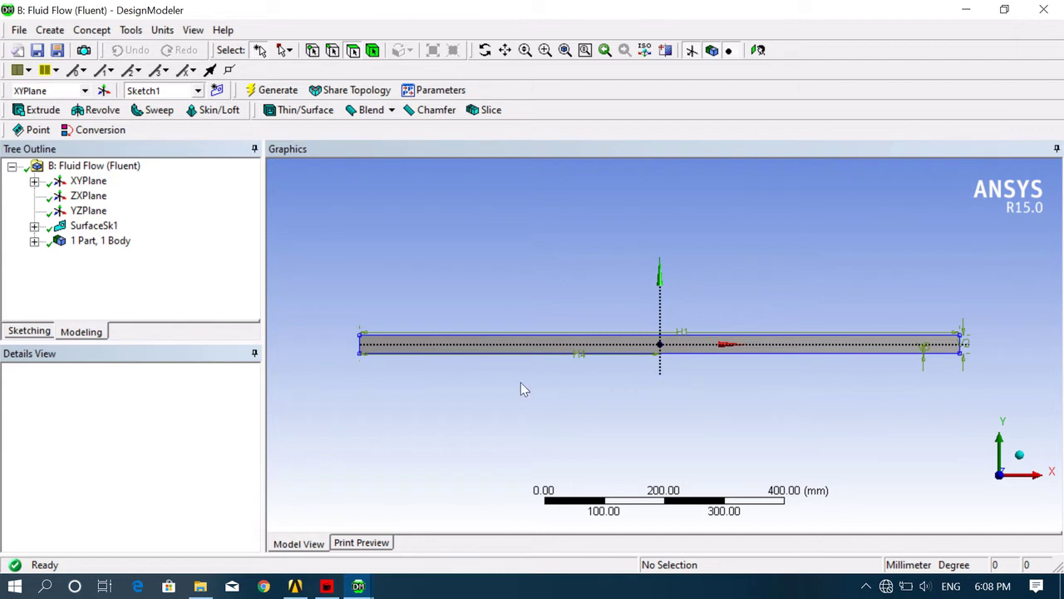
scroll(520, 381, "up", 2)
scroll(528, 374, "down", 2)
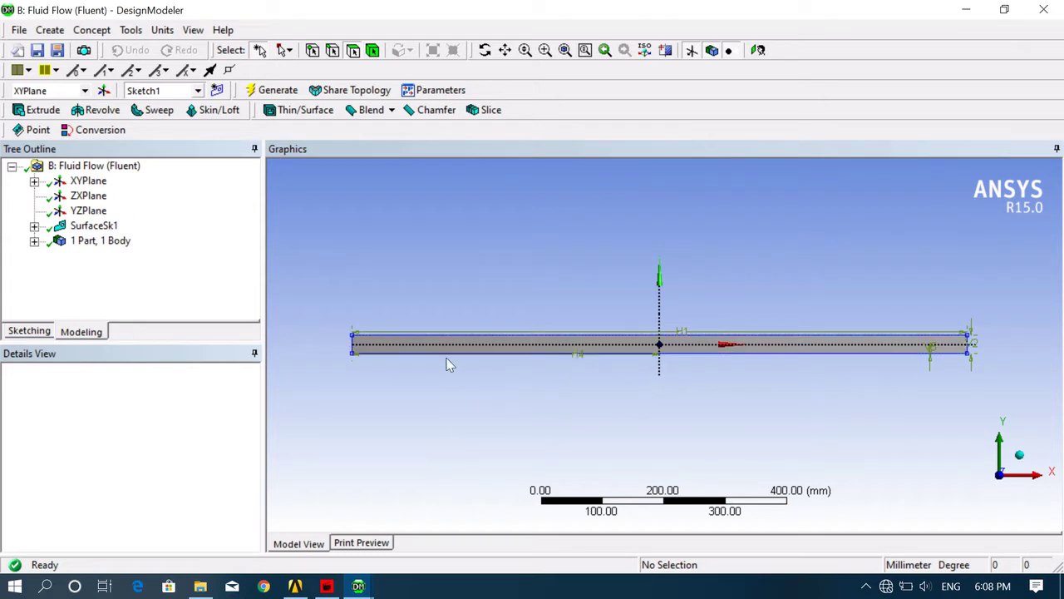
- Create a Face Split of type By Points and Edges with the rectangular surface as its target face
left_click(164, 30)
mouse_move(193, 30)
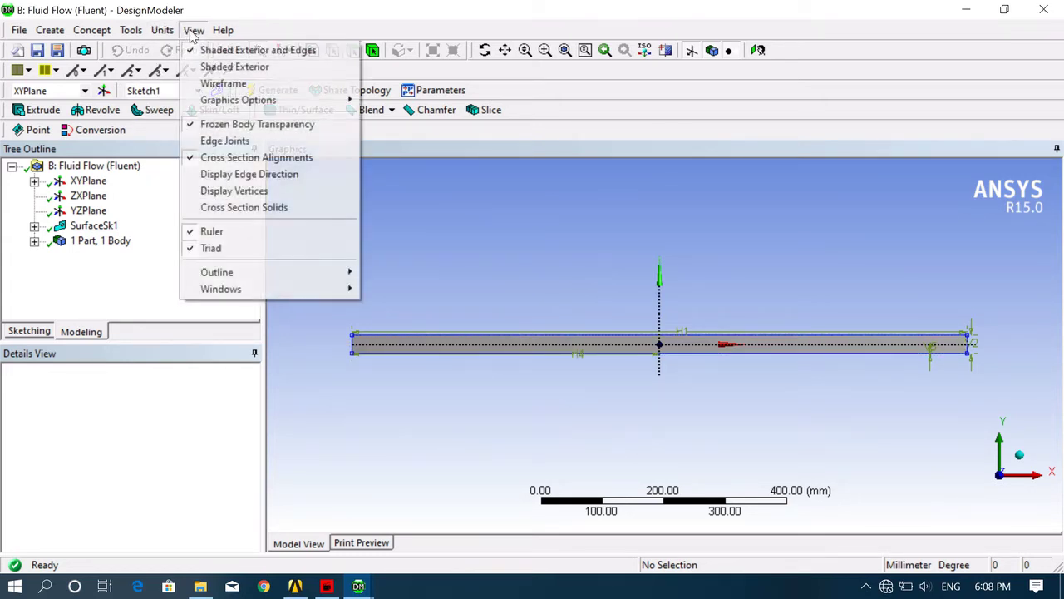
mouse_move(145, 35)
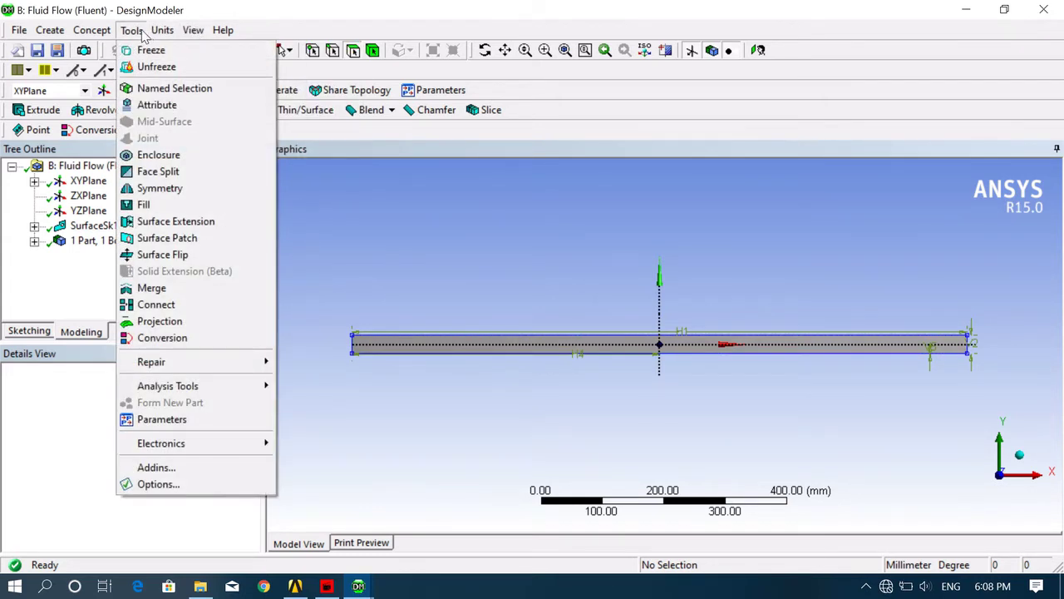
left_click(154, 171)
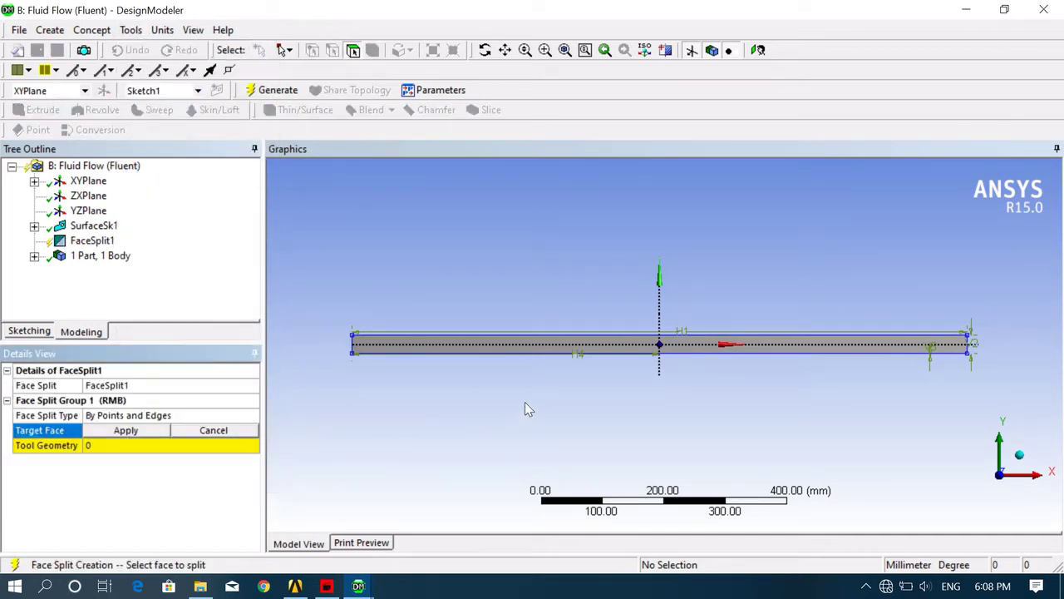
left_click(513, 348)
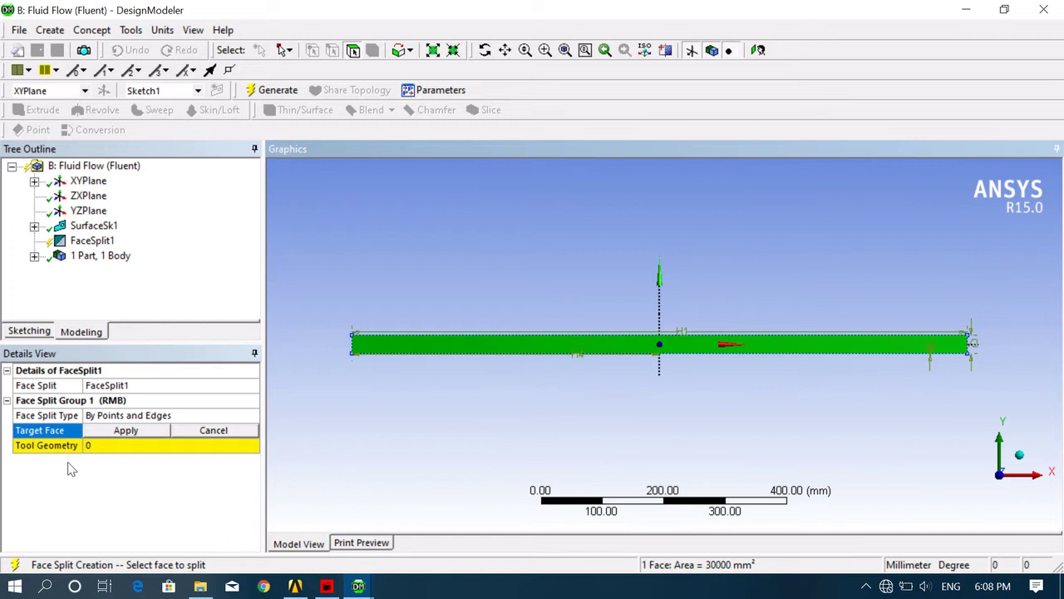
left_click(126, 431)
- Use the vertical axis through the origin as the face split's tool geometry and generate the split
scroll(656, 359, "up", 5)
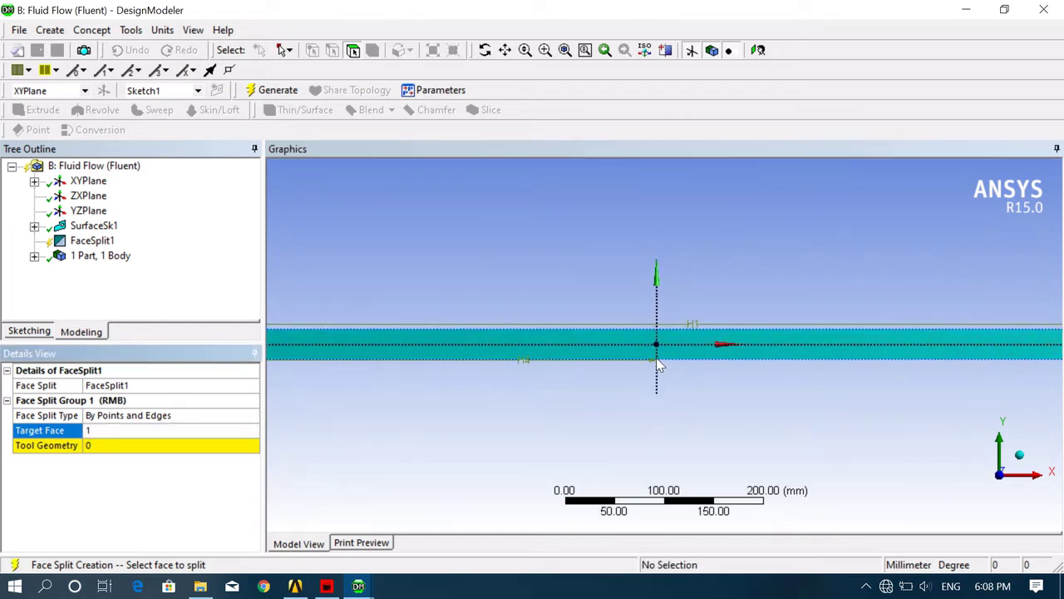
left_click(100, 447)
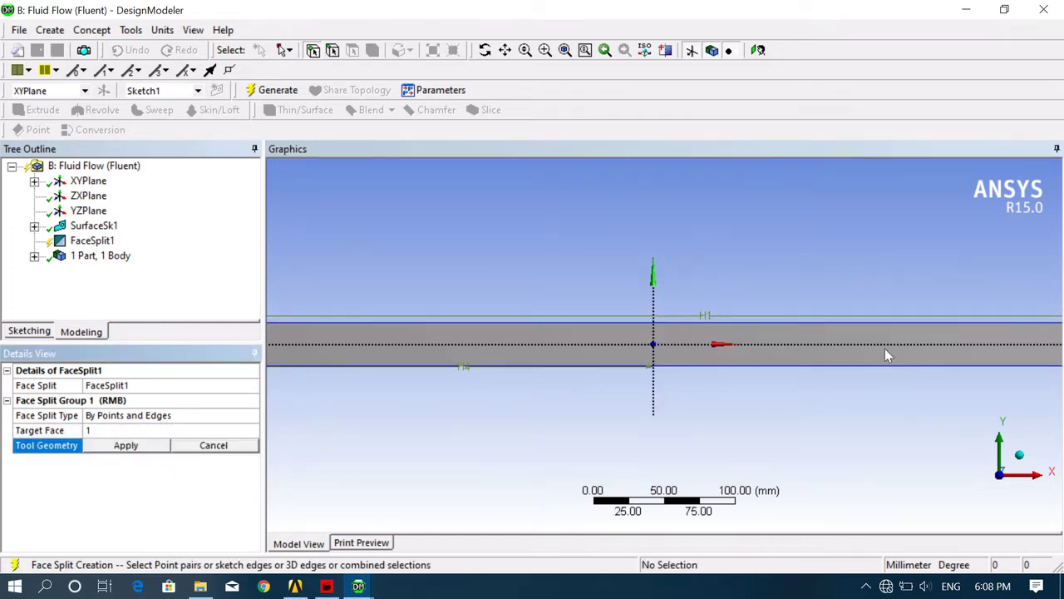
right_click(676, 342)
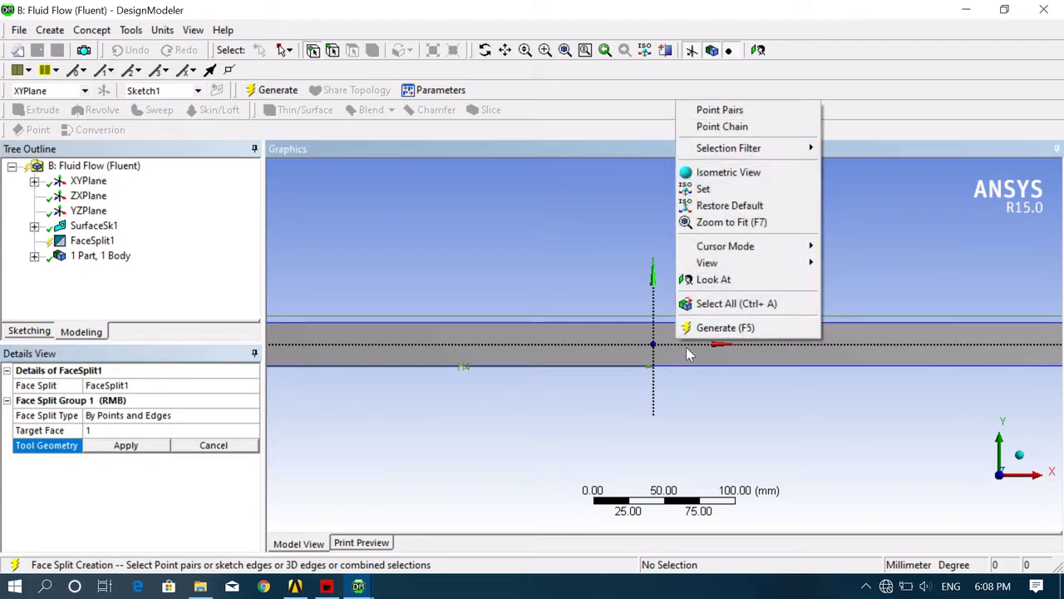
mouse_move(787, 150)
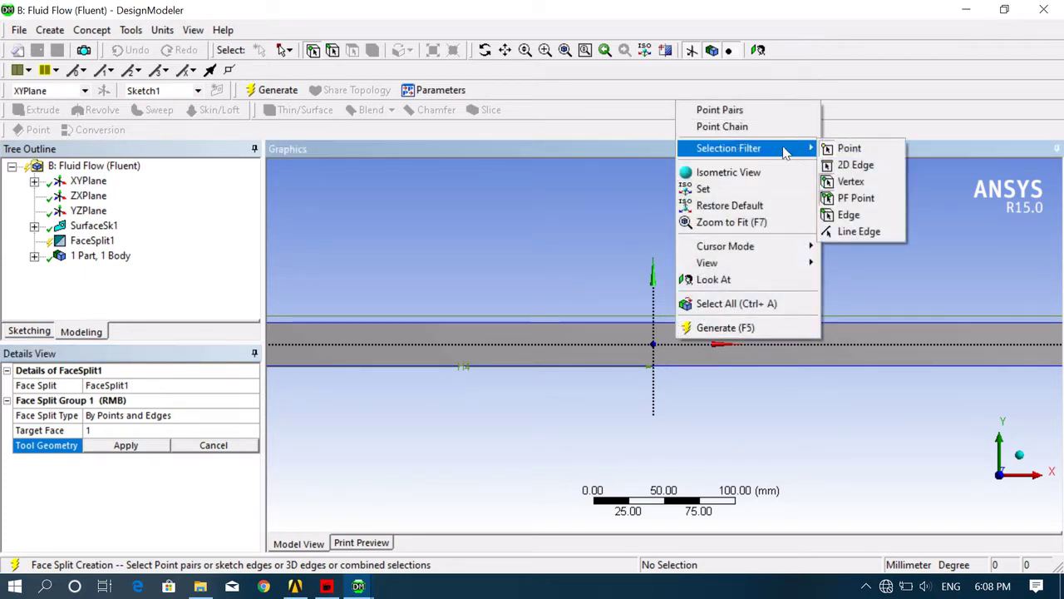
left_click(855, 165)
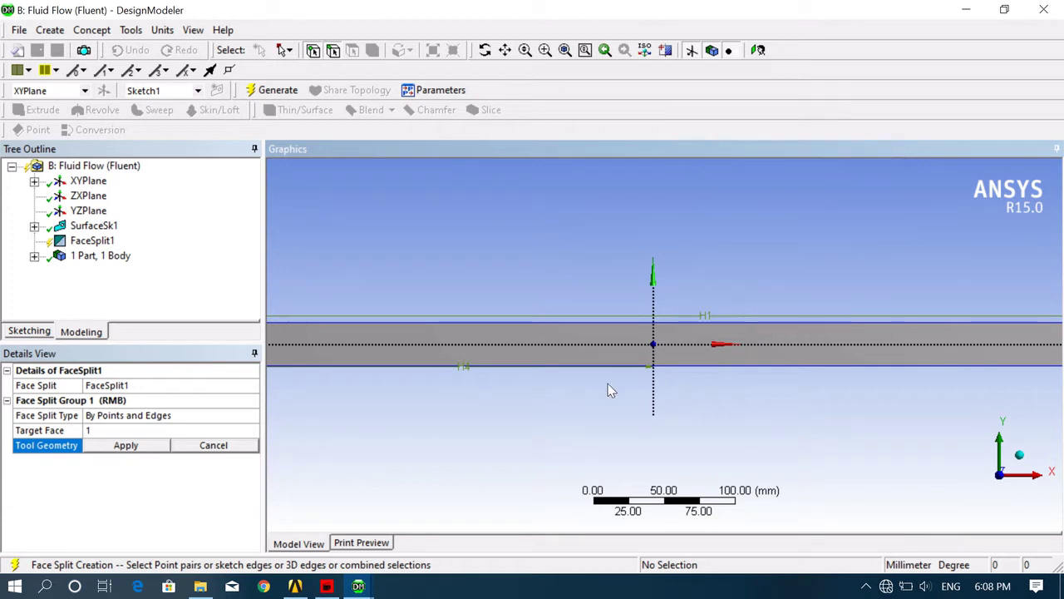
left_click(655, 341)
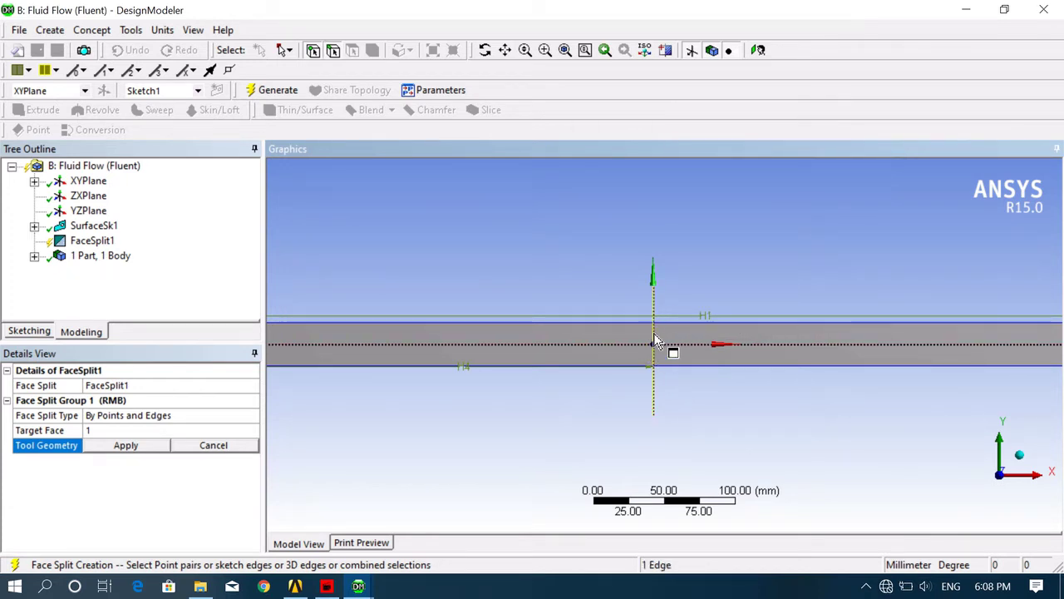
left_click(133, 447)
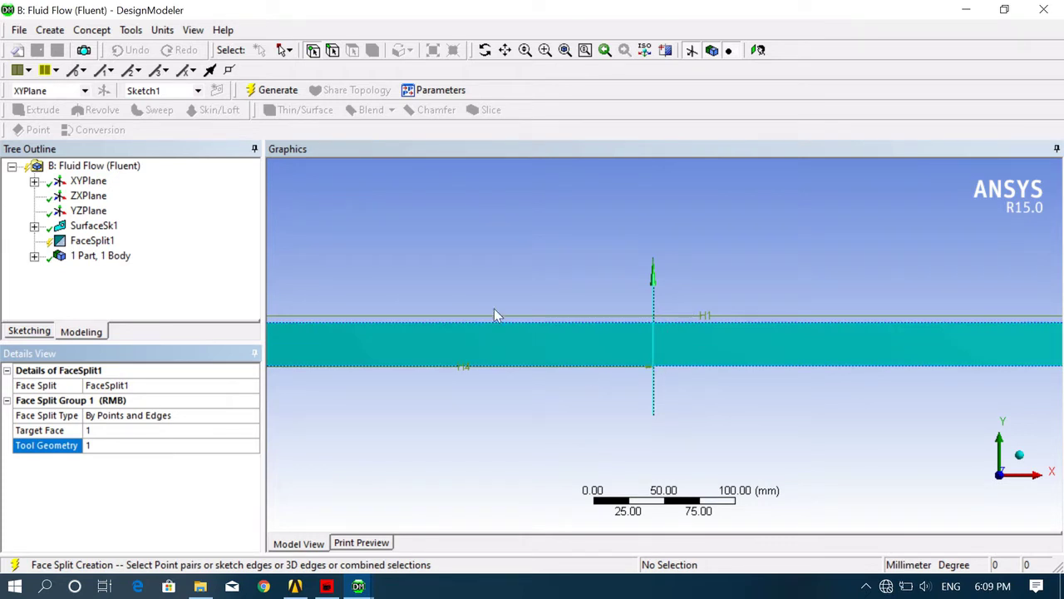
left_click(268, 93)
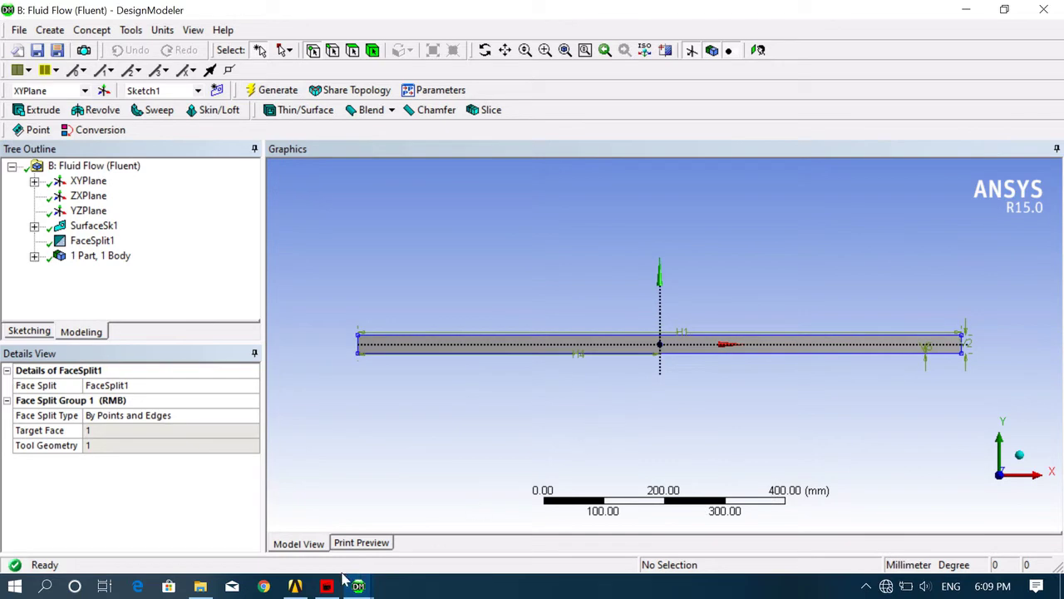
- Switch to Workbench, open the Mesh of system B with the upstream data re-read, and bring up the Meshing window
left_click(295, 587)
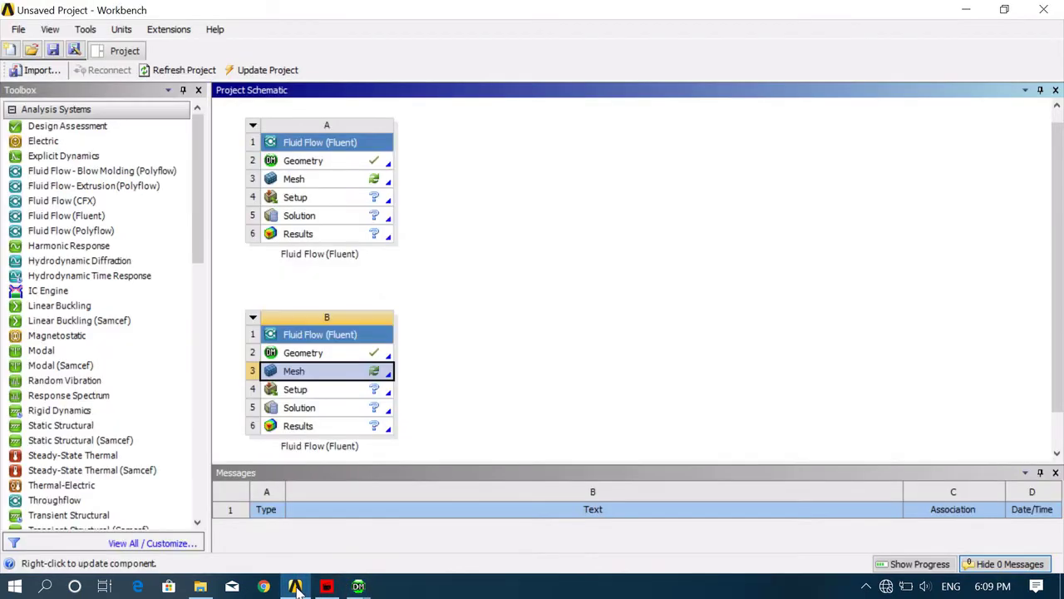
right_click(372, 376)
left_click(385, 366)
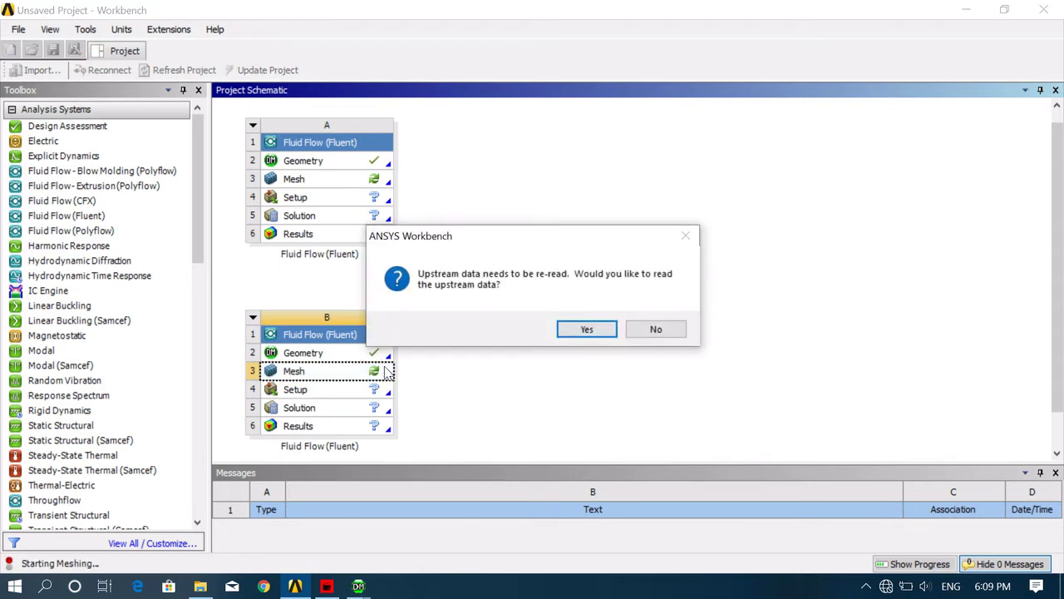
left_click(586, 330)
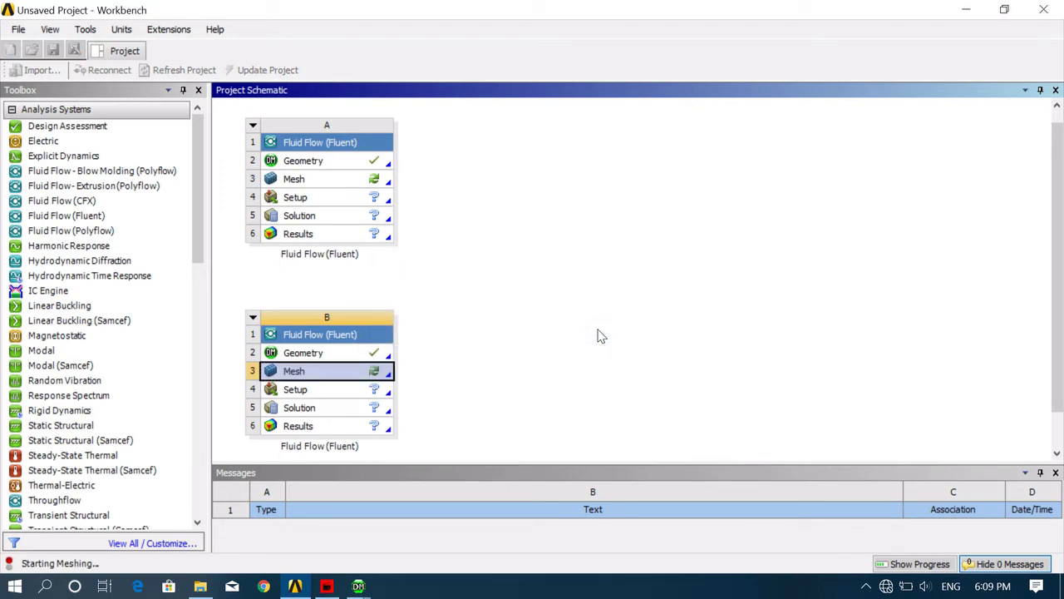
mouse_move(357, 586)
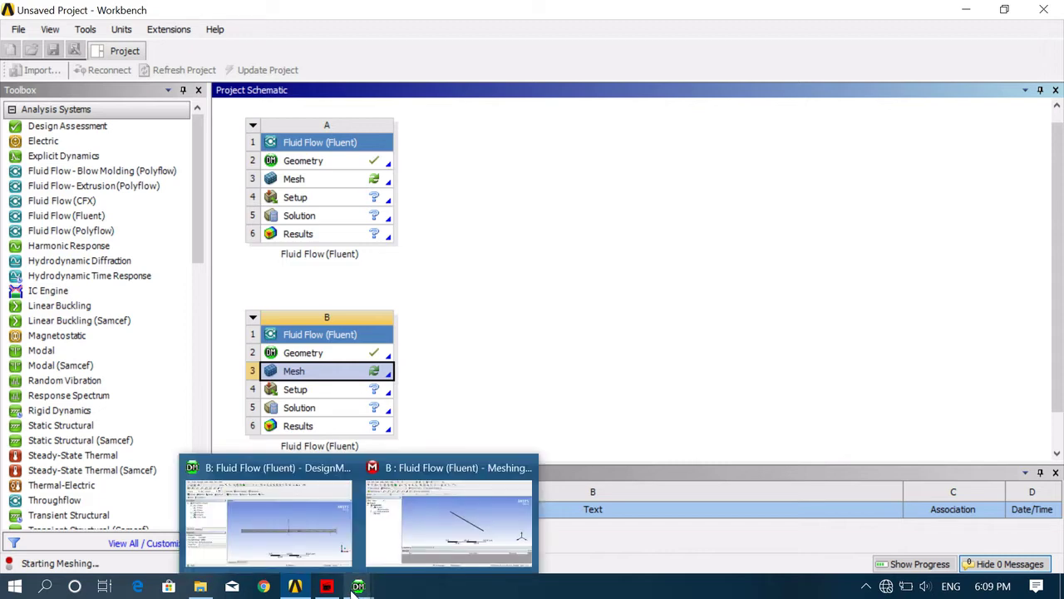
mouse_move(498, 548)
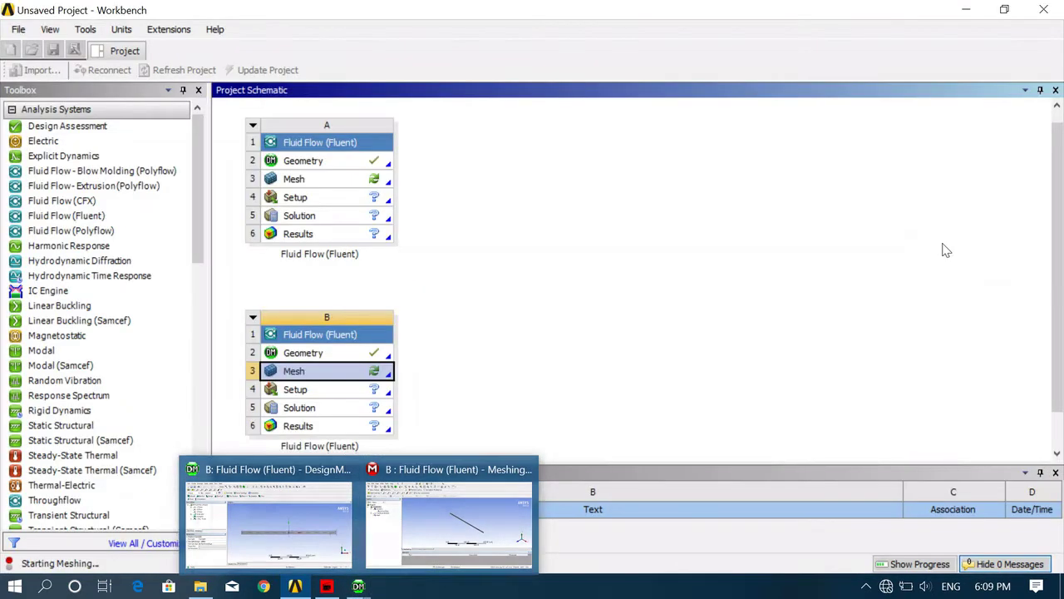
left_click(449, 520)
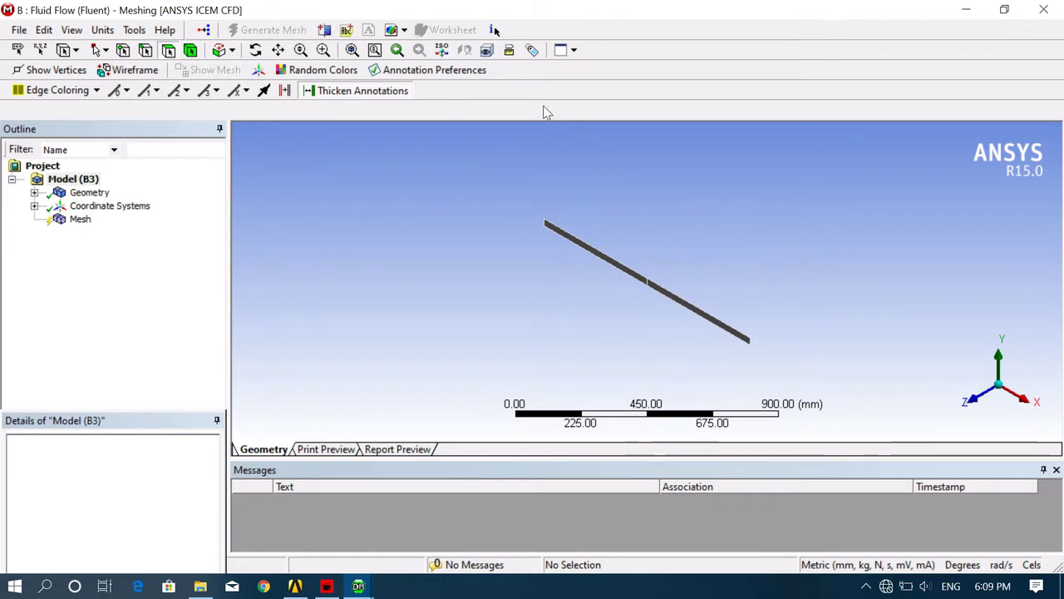
- Examine the imported surface and the dividing line at its middle from the front
left_click(352, 50)
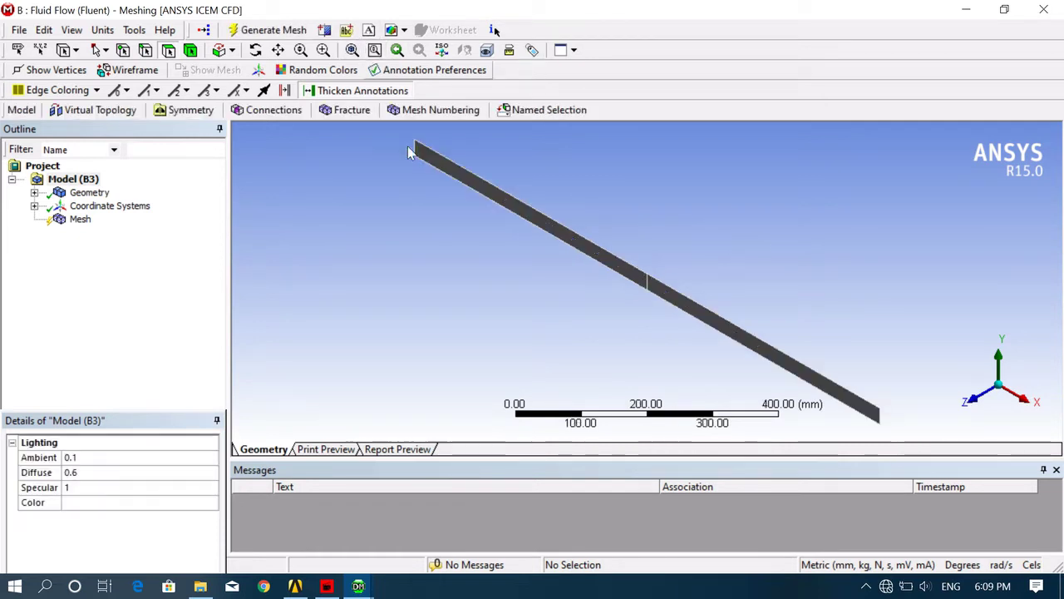
middle_click_drag(586, 311, 616, 297)
scroll(616, 296, "up", 4)
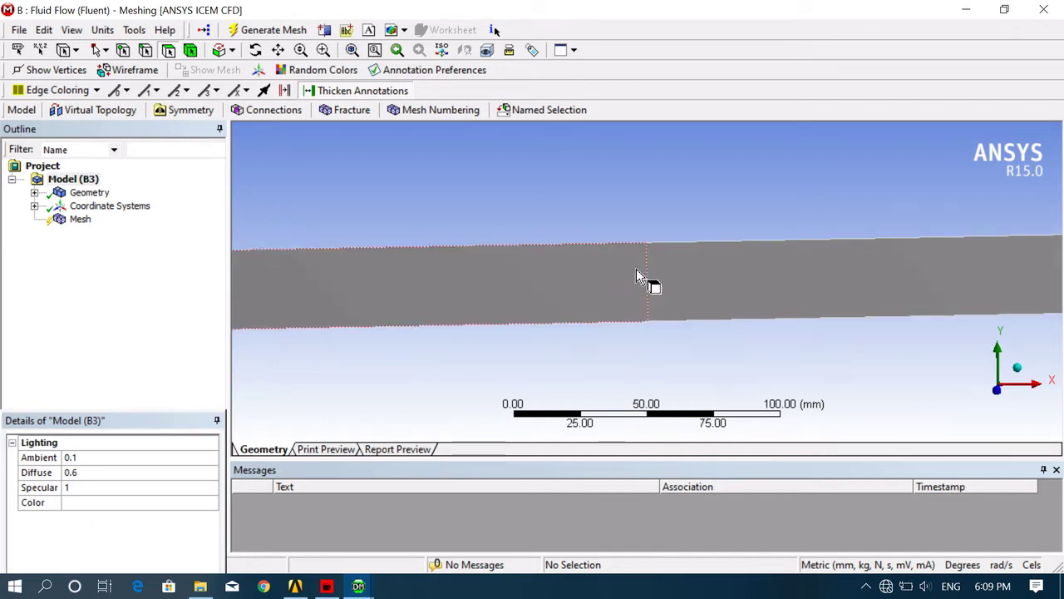
scroll(637, 311, "down", 4)
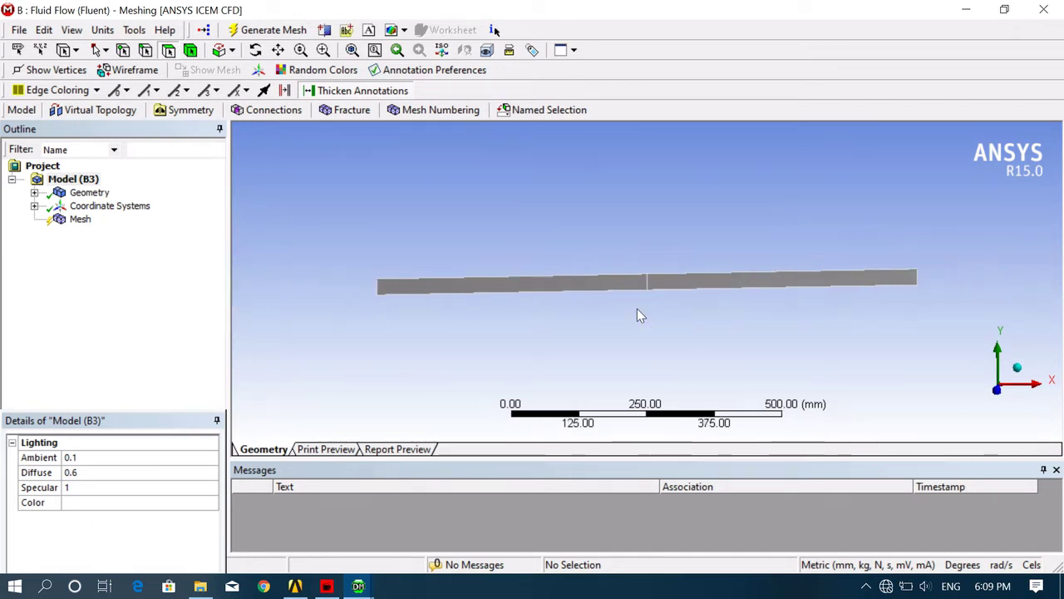
middle_click_drag(630, 332, 648, 341)
scroll(657, 316, "up", 2)
scroll(656, 316, "down", 2)
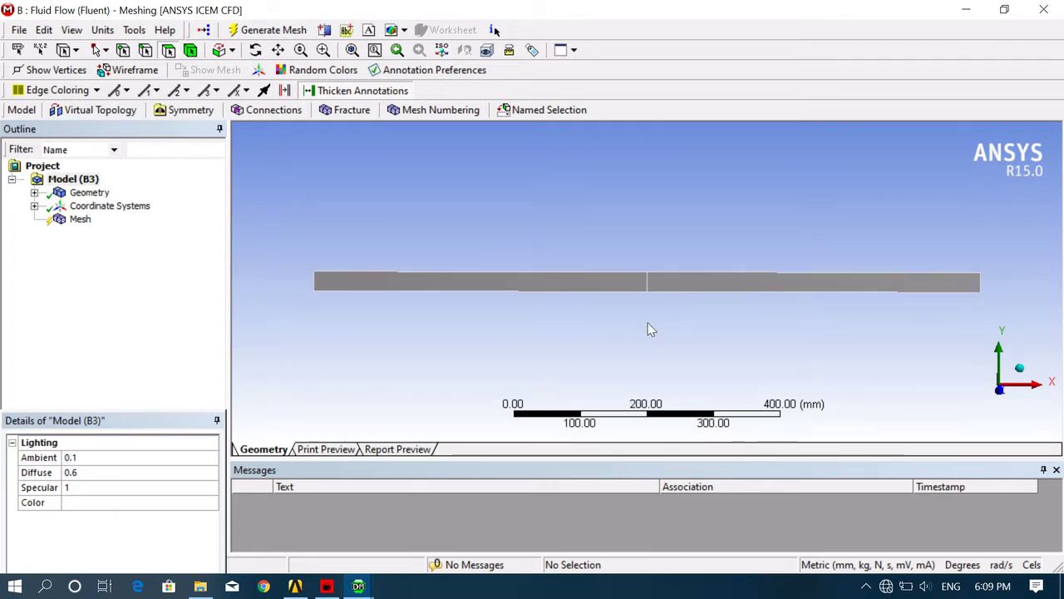
scroll(651, 326, "up", 1)
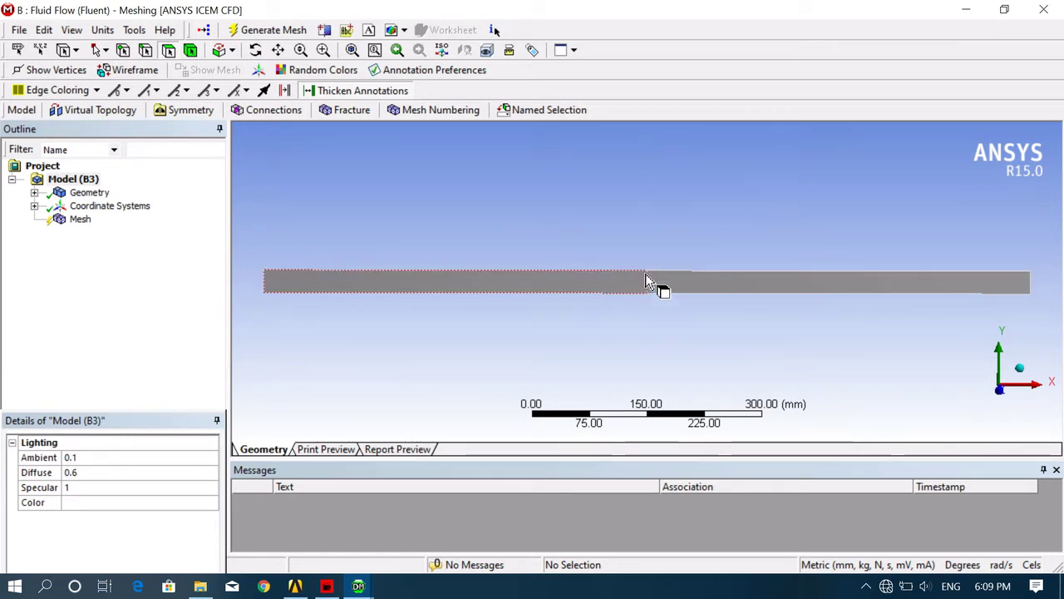
scroll(646, 279, "up", 4)
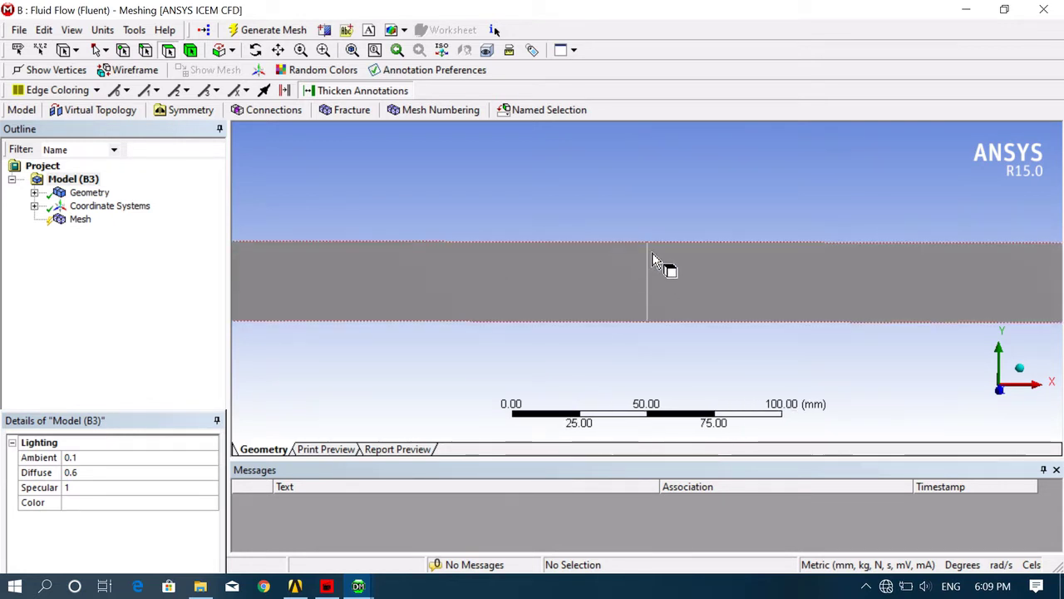
scroll(652, 258, "down", 2)
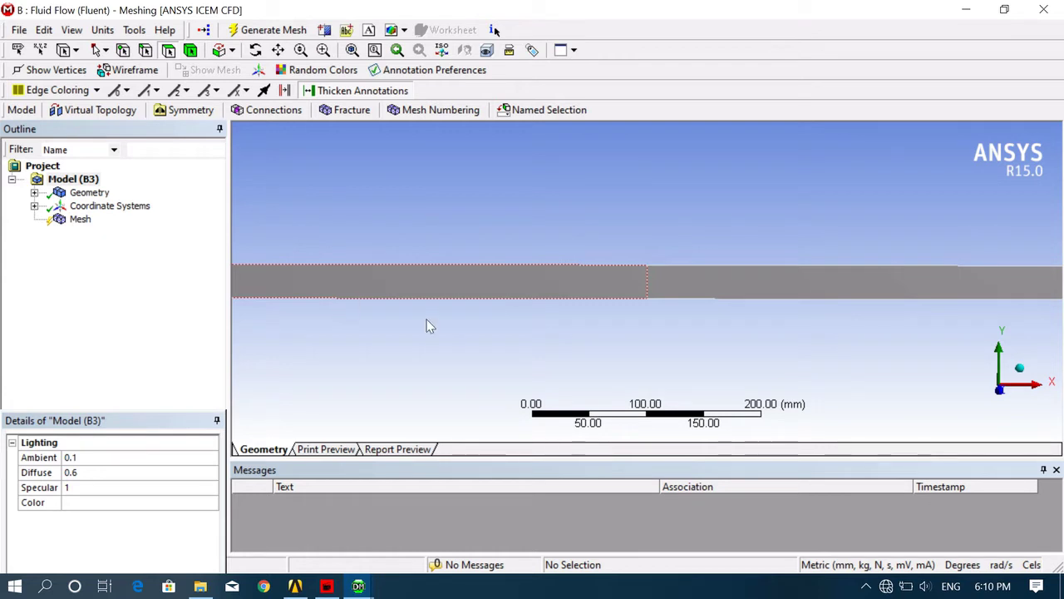
scroll(429, 325, "down", 1)
- Add a Mapped Face Meshing control to the mesh, scoped to the left half of the surface
left_click(75, 221)
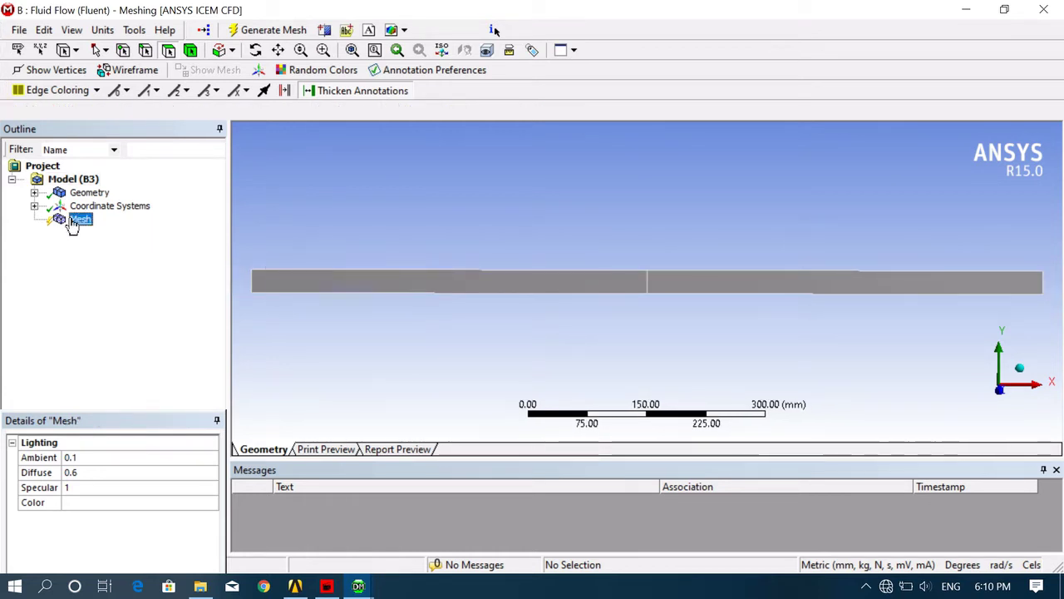
left_click(169, 52)
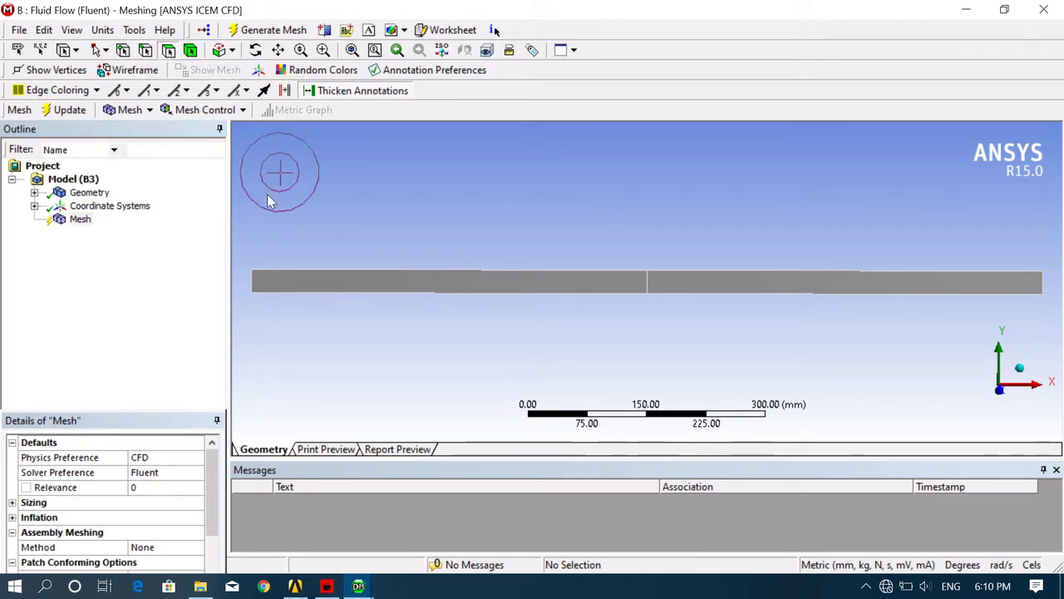
right_click(84, 223)
mouse_move(147, 226)
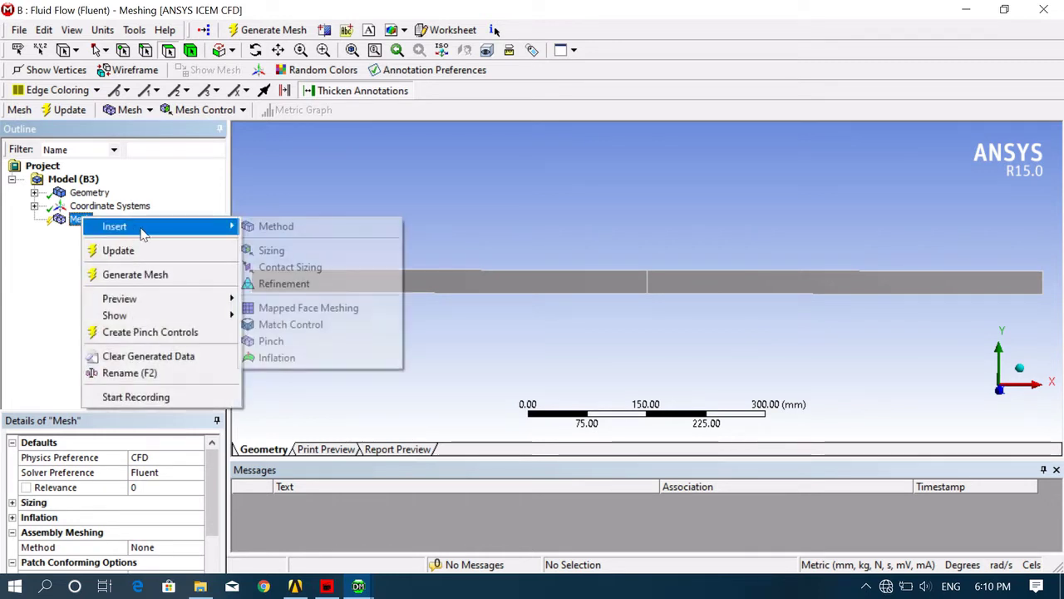
left_click(301, 309)
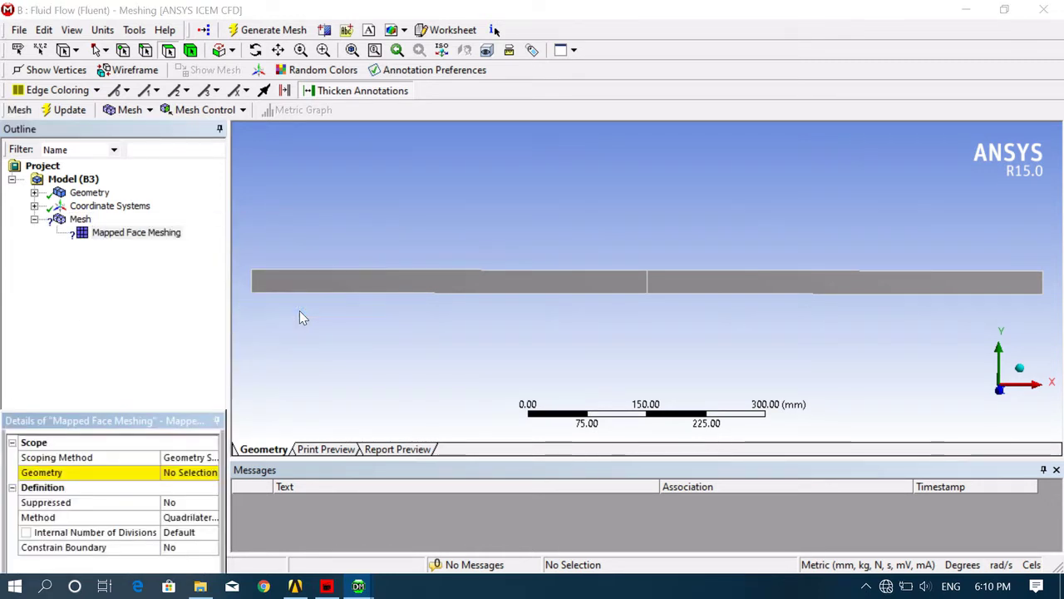
left_click(450, 291)
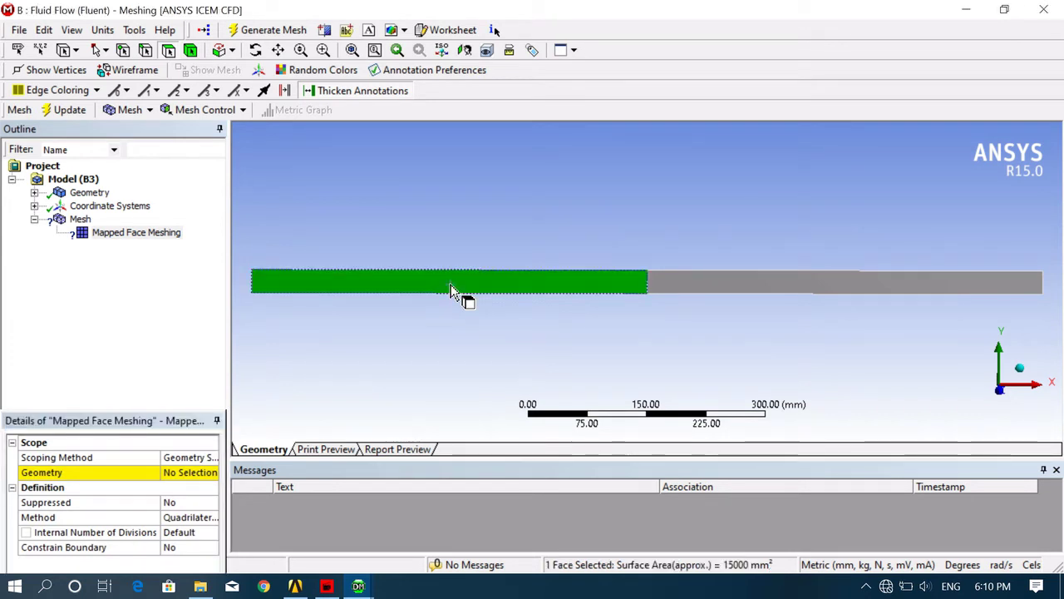
left_click(177, 474)
left_click(172, 472)
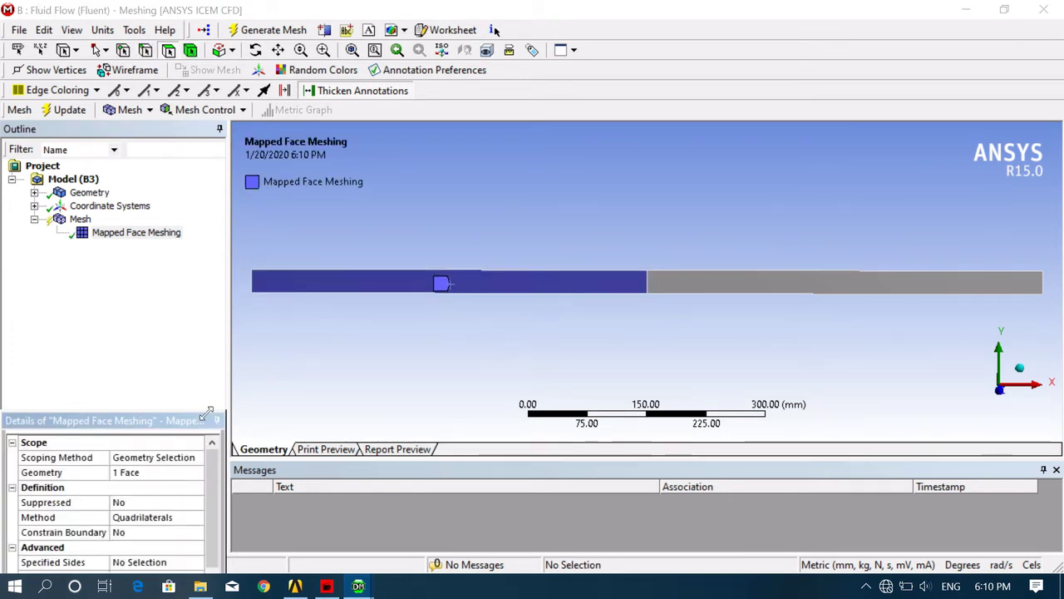
- Add a second Mapped Face Meshing control on the right half of the surface, keeping the Quadrilaterals method
left_click(843, 287)
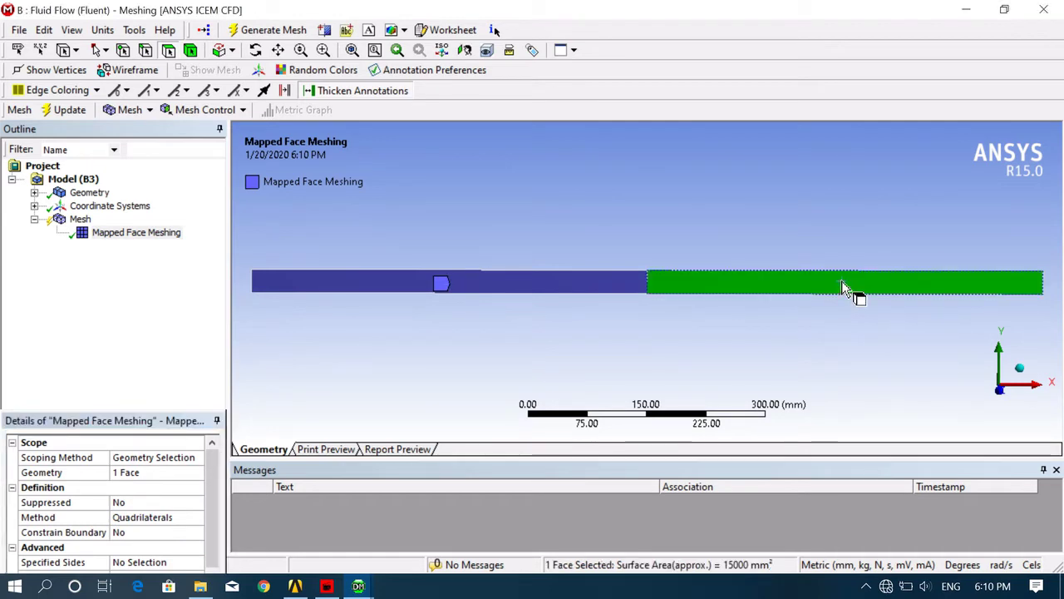
right_click(840, 281)
mouse_move(856, 223)
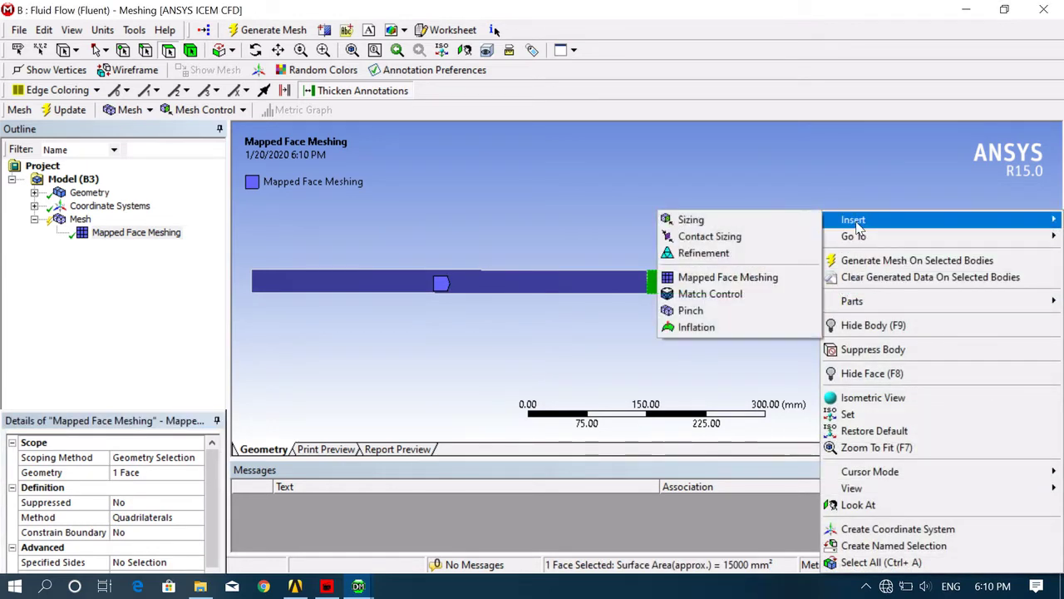
left_click(728, 277)
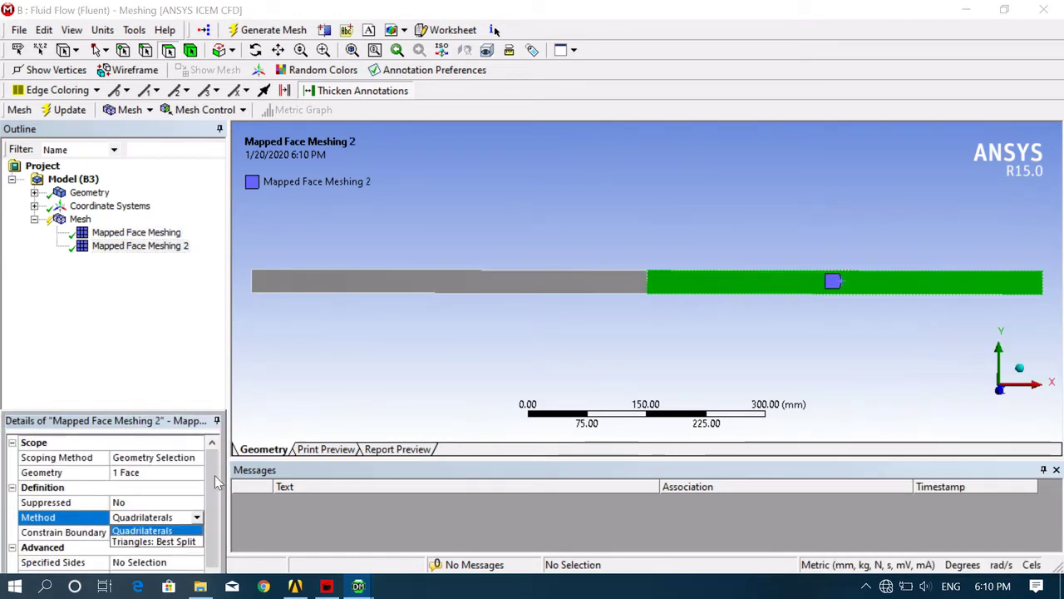
left_click(133, 301)
left_click(80, 219)
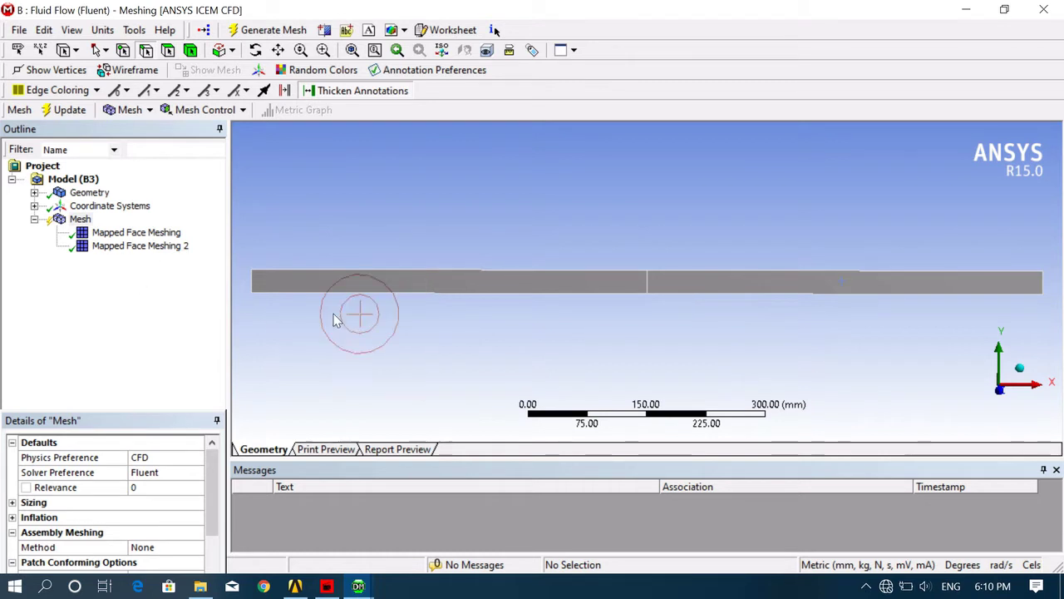
- Add a Sizing control to the mesh, scoped to the upper edge of the surface's left half
scroll(340, 301, "up", 2)
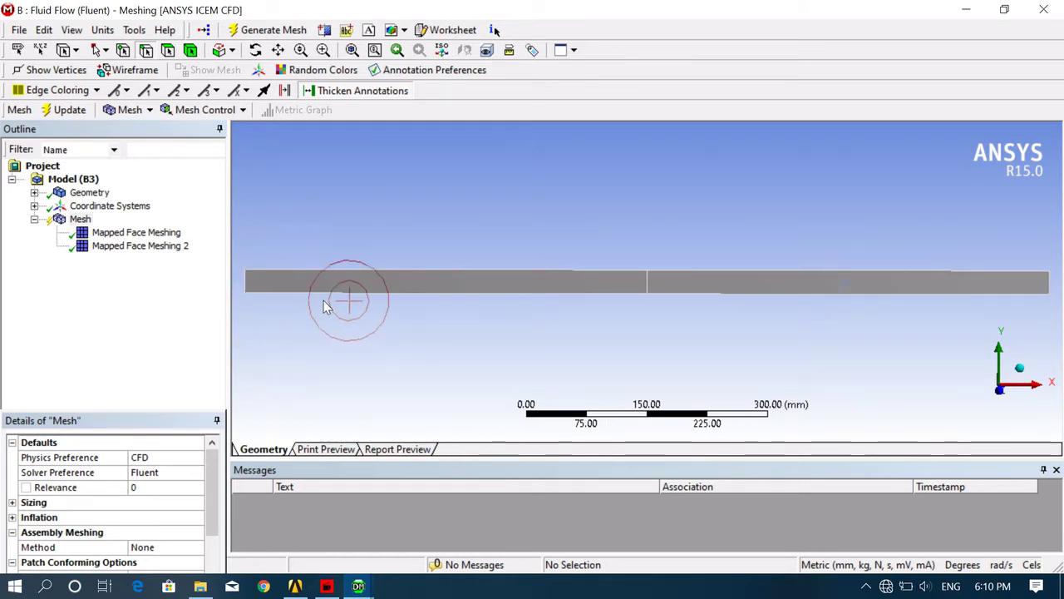
scroll(386, 310, "up", 1)
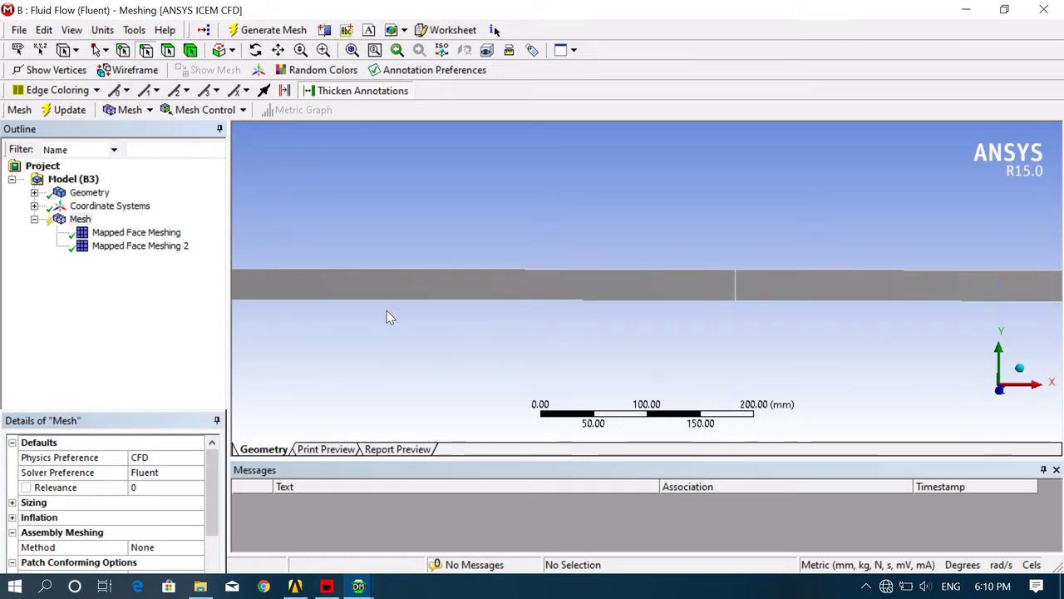
left_click(88, 220)
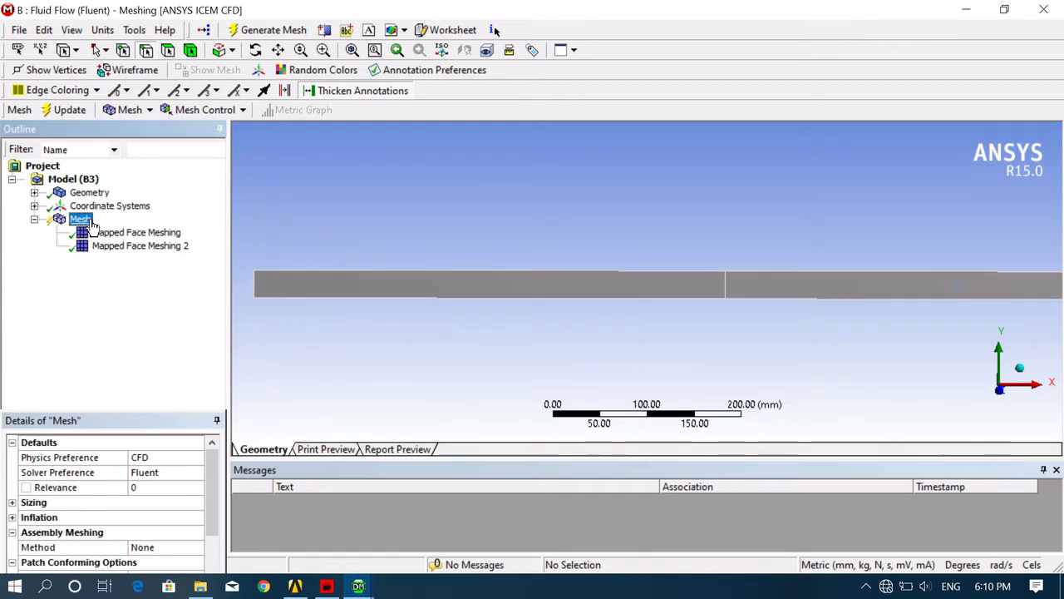
left_click(336, 277)
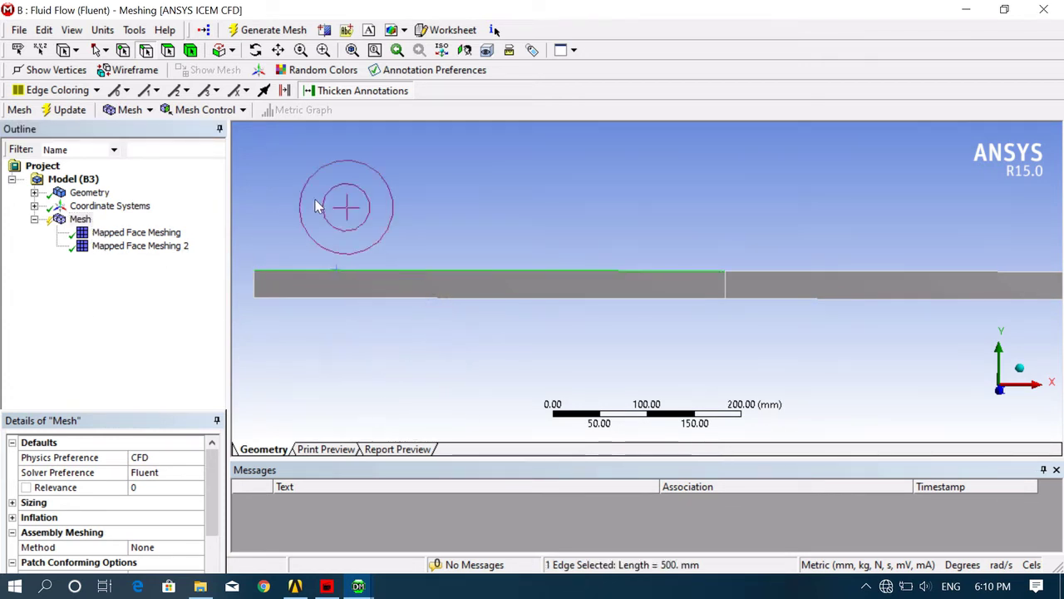
left_click(205, 110)
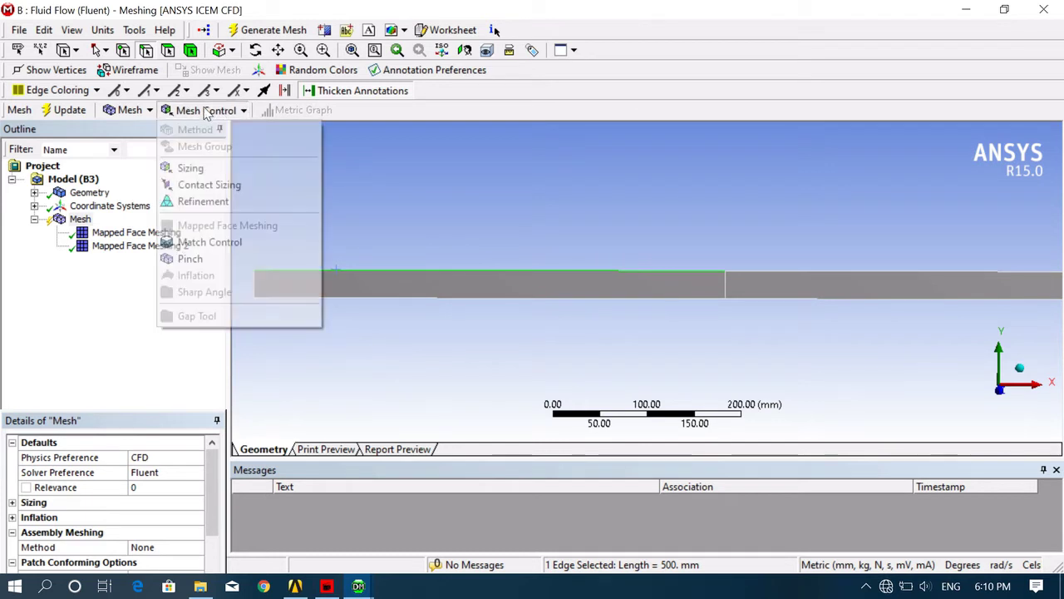
left_click(212, 171)
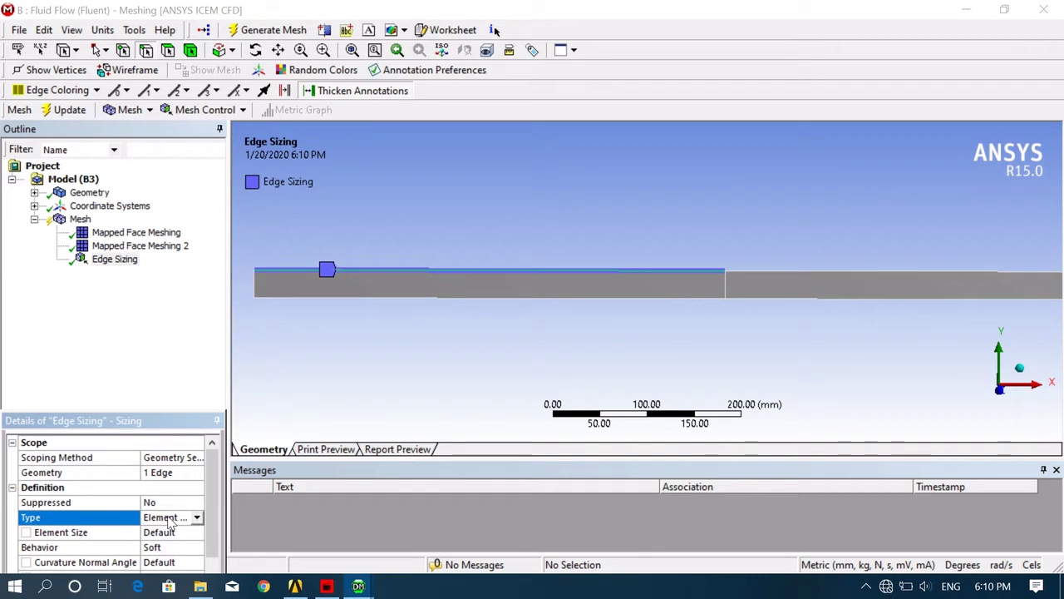
- Define the upper-left edge sizing by Number of Divisions, with Hard behavior and 2000 divisions
left_click(197, 517)
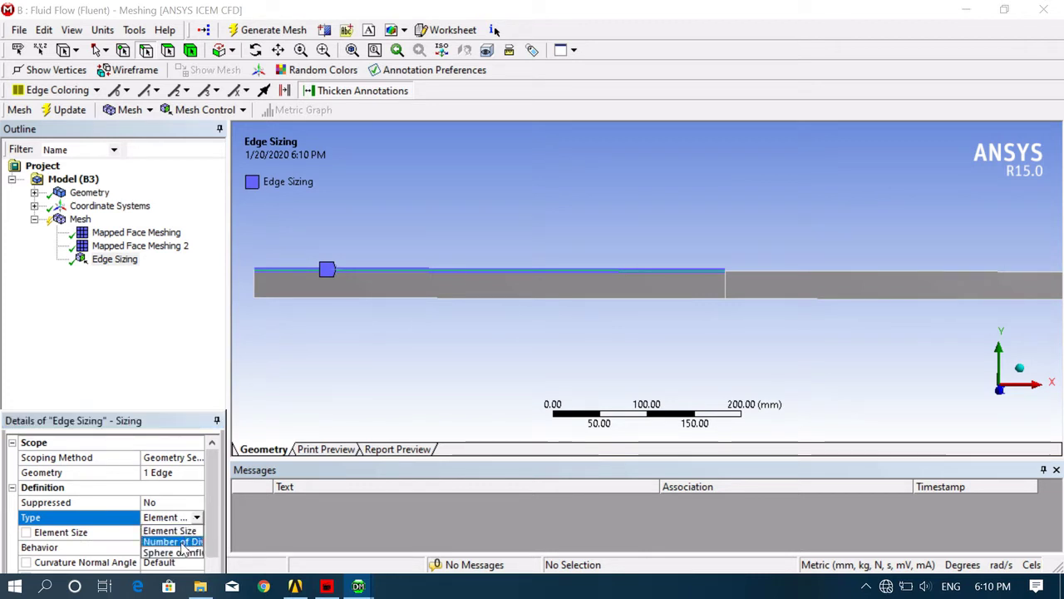
left_click(180, 547)
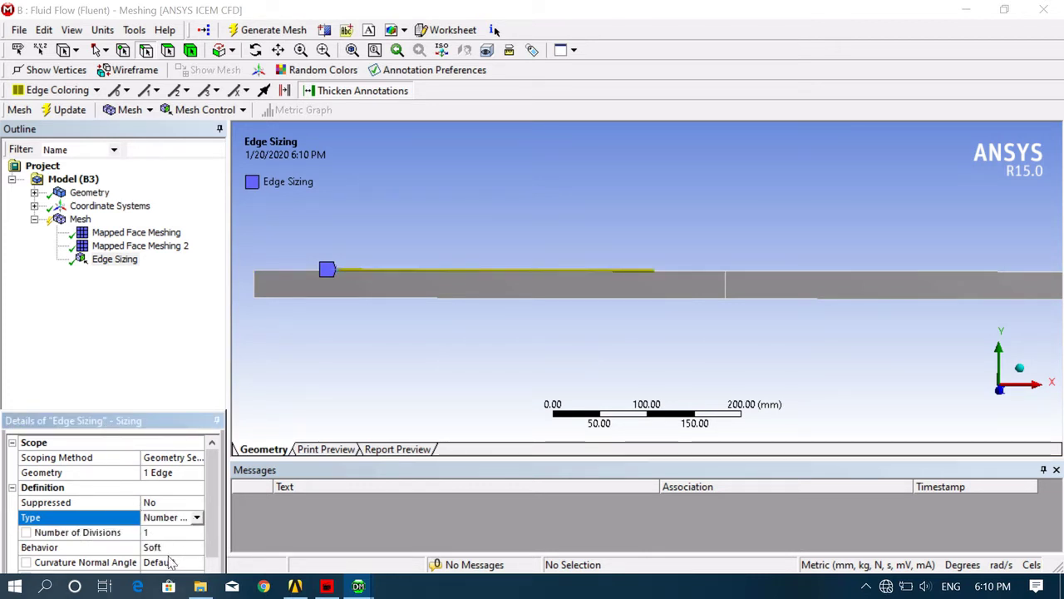
left_click(178, 548)
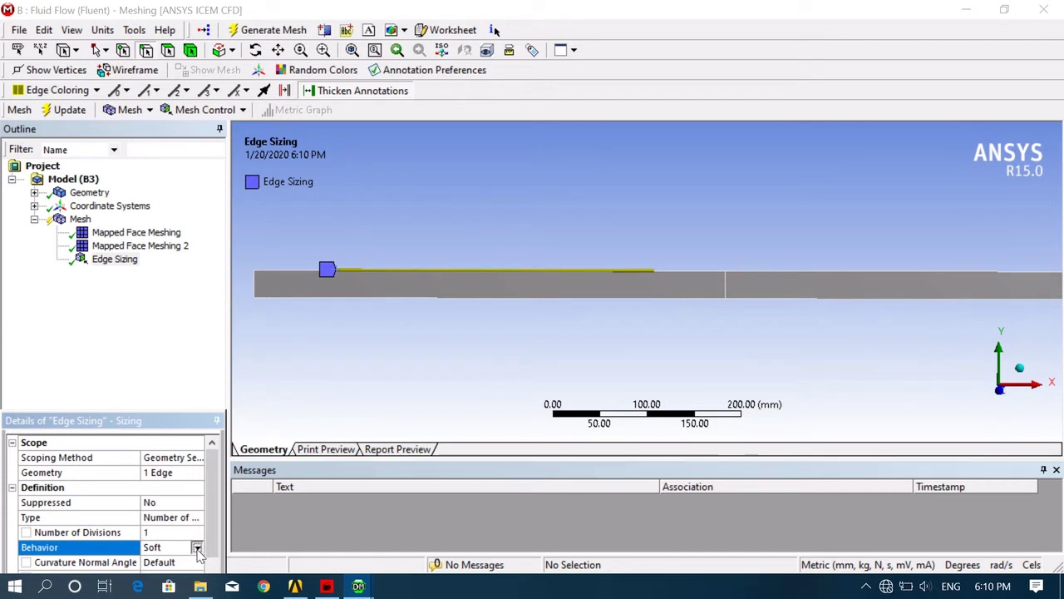
left_click(197, 548)
left_click(176, 572)
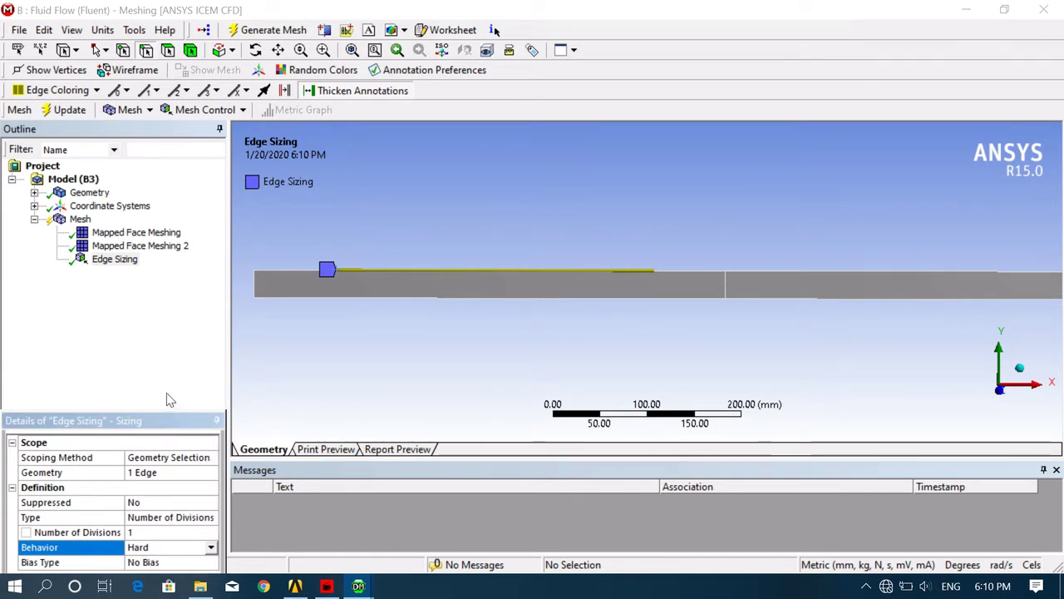
left_click_drag(170, 408, 169, 361)
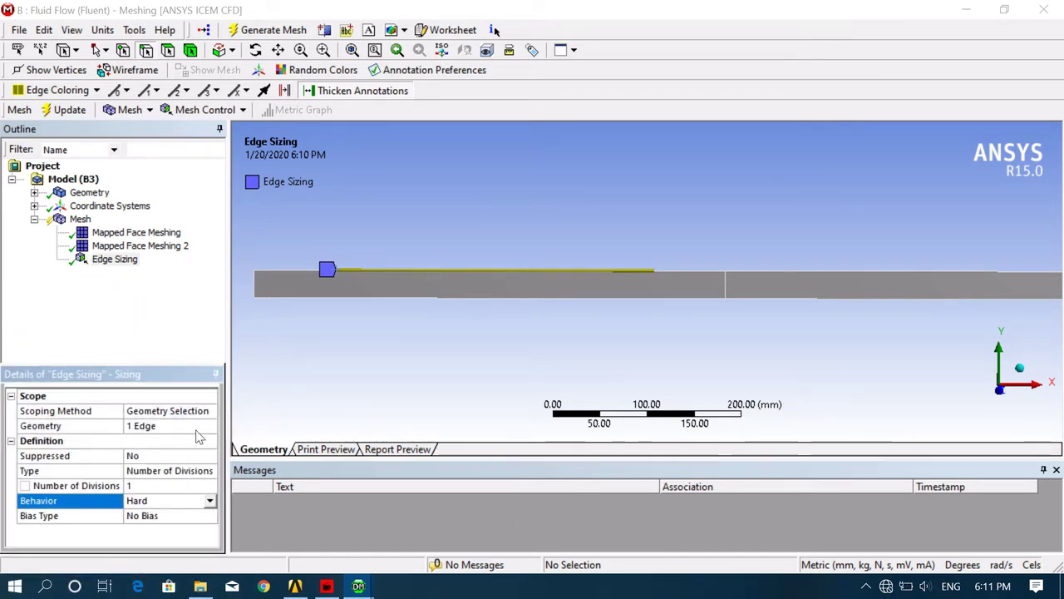
left_click(152, 486)
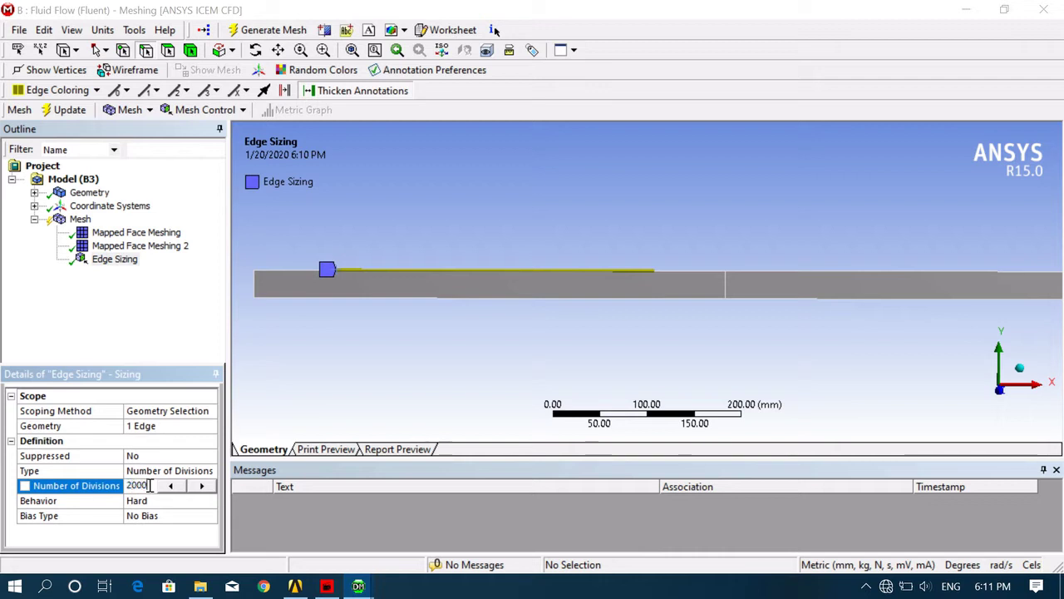
key("Return")
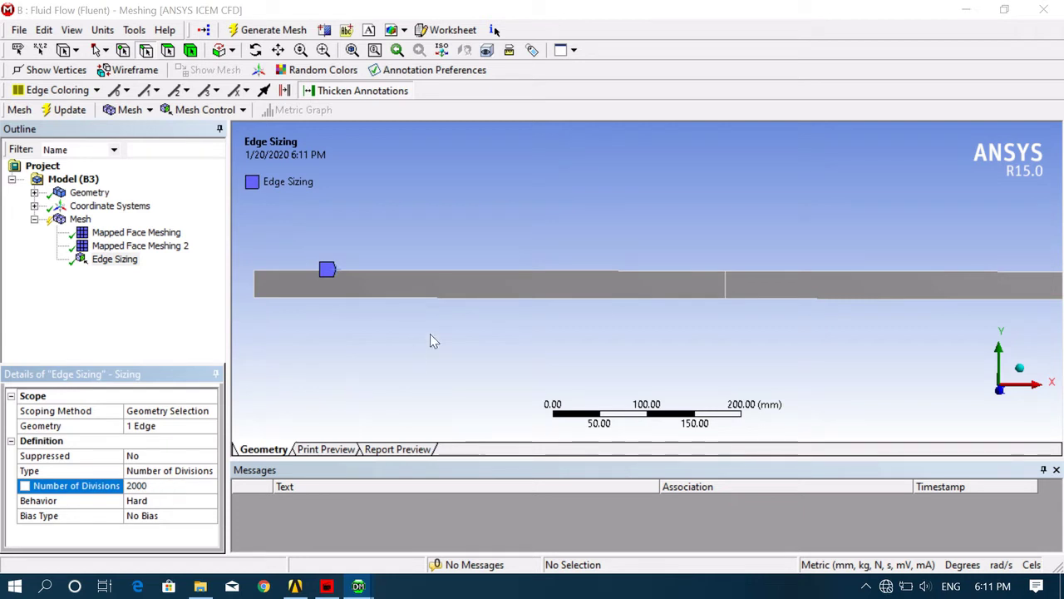
- Change the number of divisions of the upper-left edge sizing to 1000
left_click(129, 486)
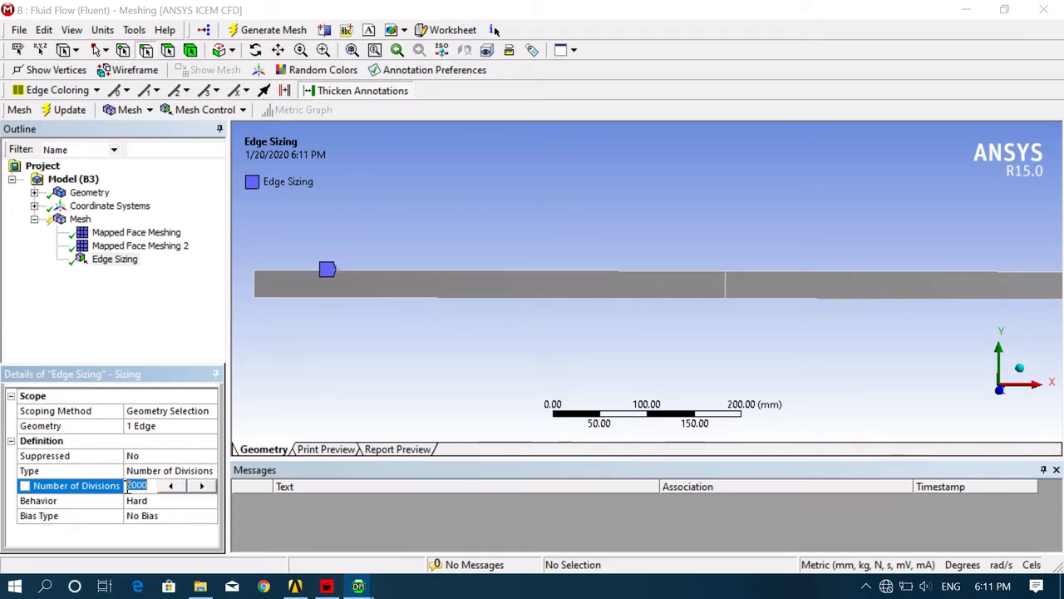
type("1")
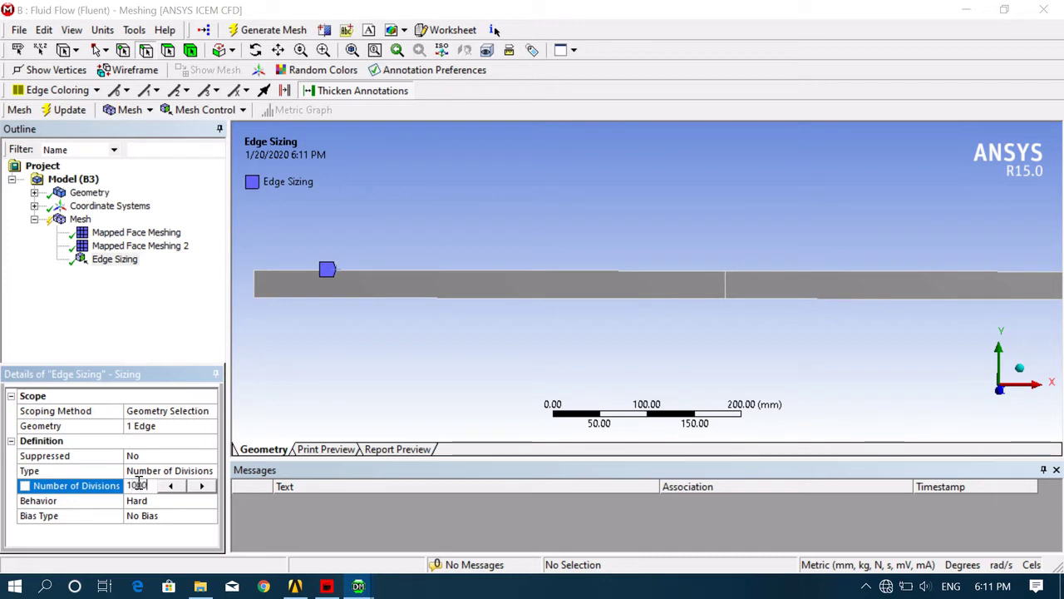
key("Return")
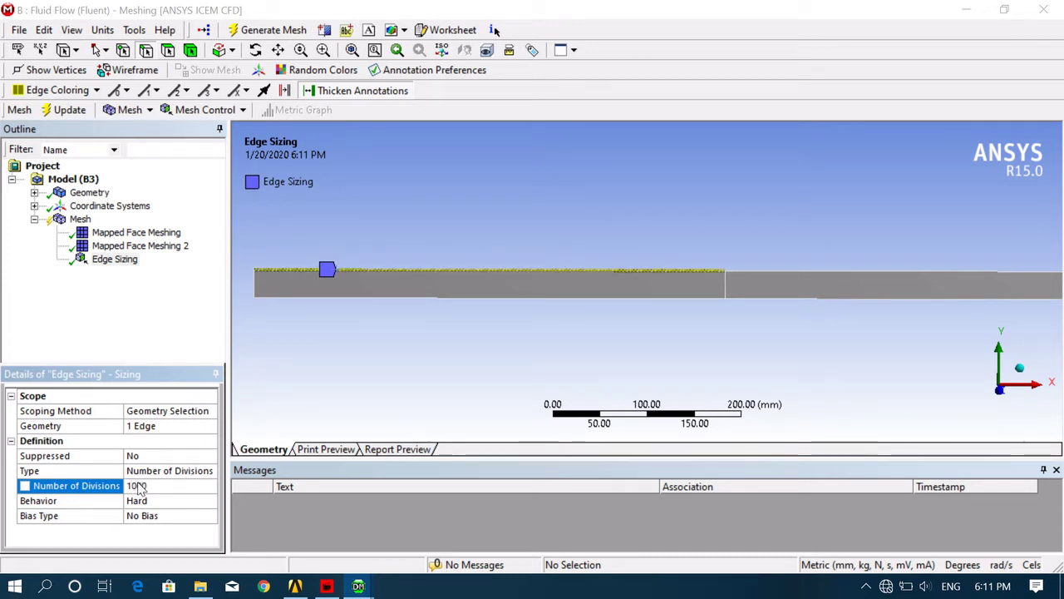
- Add a second Sizing control on the upper edge of the surface's right half
left_click(847, 277)
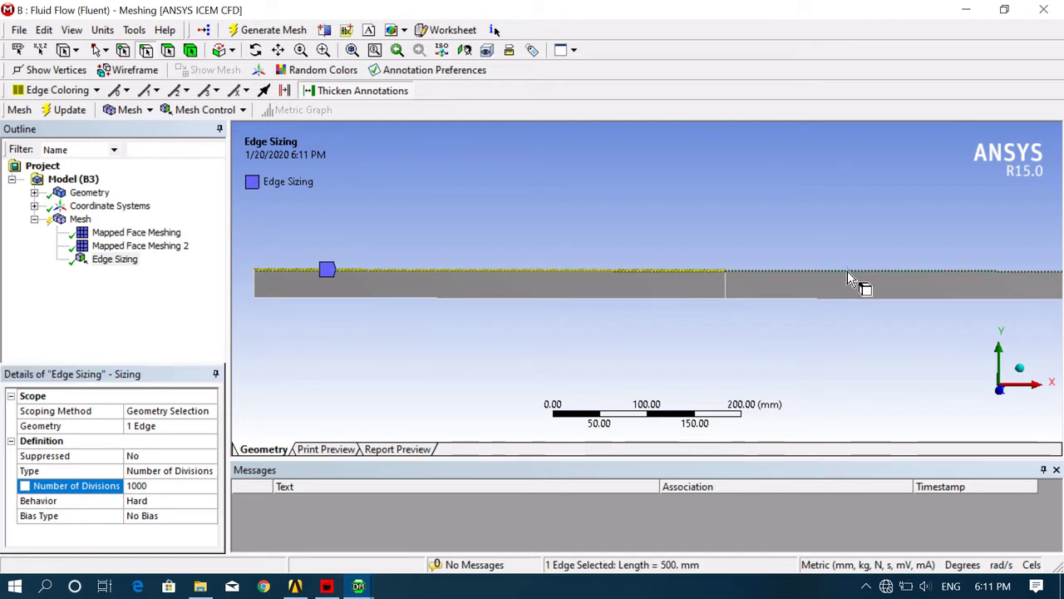
right_click(847, 272)
mouse_move(863, 248)
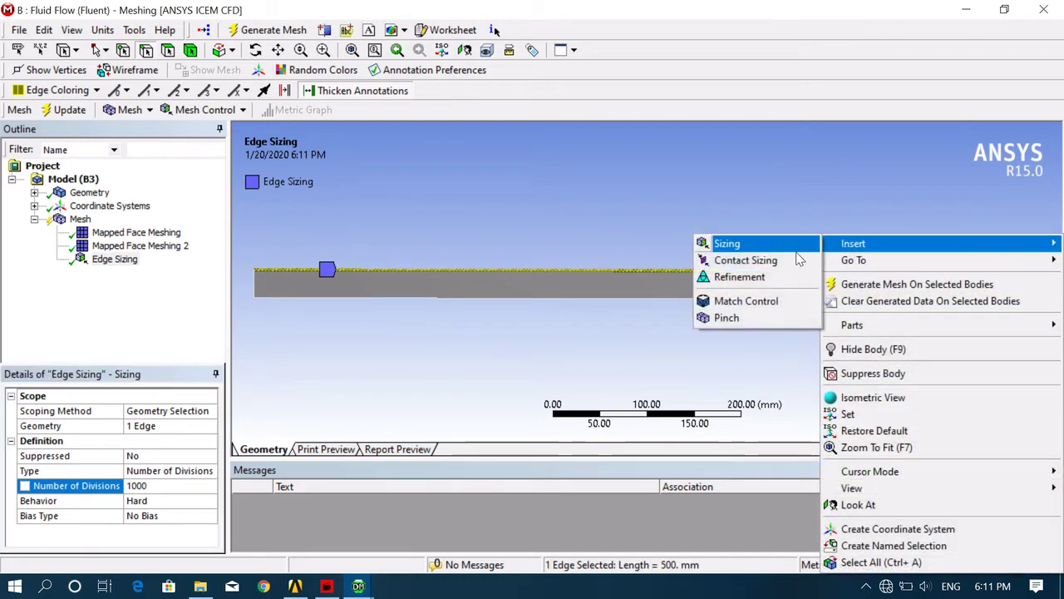
left_click(747, 252)
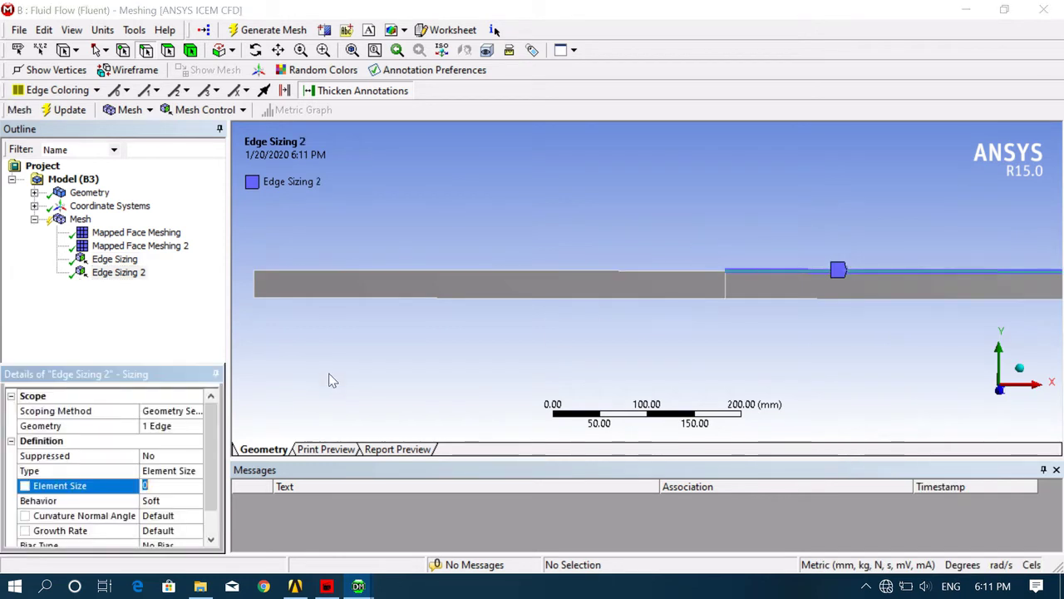
- Define the upper-right edge sizing by Number of Divisions, with 1000 divisions and Hard behavior
left_click(184, 472)
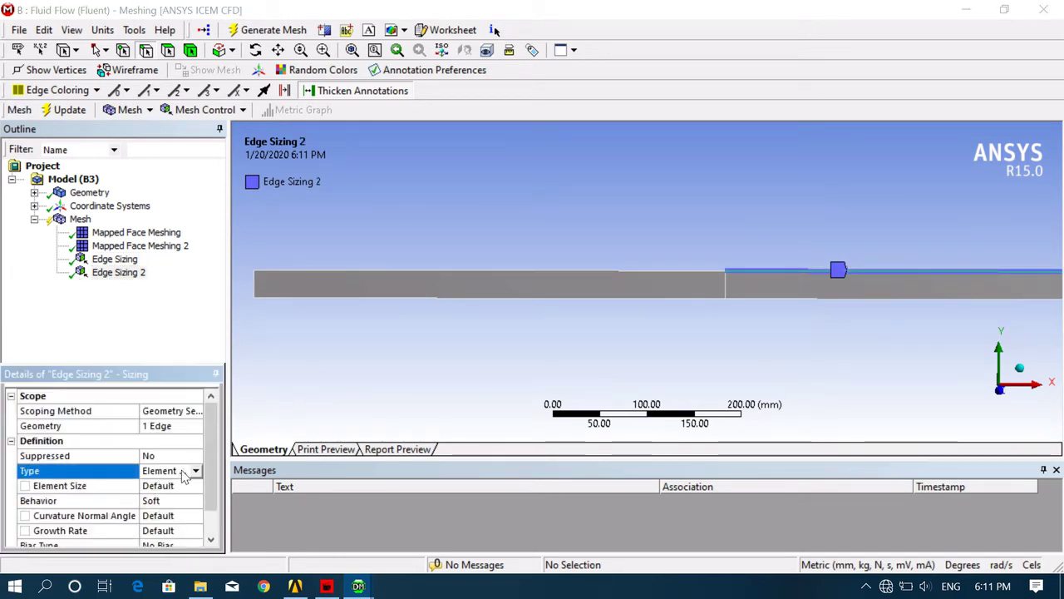
left_click(185, 471)
left_click(182, 495)
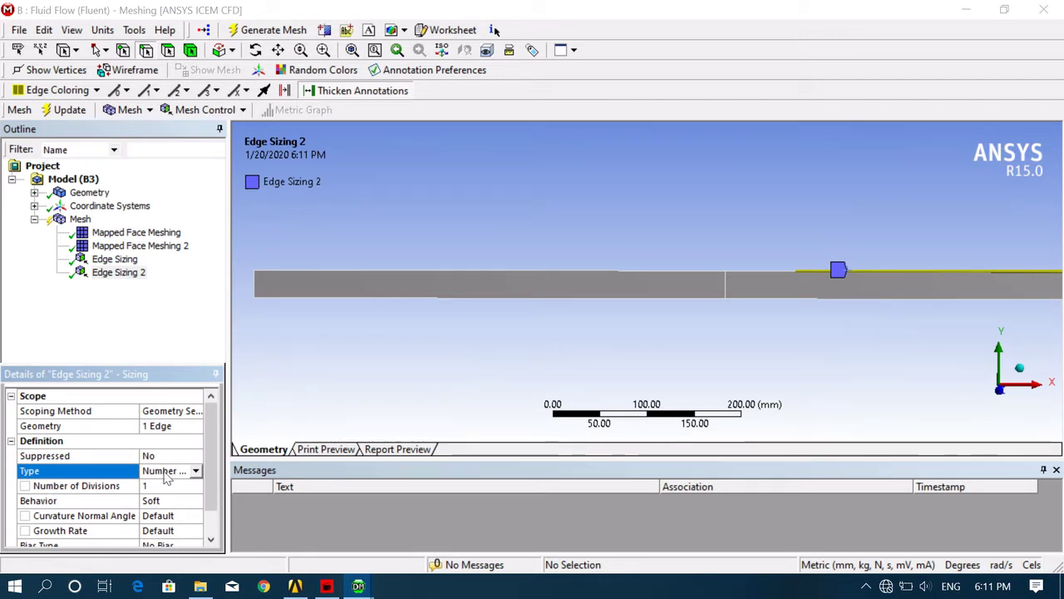
left_click(146, 487)
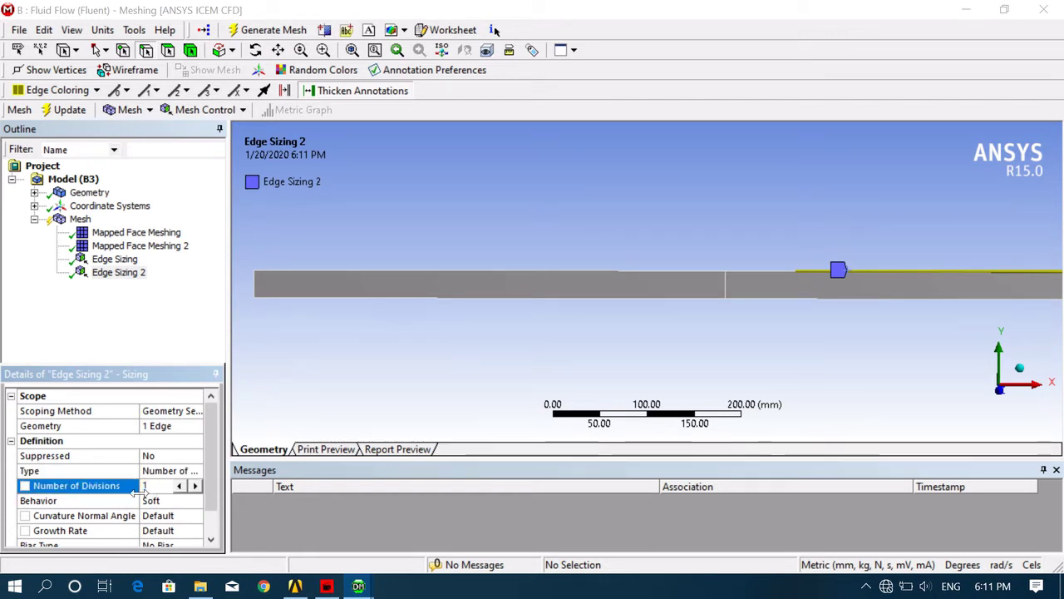
type("1000")
key("Return")
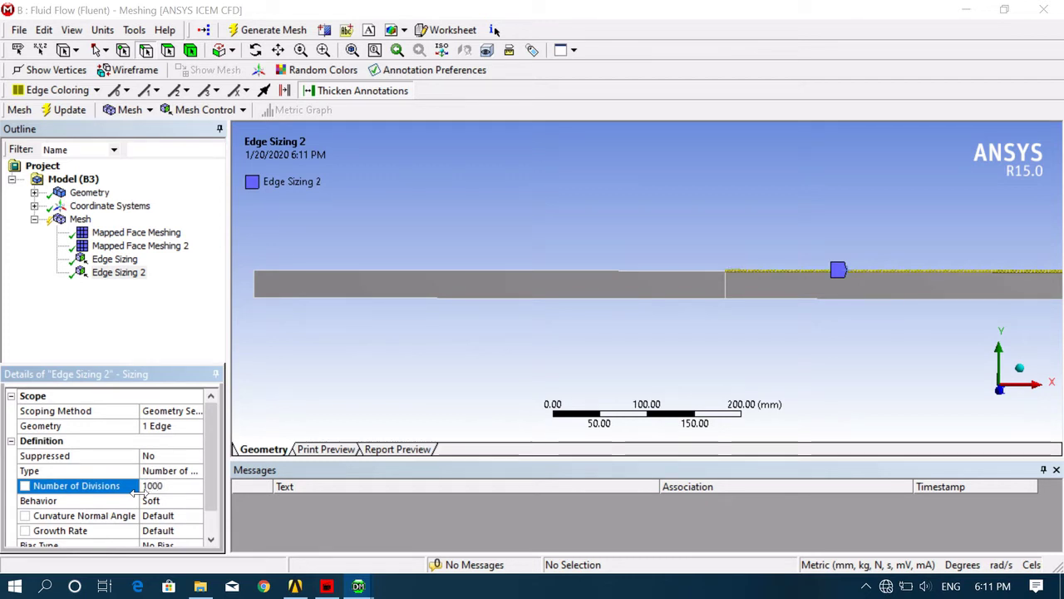
left_click(175, 504)
left_click(198, 502)
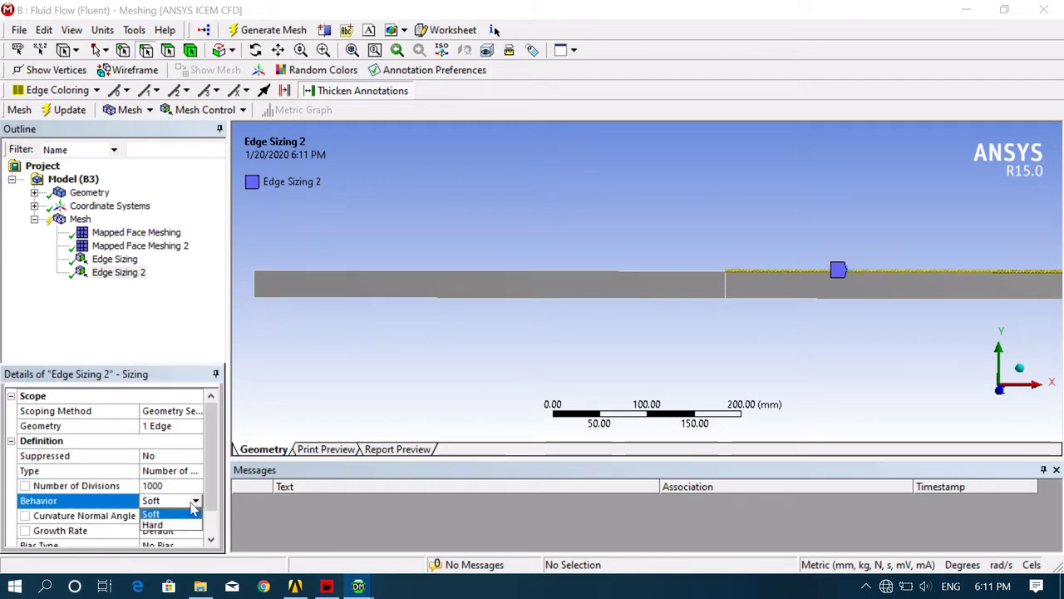
left_click(172, 527)
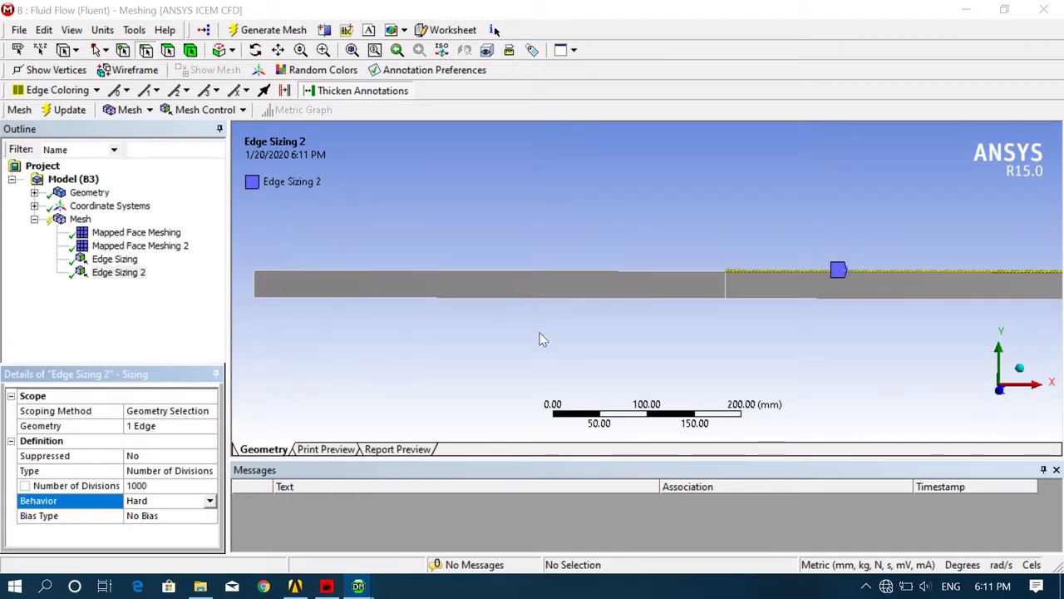
- Add a third Sizing control on the lower edge of the surface's right half
left_click(890, 298)
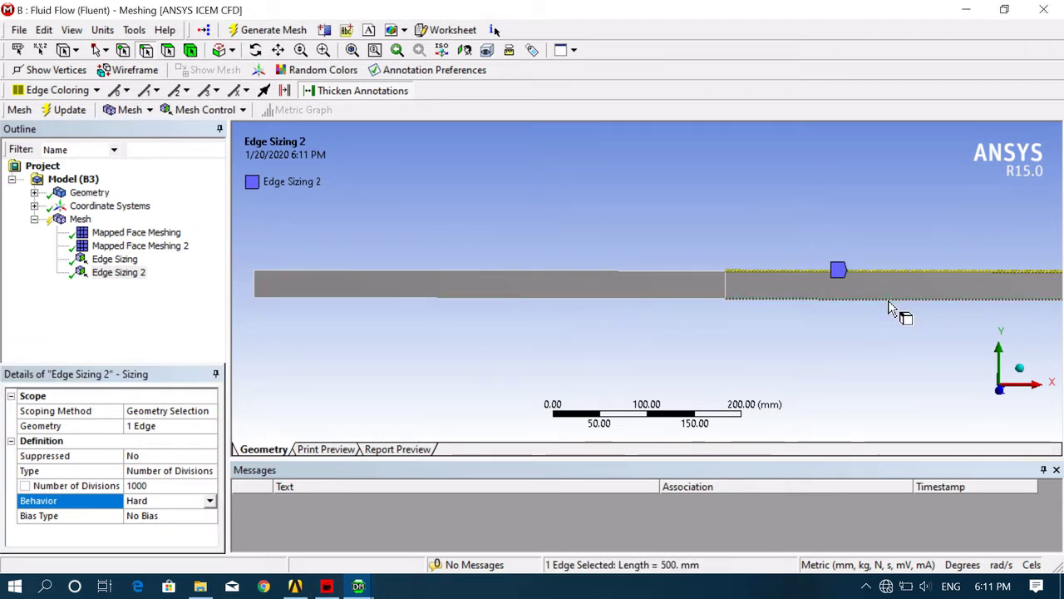
left_click(193, 111)
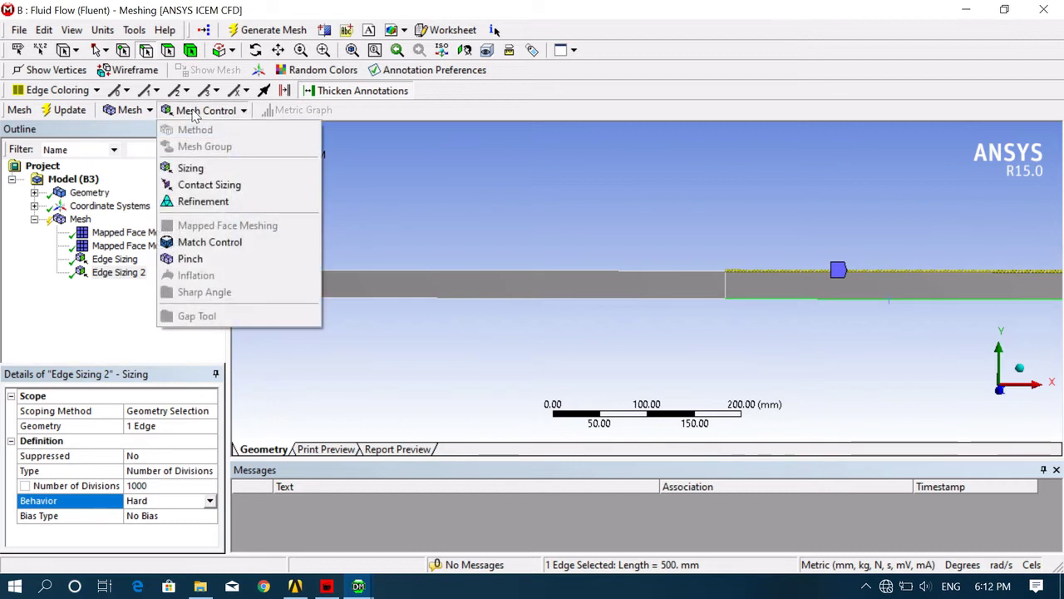
left_click(200, 166)
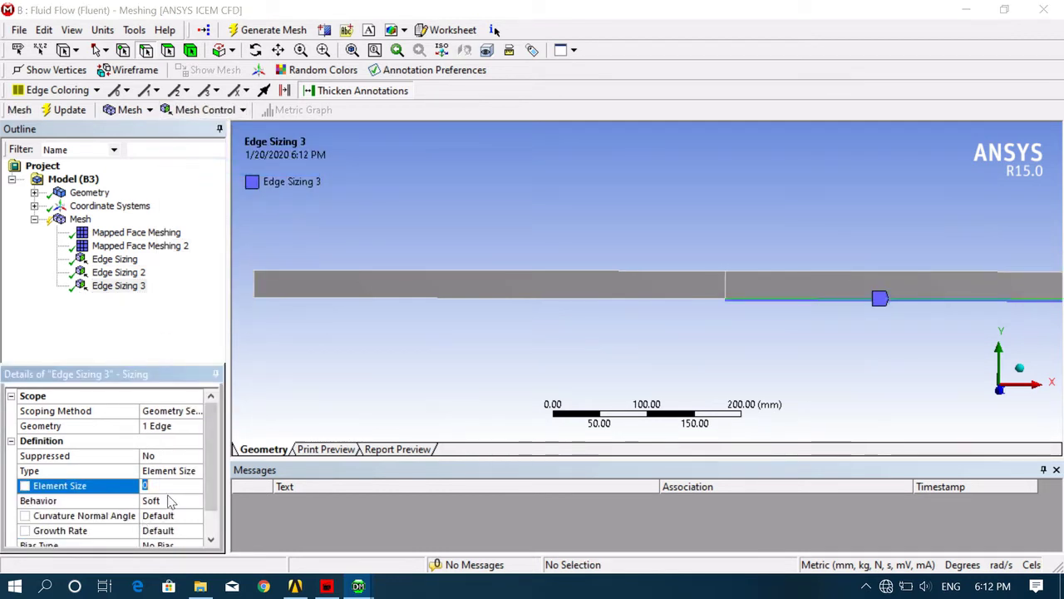
- Define the lower-right edge sizing by Number of Divisions, with 1000 divisions and Hard behavior
left_click(184, 472)
left_click(196, 471)
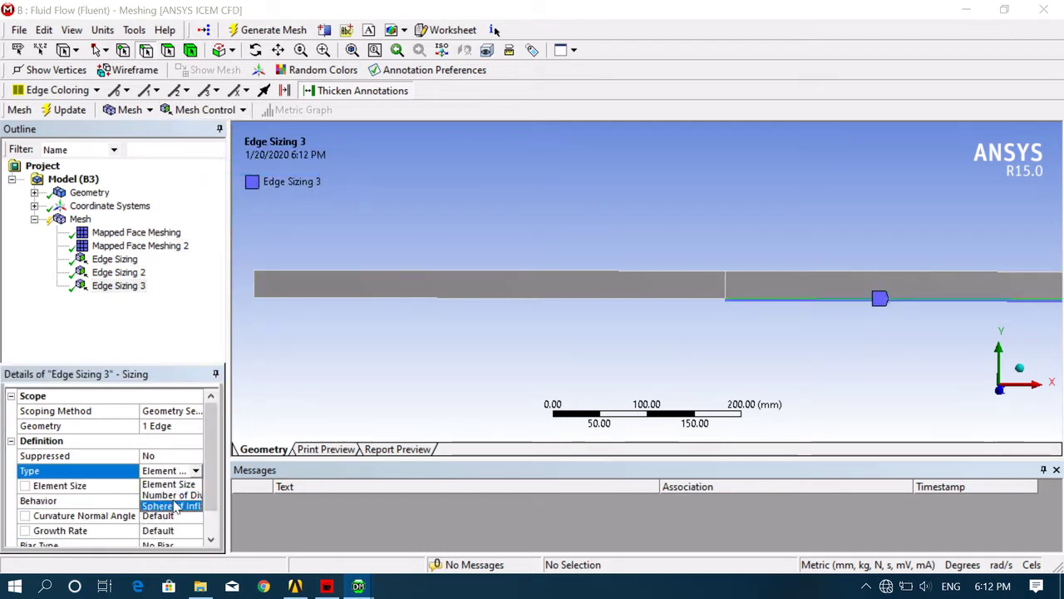
left_click(168, 500)
left_click(167, 486)
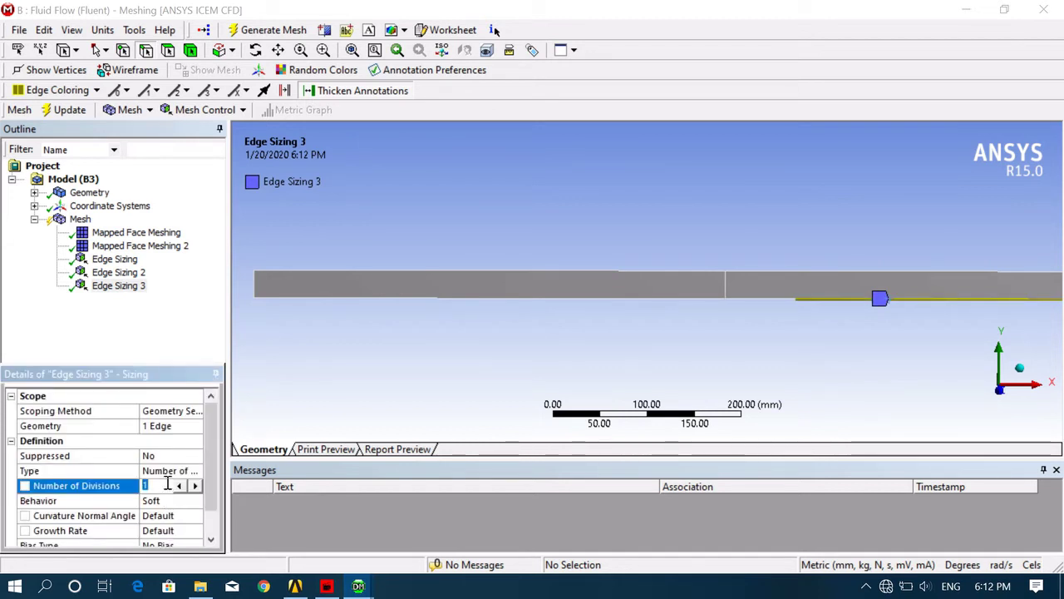
type("1000")
key("Return")
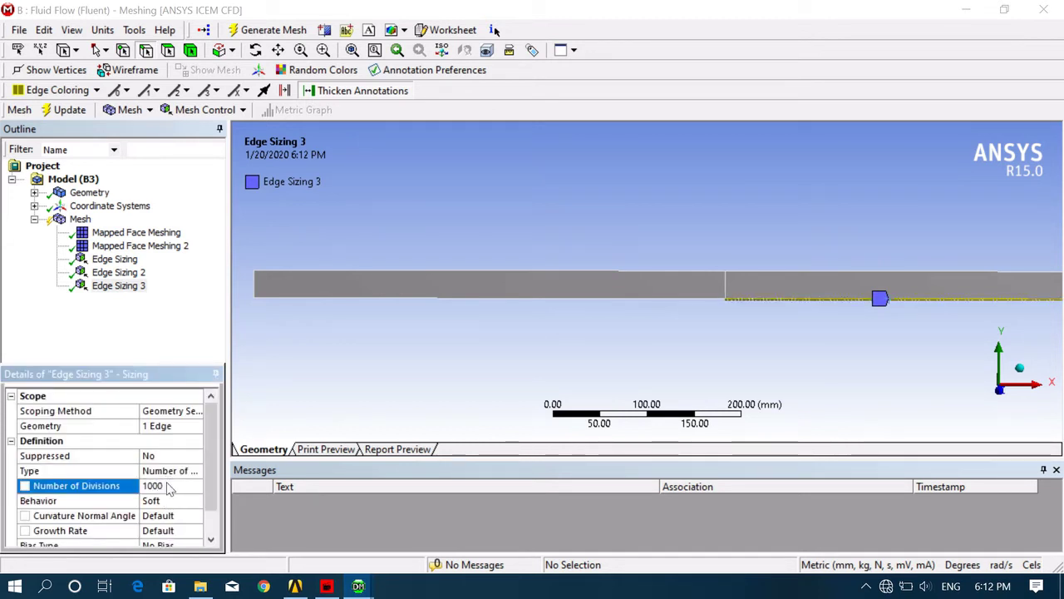
left_click(171, 500)
left_click(198, 500)
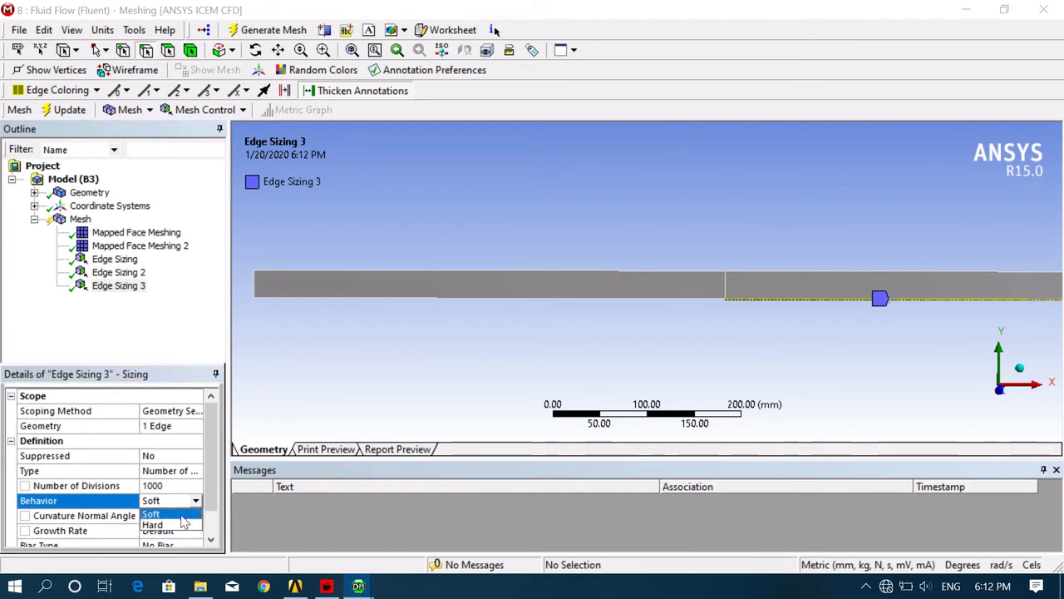
left_click(177, 524)
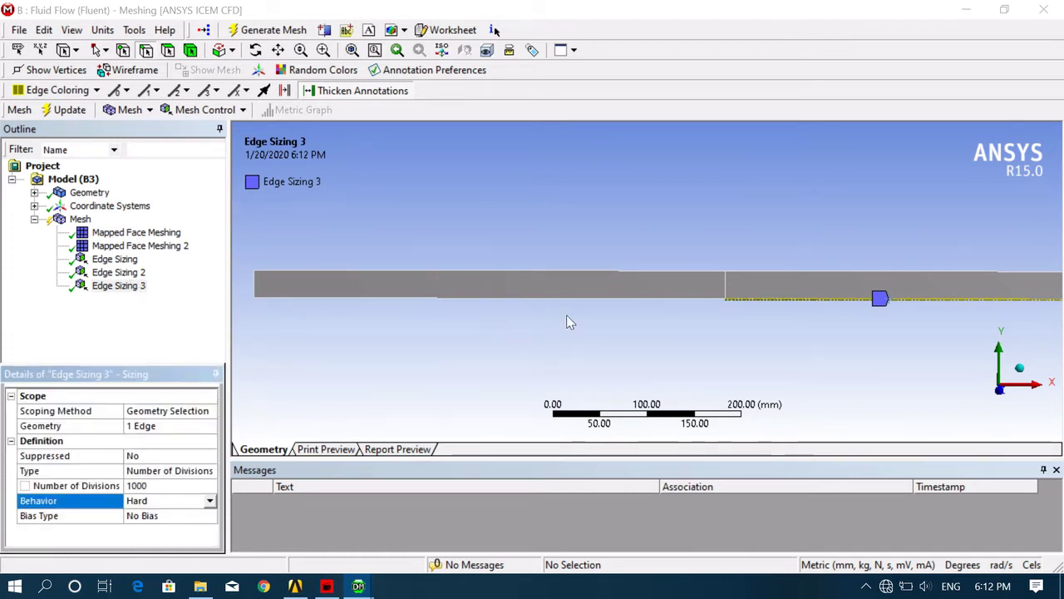
- Add a fourth Sizing control on the lower edge of the surface's left half
left_click(641, 299)
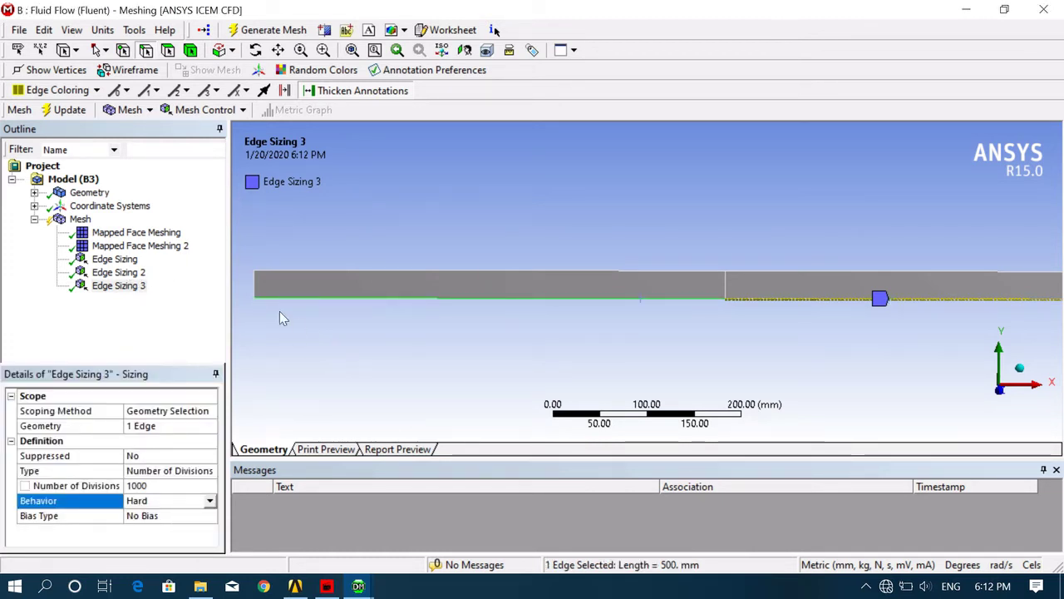
left_click(172, 115)
left_click(178, 167)
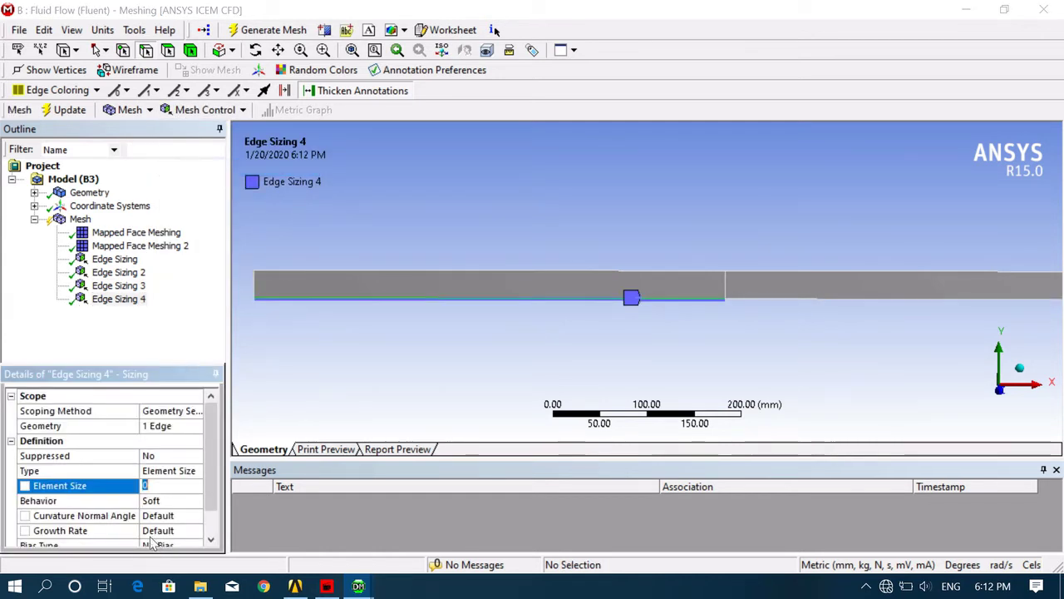
- Define the lower-left edge sizing by Number of Divisions, with 1000 divisions and Hard behavior
left_click(178, 473)
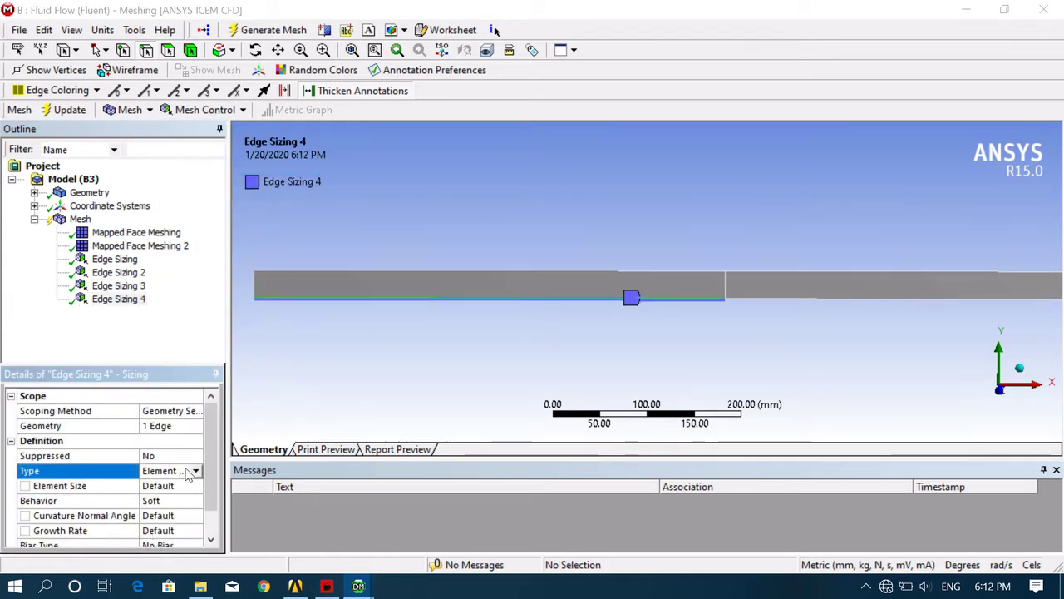
left_click(195, 471)
left_click(175, 495)
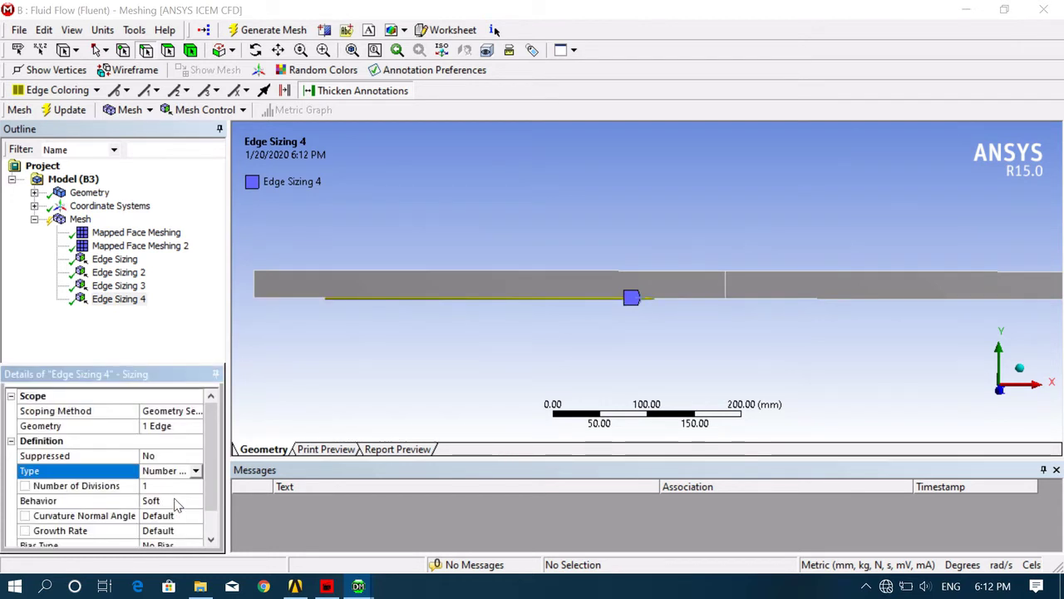
left_click(171, 486)
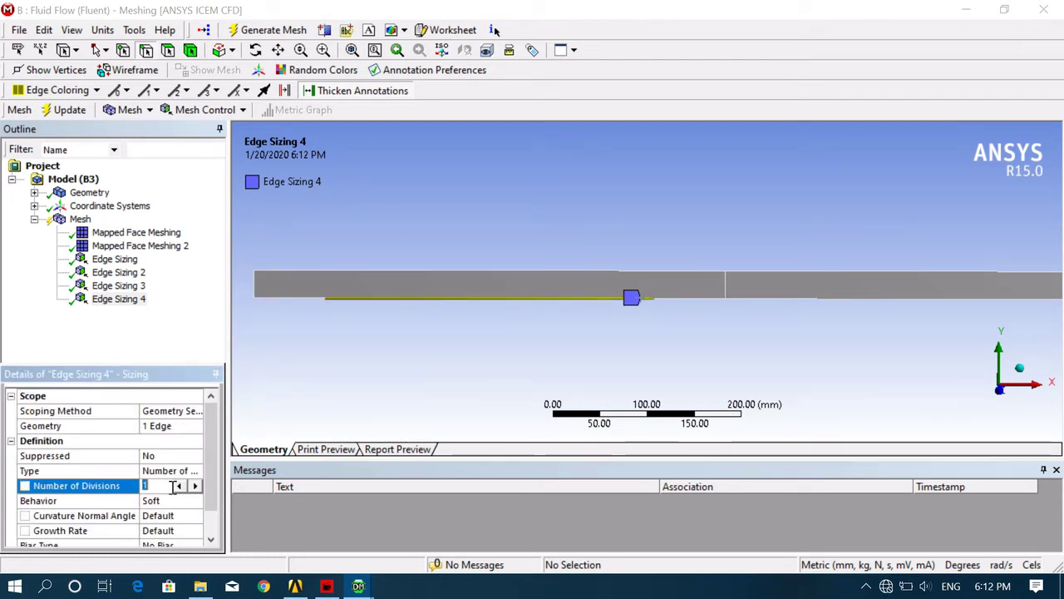
type("1000")
key("Return")
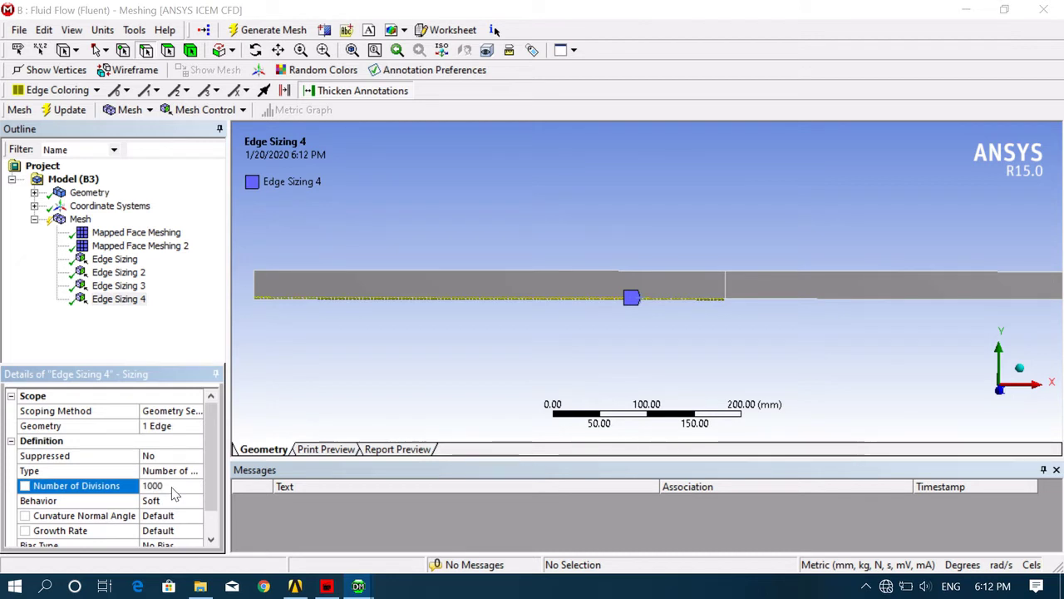
left_click(177, 500)
left_click(196, 501)
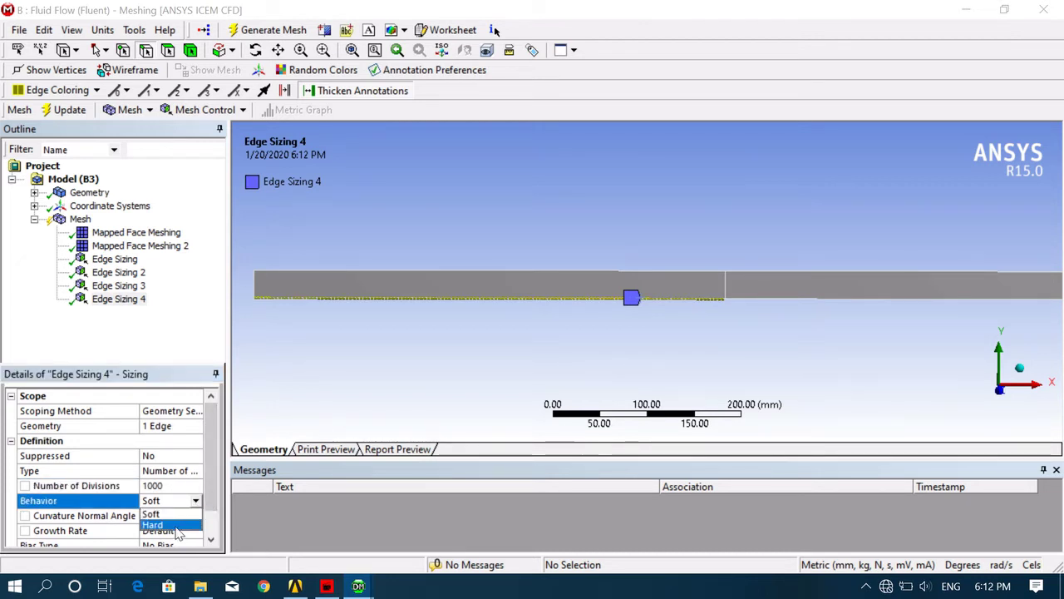
left_click(177, 531)
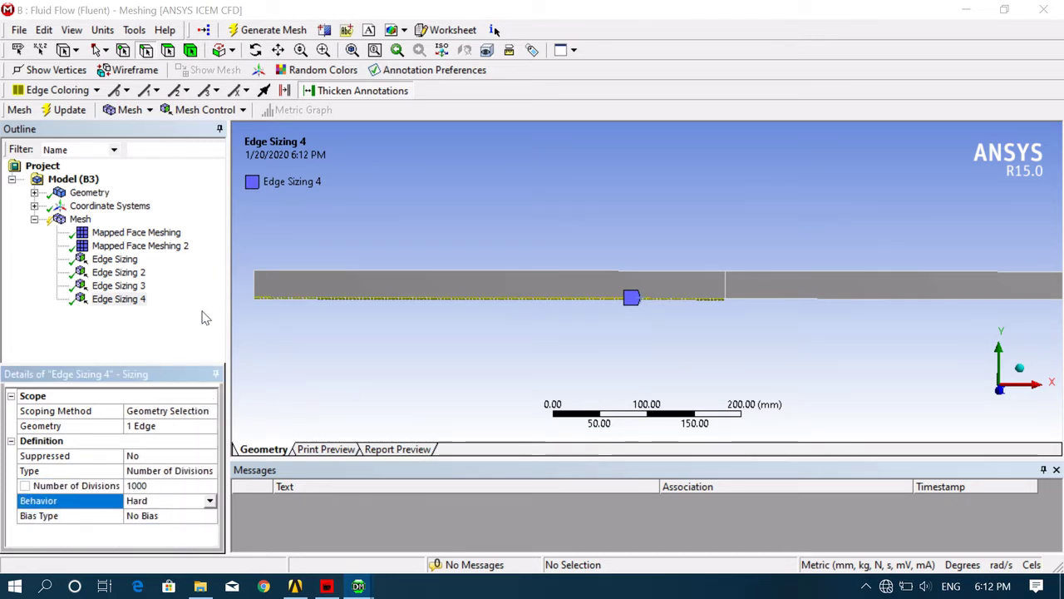
- Add a fifth Sizing control on the short vertical edge at the surface's left end
scroll(482, 309, "down", 2)
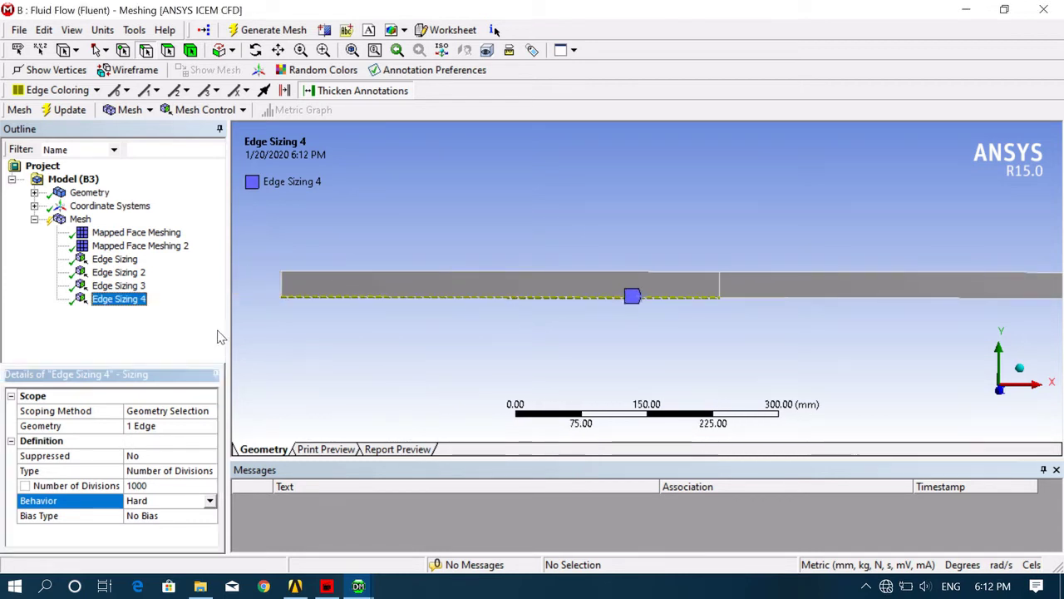
middle_click_drag(262, 322, 412, 351)
scroll(442, 356, "up", 2)
scroll(424, 343, "down", 2)
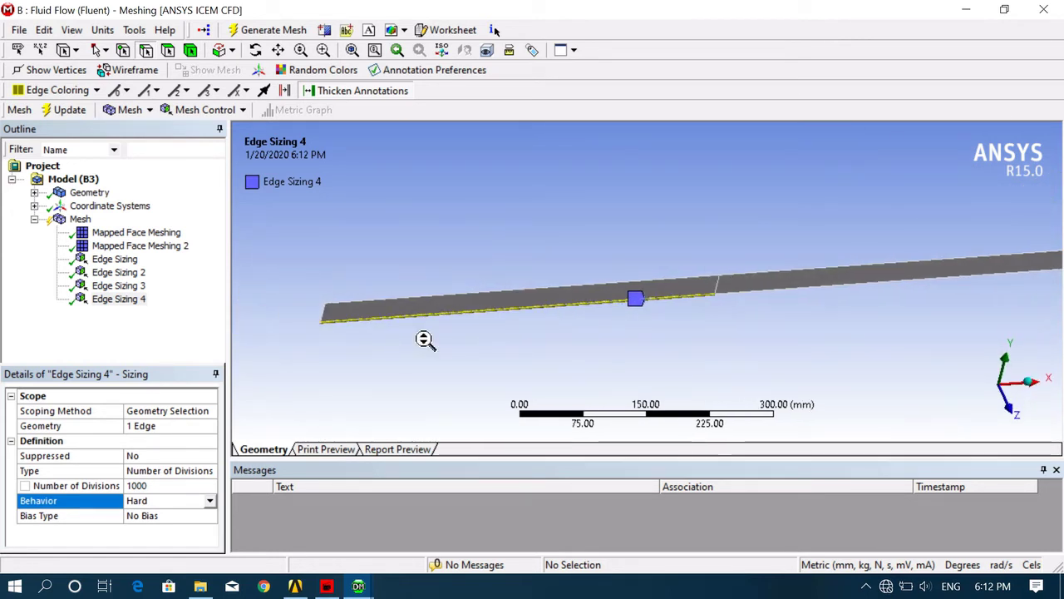
left_click(323, 315)
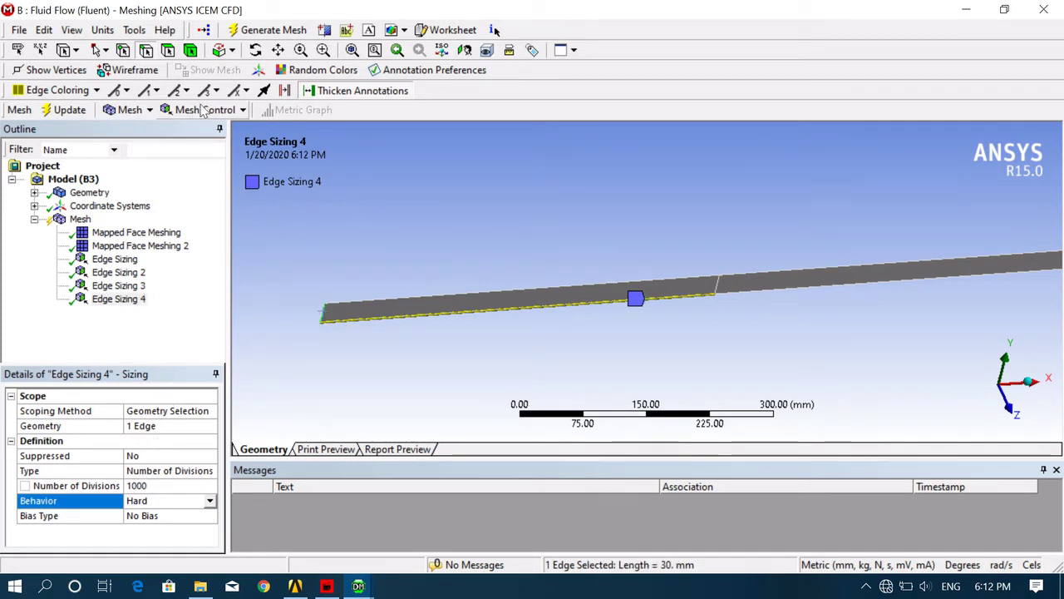
left_click(204, 110)
left_click(189, 167)
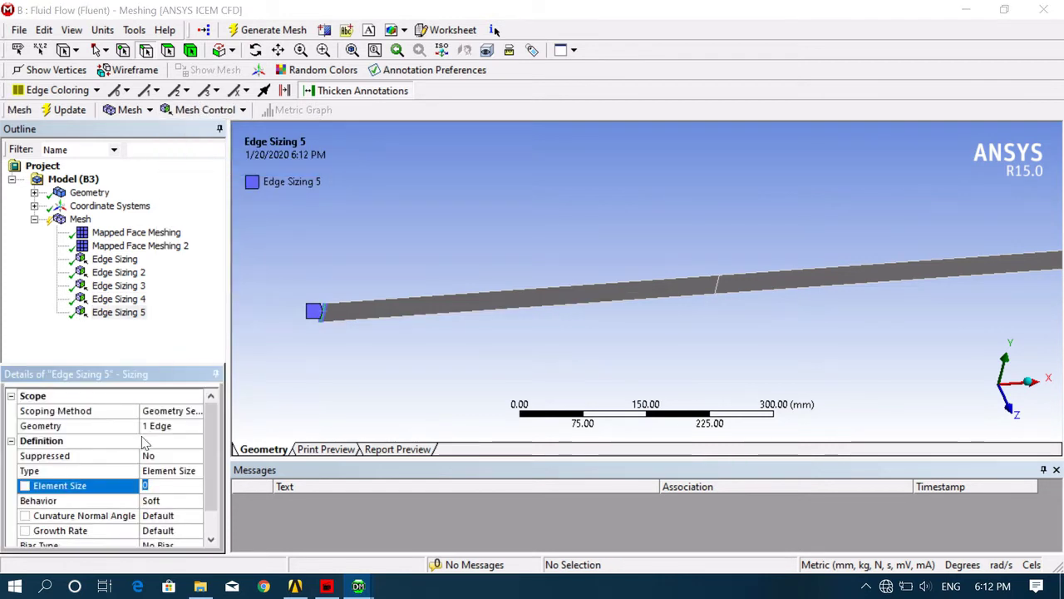
- Define the left-end edge sizing by Number of Divisions, with 60 divisions
left_click(183, 471)
left_click(196, 470)
left_click(179, 494)
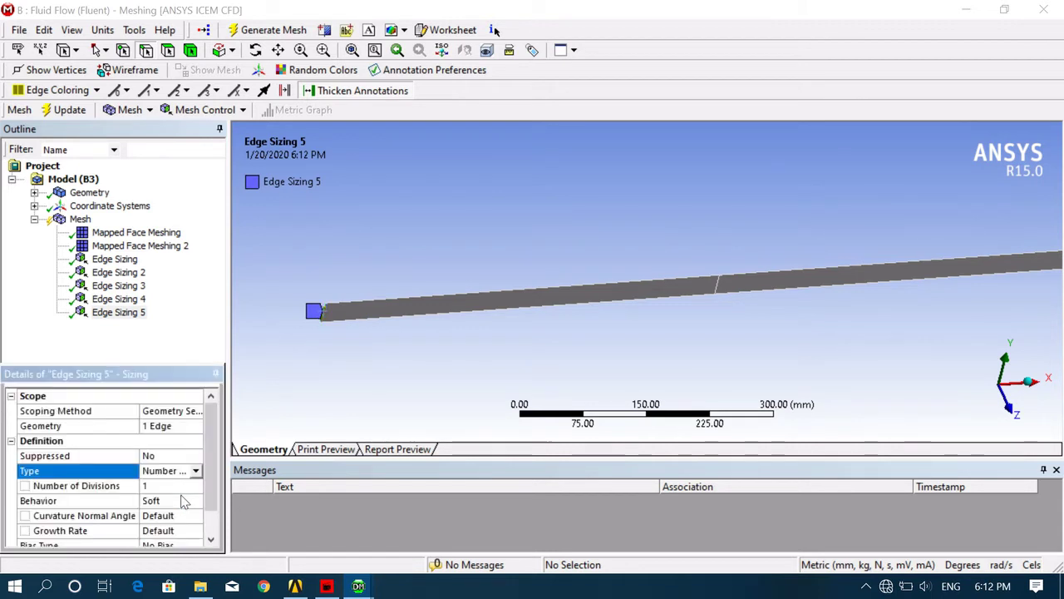
left_click(161, 485)
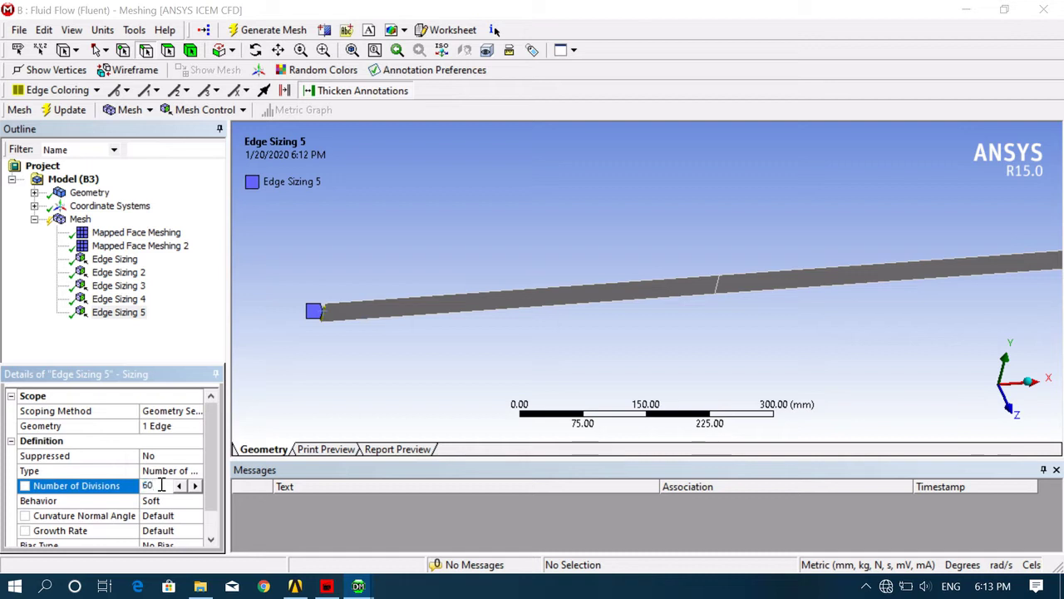
key("Return")
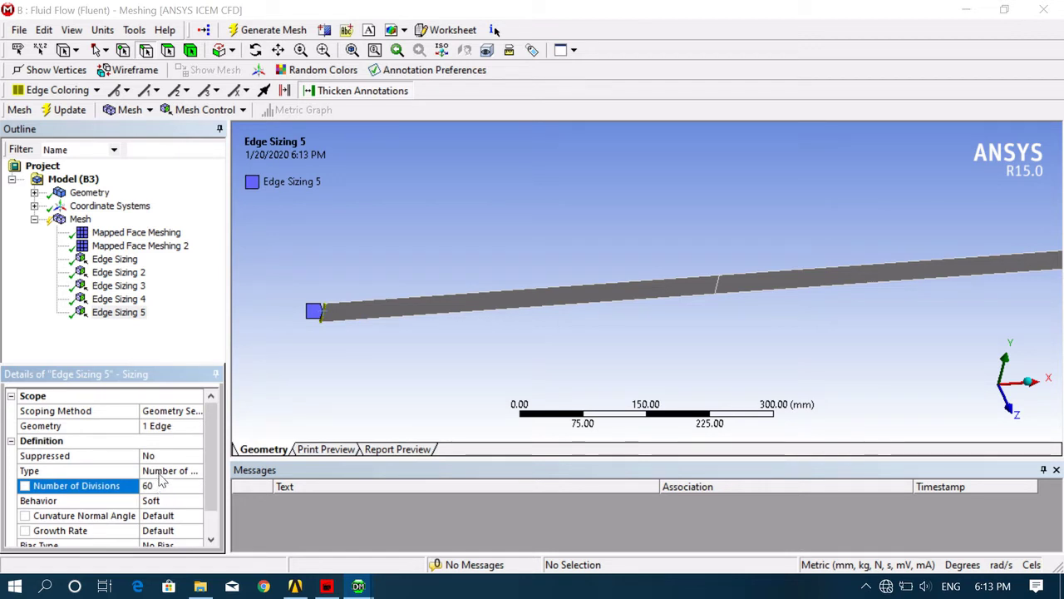
- Add a sixth Sizing control on the short vertical edge at the surface's right end
middle_click_drag(494, 321, 268, 324, "ctrl")
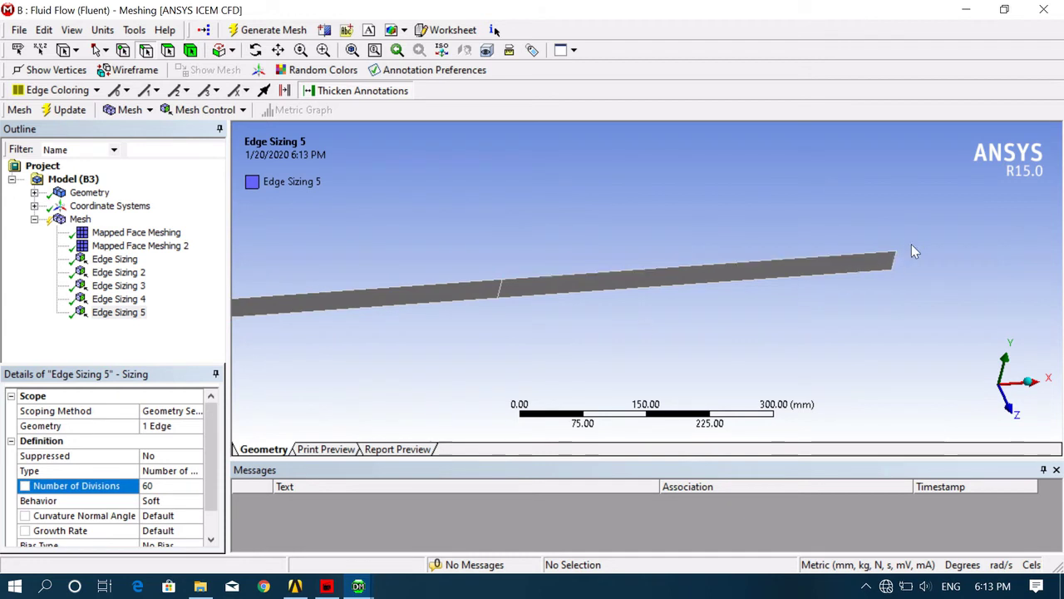
left_click(896, 263)
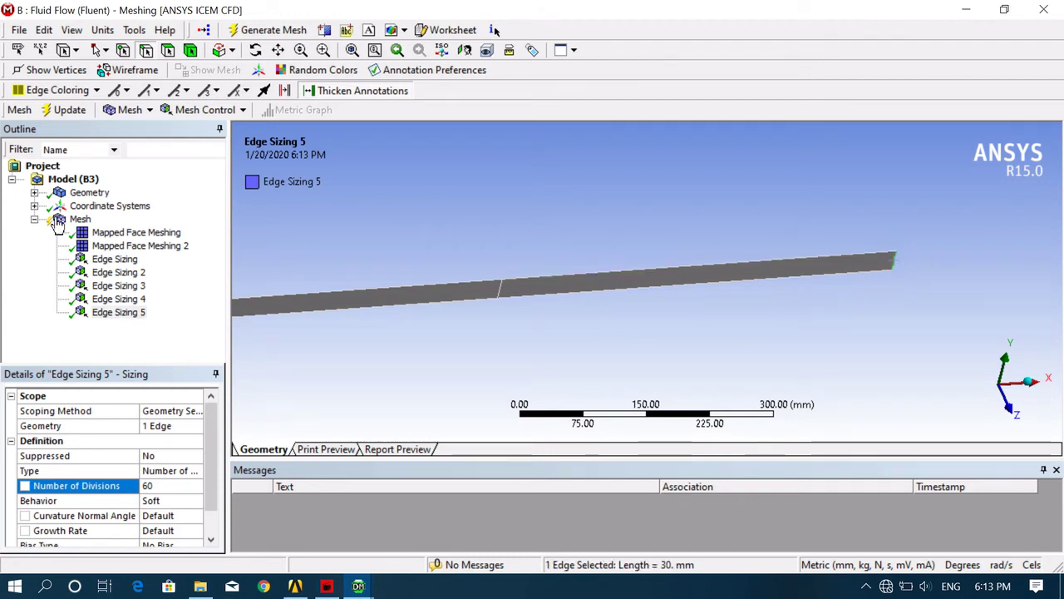
left_click(205, 110)
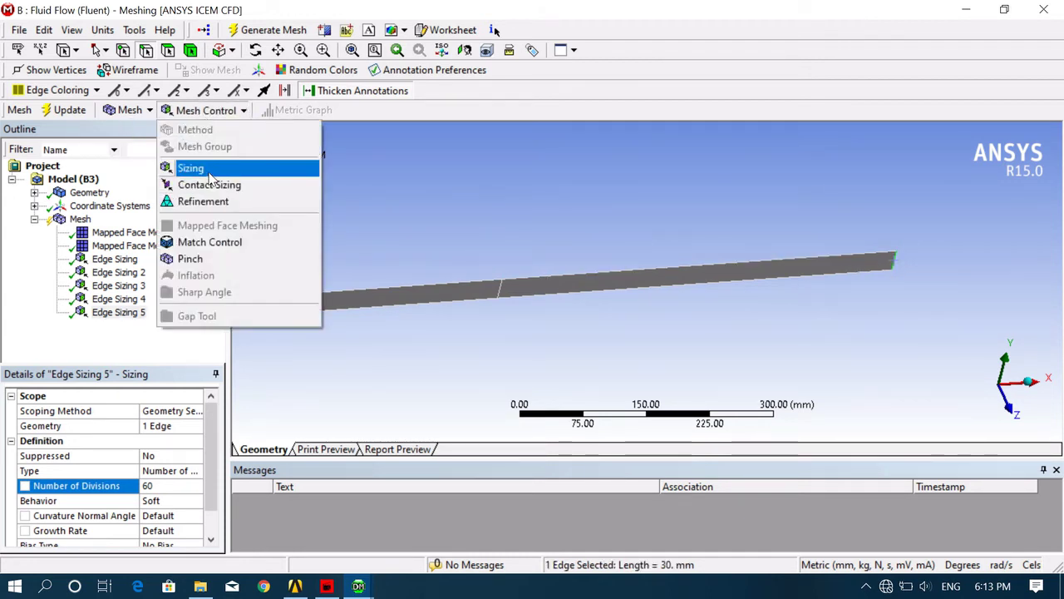
left_click(208, 166)
- Define the right-end edge sizing by Number of Divisions, with 60 divisions and Hard behavior
left_click(190, 474)
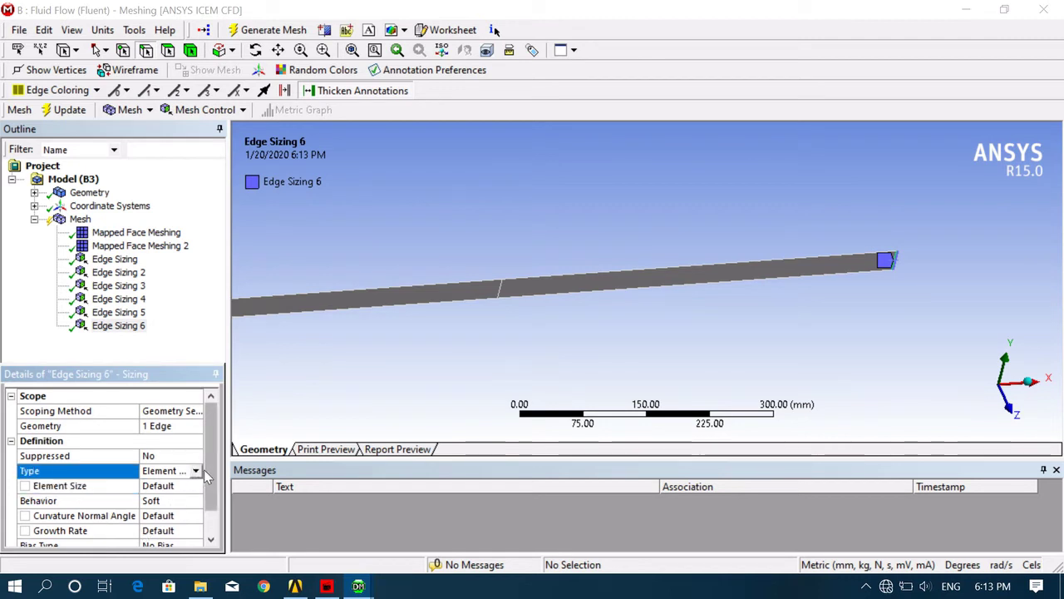
left_click(198, 473)
left_click(170, 495)
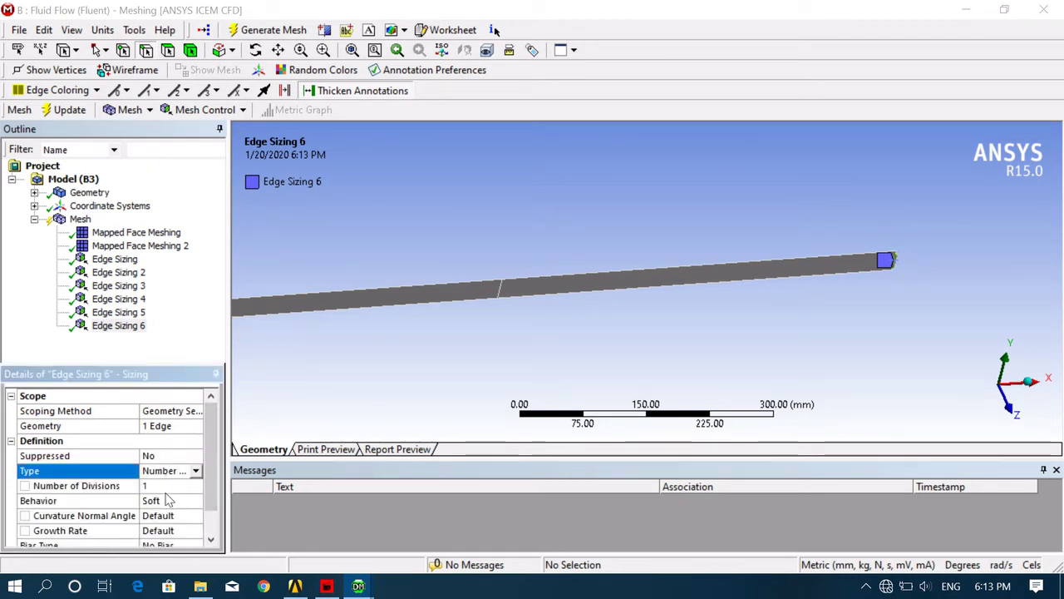
left_click(176, 489)
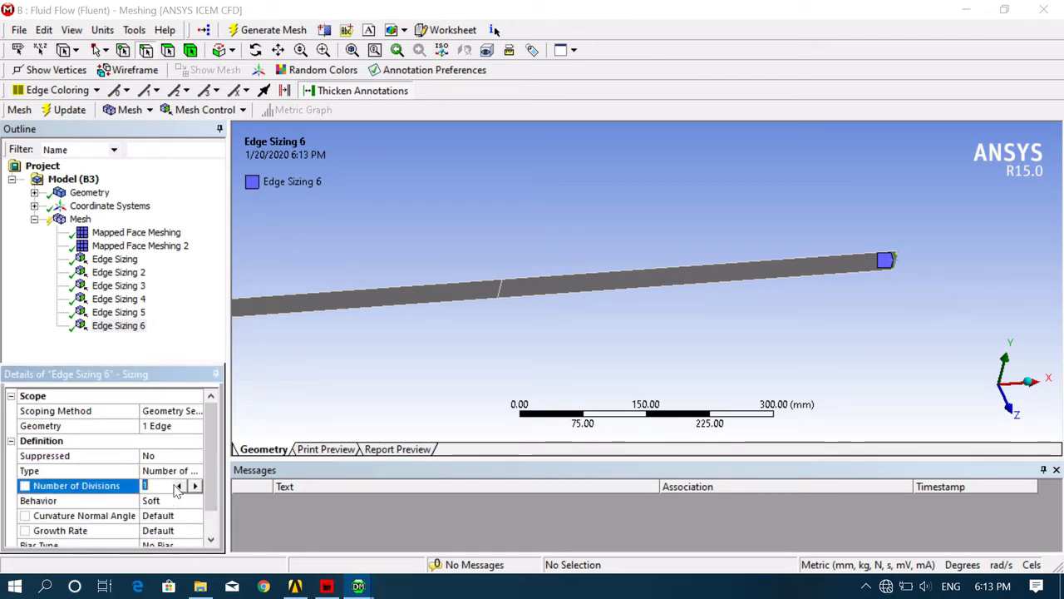
type("60")
key("Return")
left_click(188, 503)
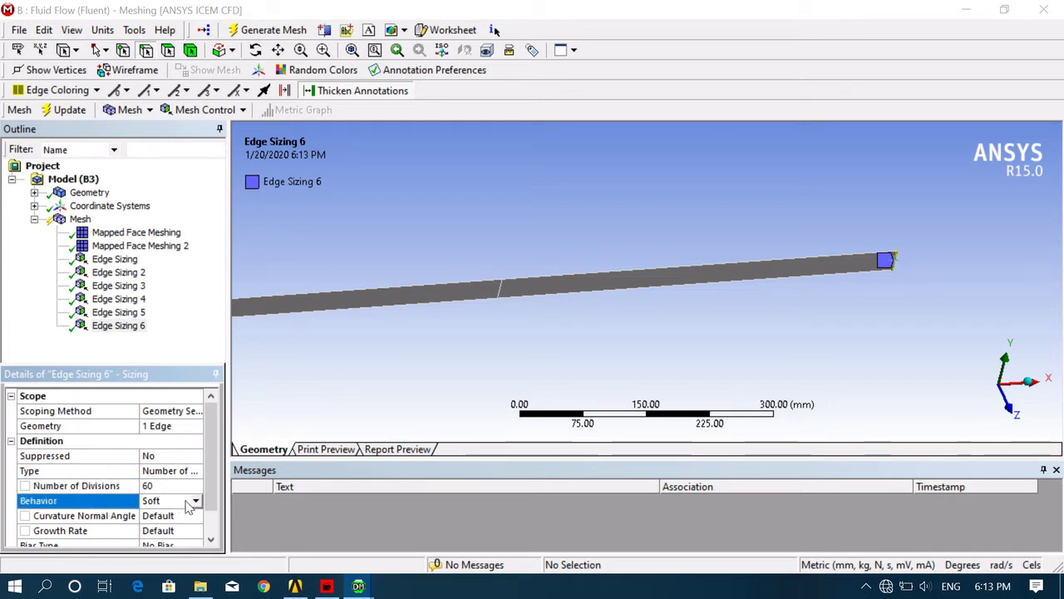
left_click(195, 501)
left_click(181, 530)
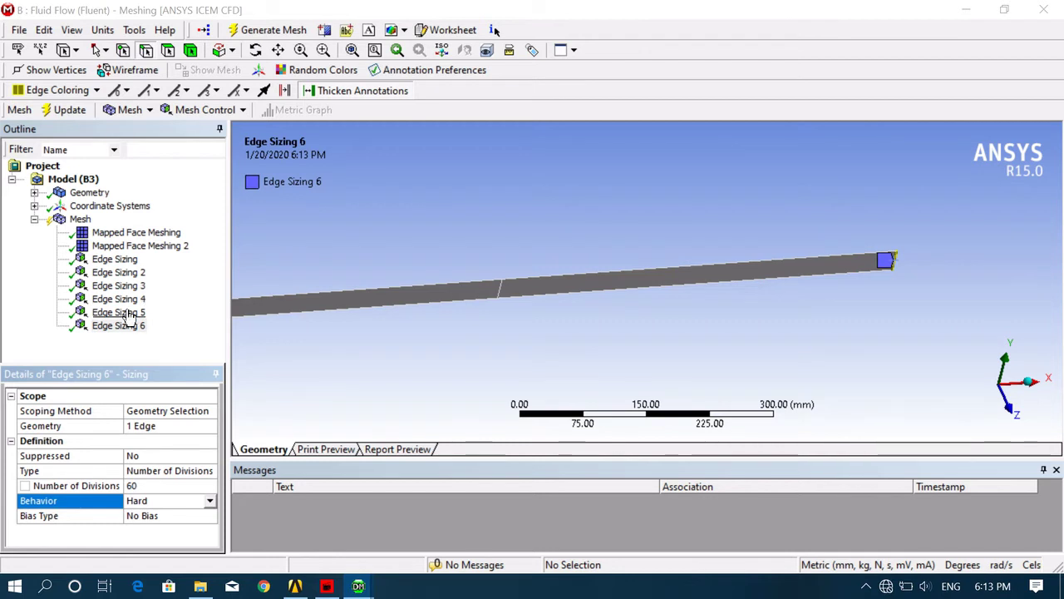
- Set the behavior of the left-end edge sizing, Edge Sizing 5, to Hard
left_click(125, 312)
left_click(195, 502)
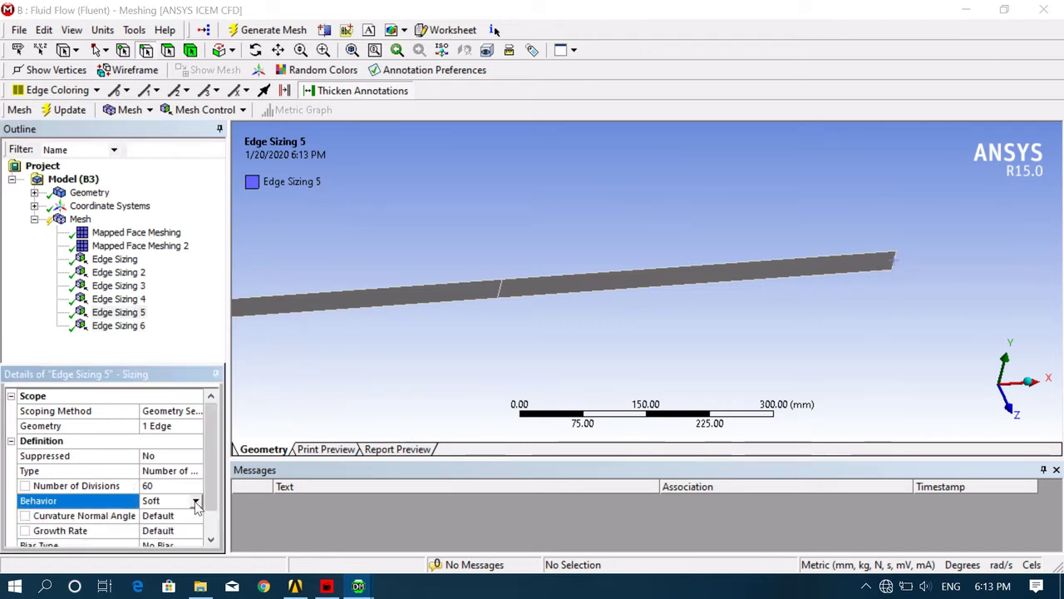
left_click(166, 528)
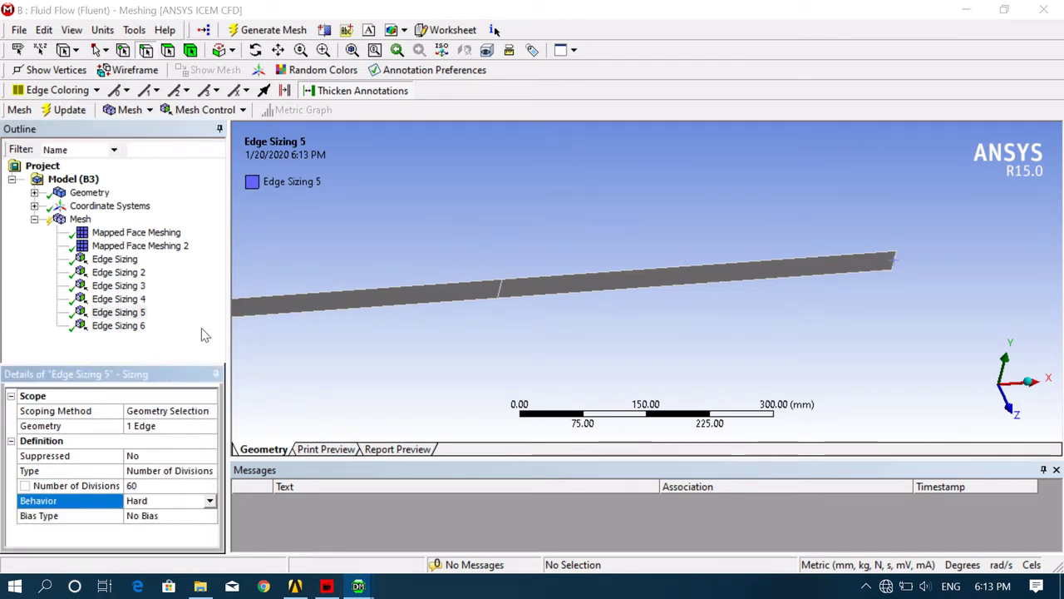
left_click(75, 220)
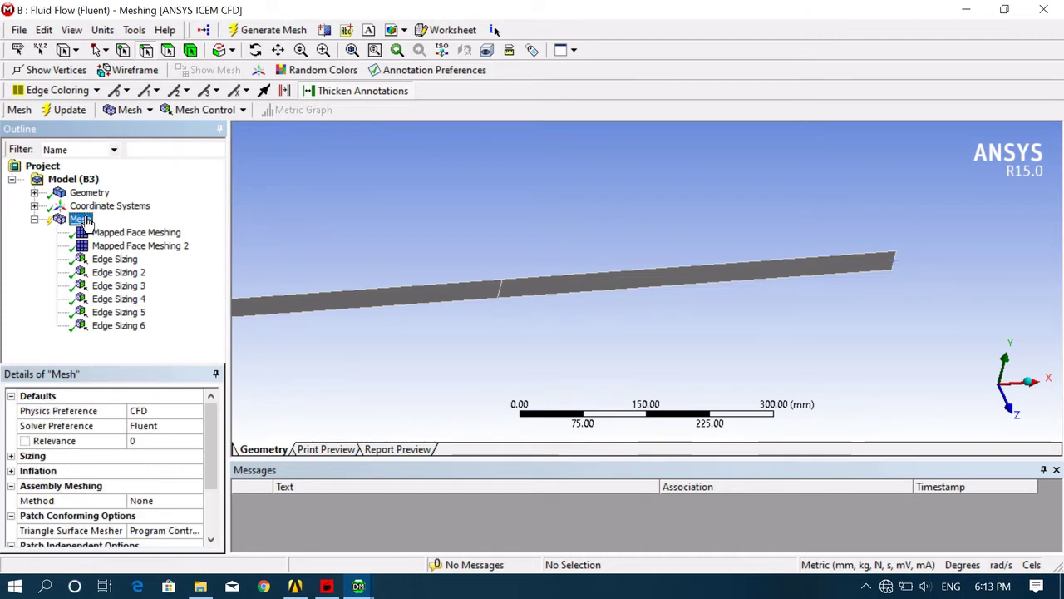
left_click(351, 50)
mouse_move(565, 281)
middle_mouse_down()
mouse_move(632, 276)
mouse_move(506, 263)
mouse_move(517, 277)
middle_mouse_up()
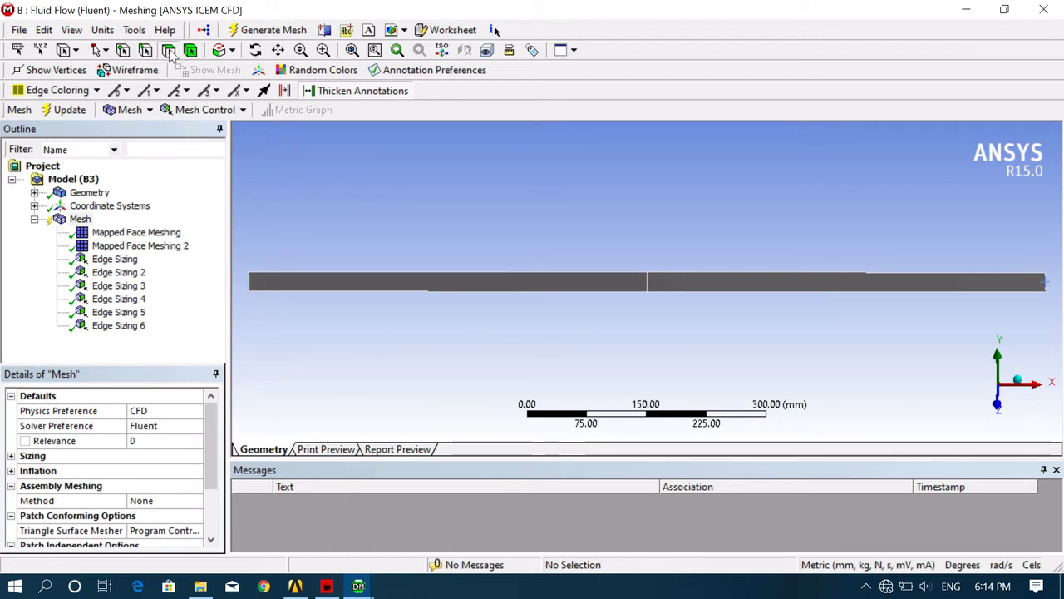
left_click(169, 51)
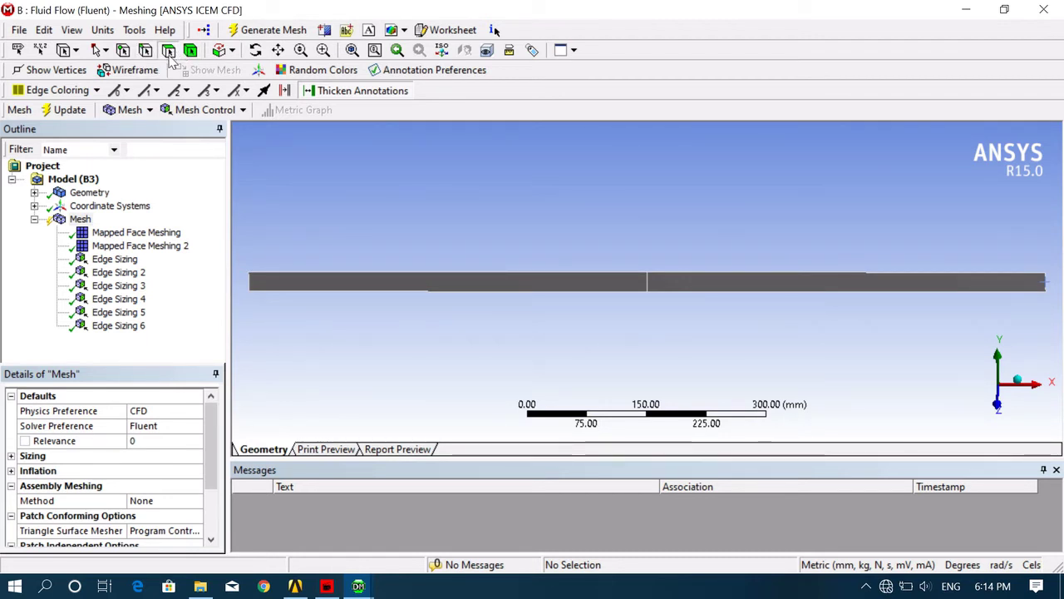
left_click(414, 284)
right_click(455, 281)
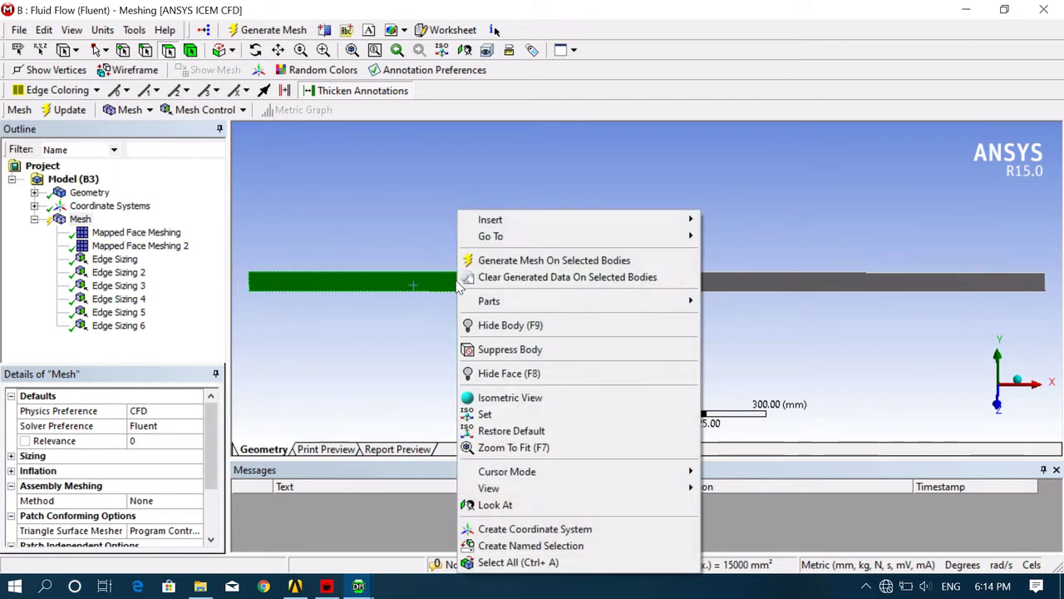
left_click(526, 546)
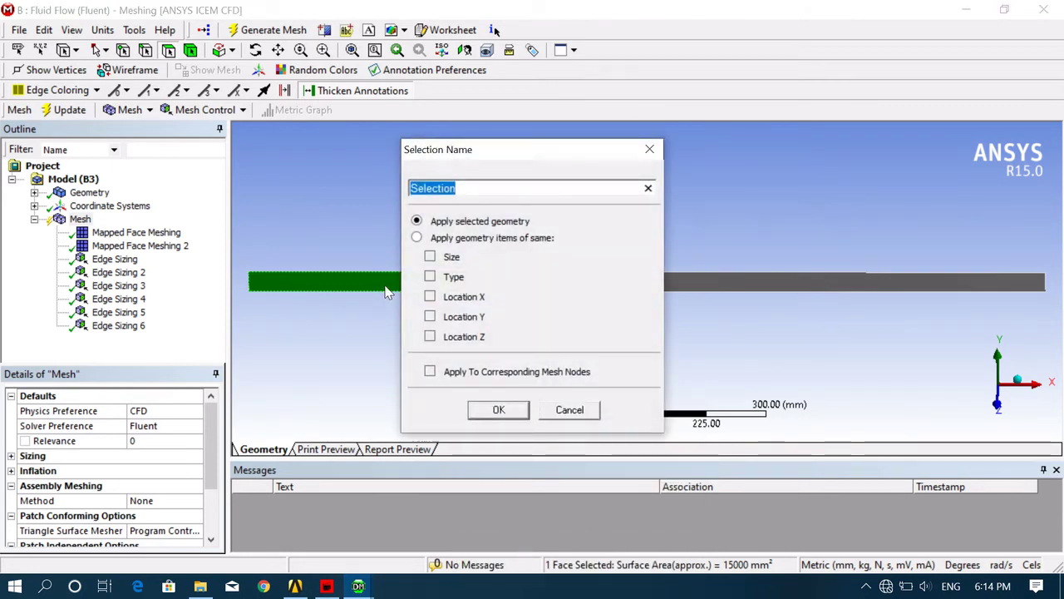
left_click(570, 410)
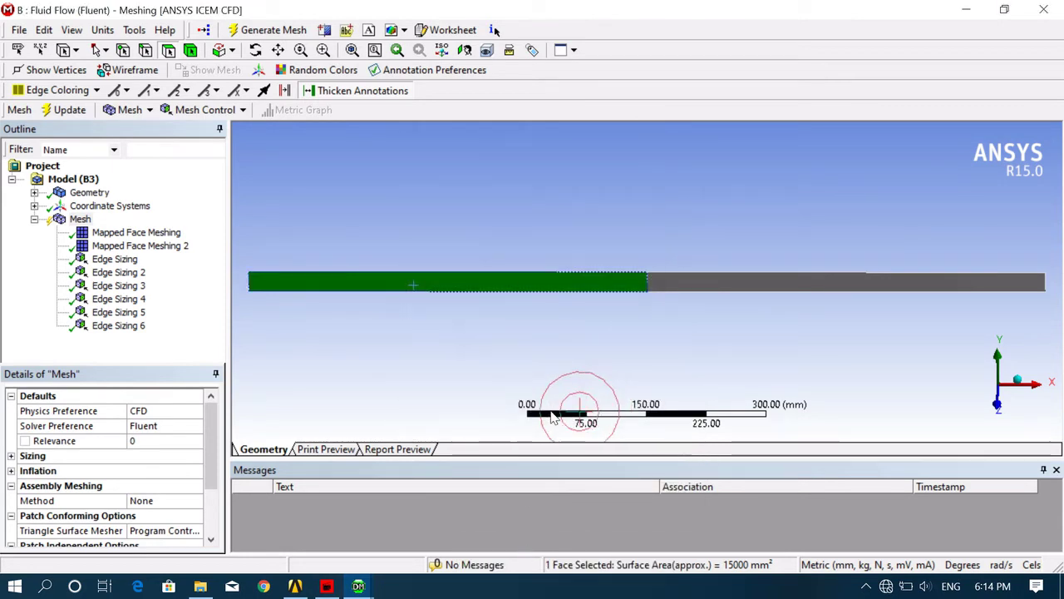
left_click(470, 366)
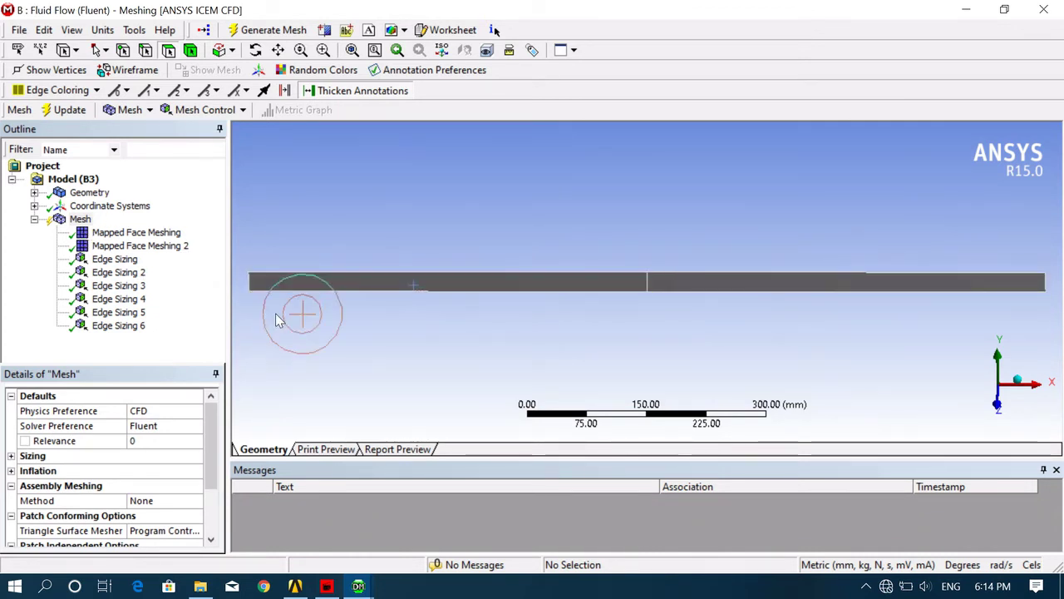
- Create a named selection called wall from the six outer boundary edges of the surface, excluding the middle dividing edge
left_click(146, 51)
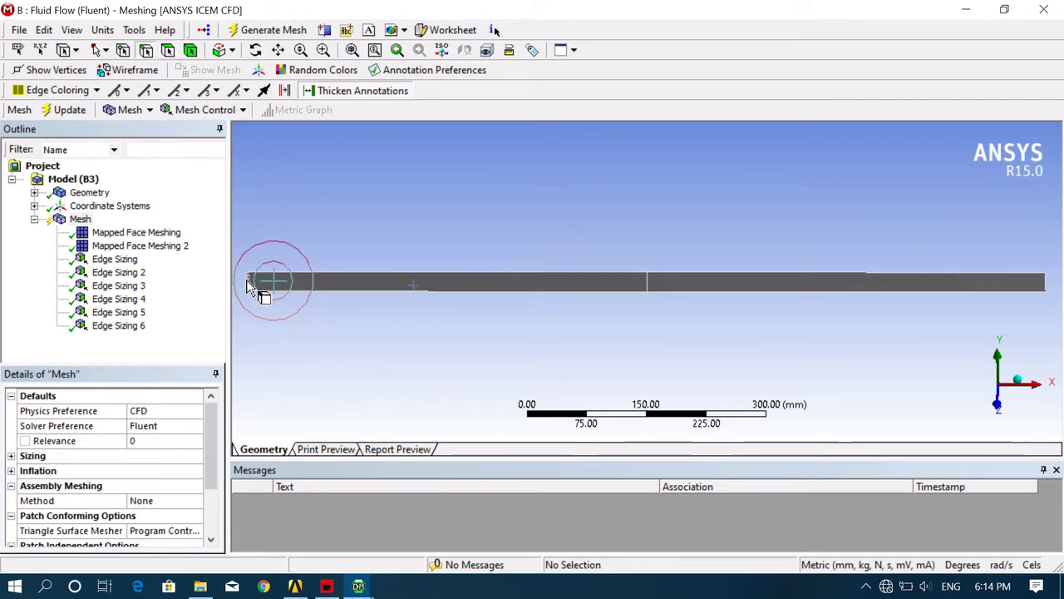
left_click(248, 283)
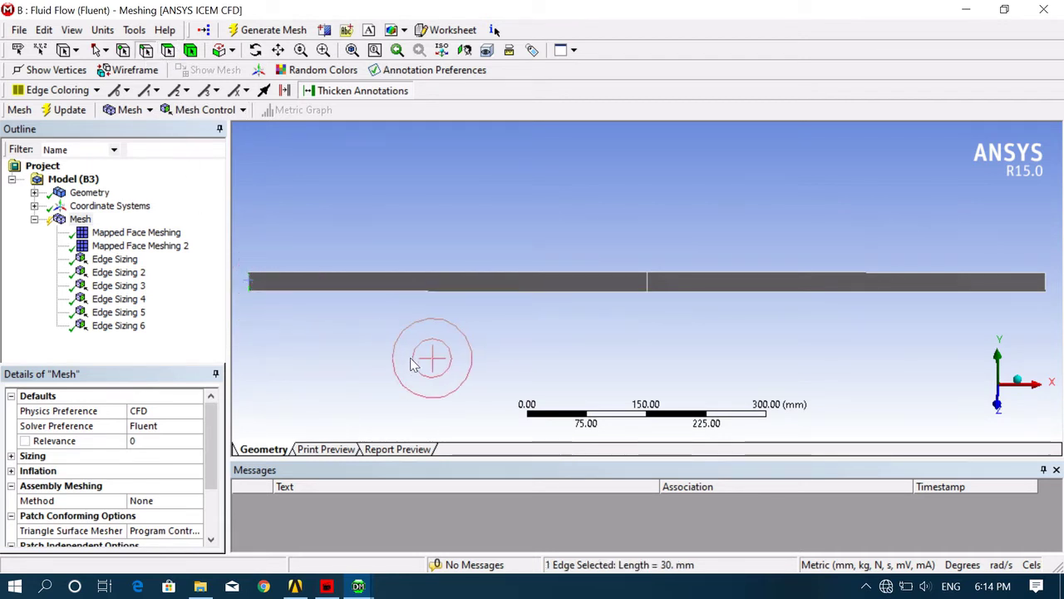
left_click(470, 284, "ctrl")
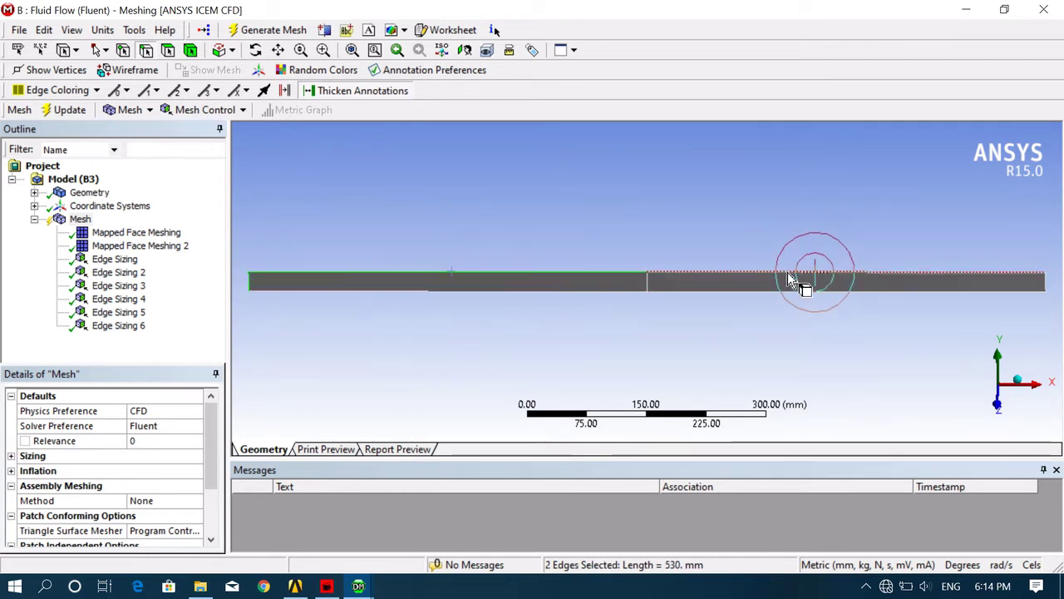
left_click(815, 287, "ctrl")
left_click(1044, 283, "ctrl")
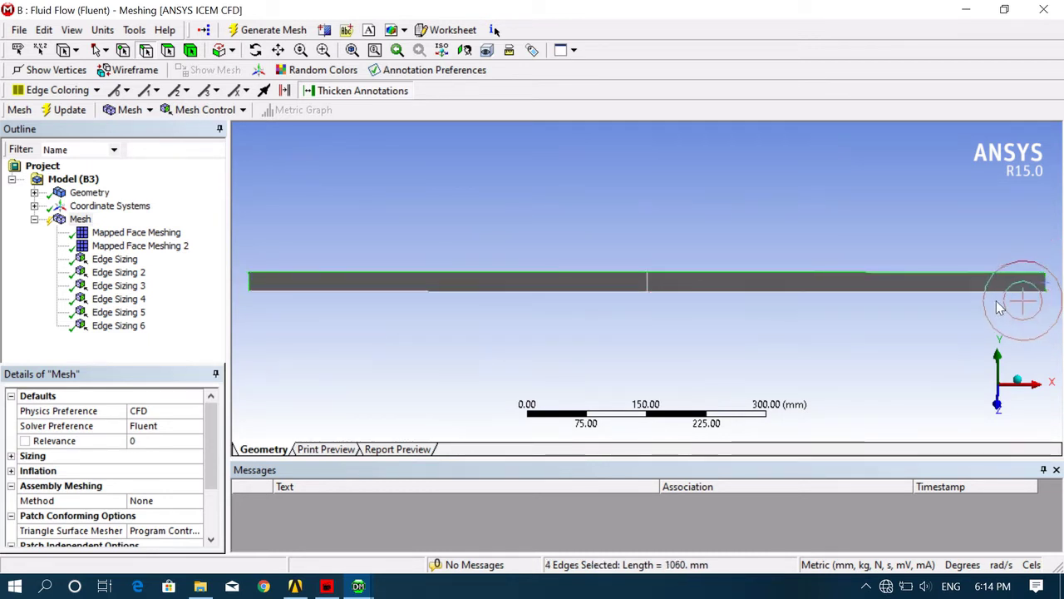
left_click(999, 292, "ctrl")
left_click(553, 291, "ctrl")
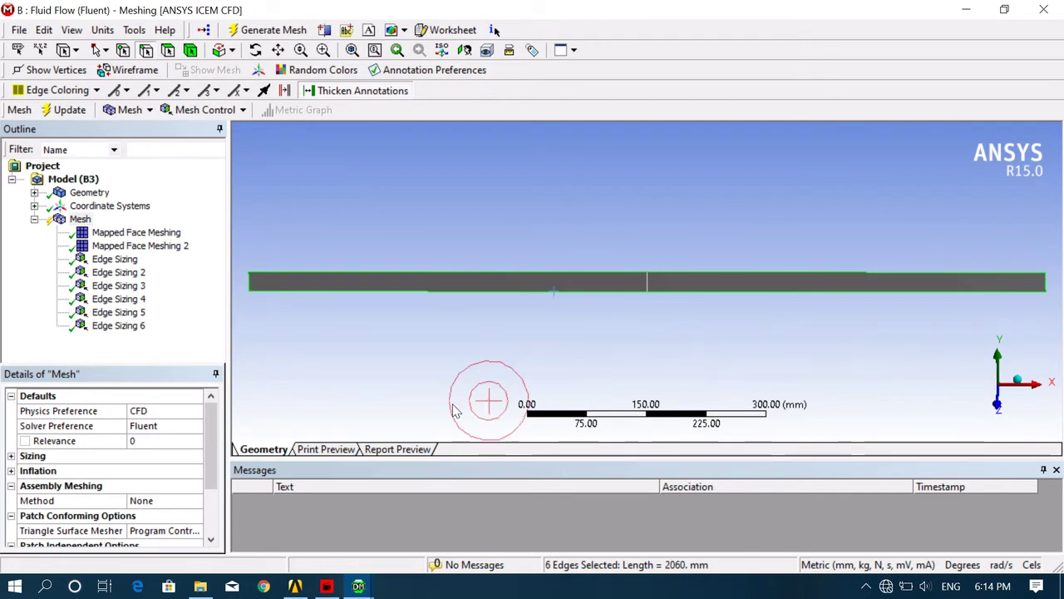
right_click(331, 272)
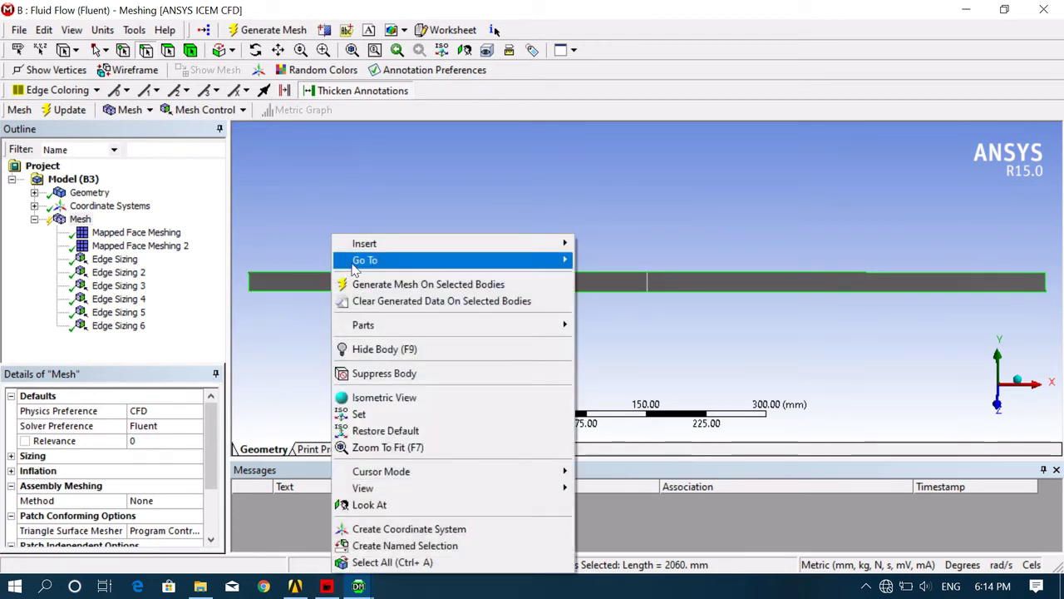
left_click(382, 545)
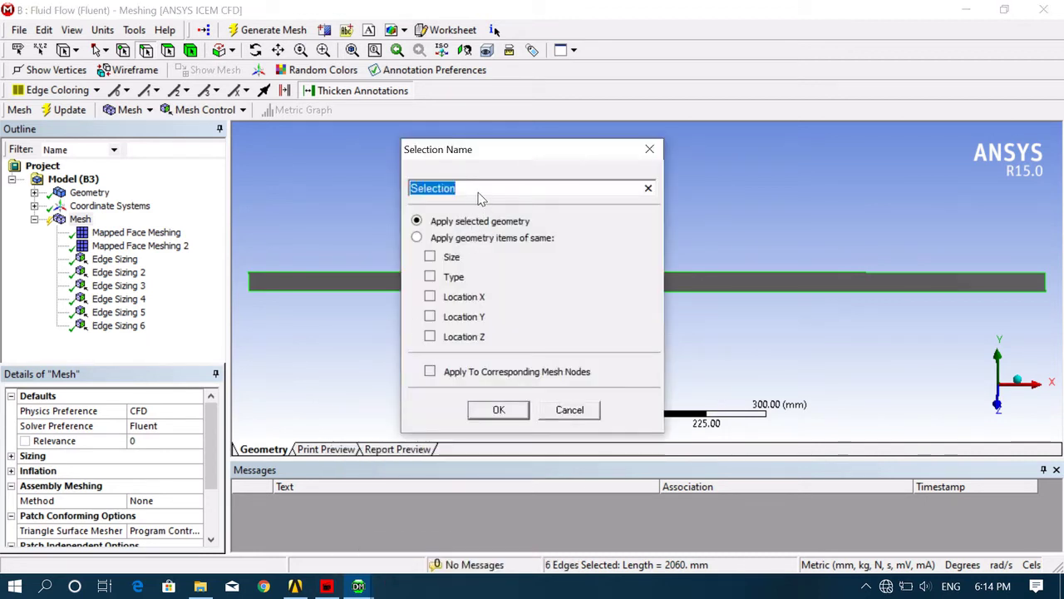
type("wall")
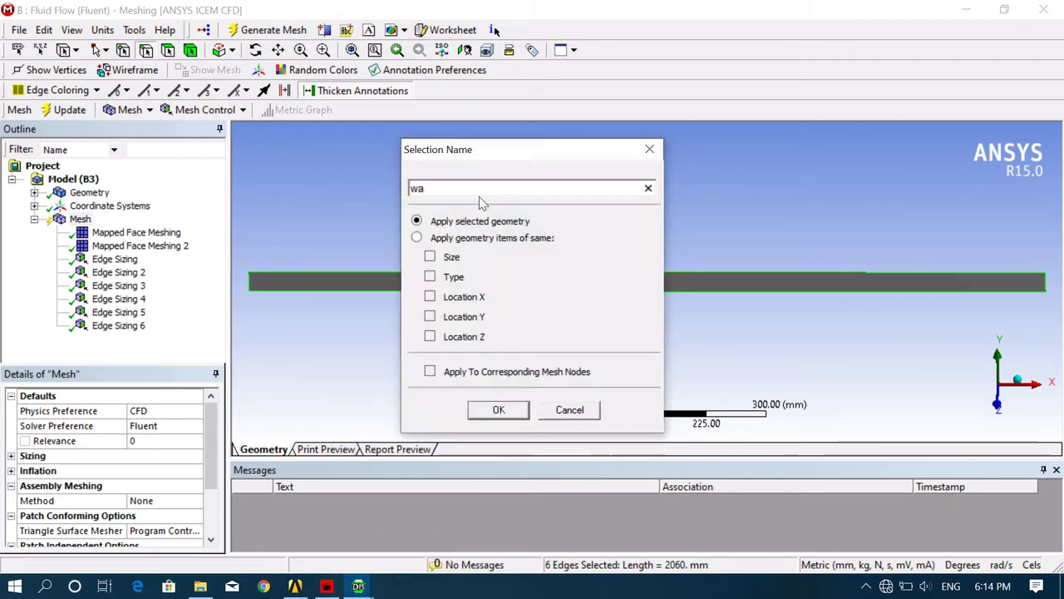
left_click(499, 409)
- Collapse the mesh controls in the outline and display the edges scoped to the wall named selection
left_click(88, 339)
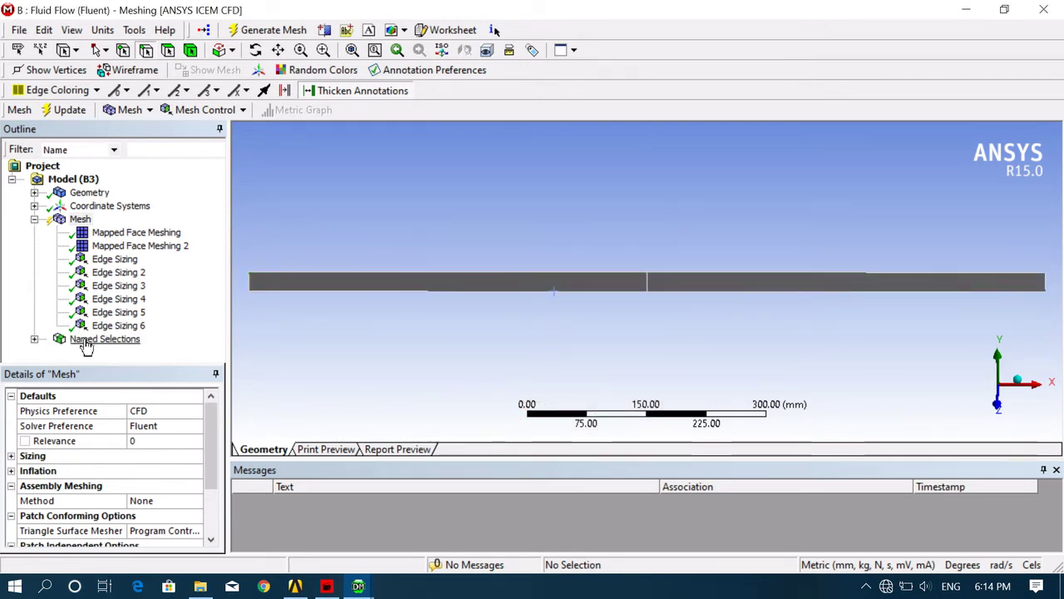
left_click(34, 340)
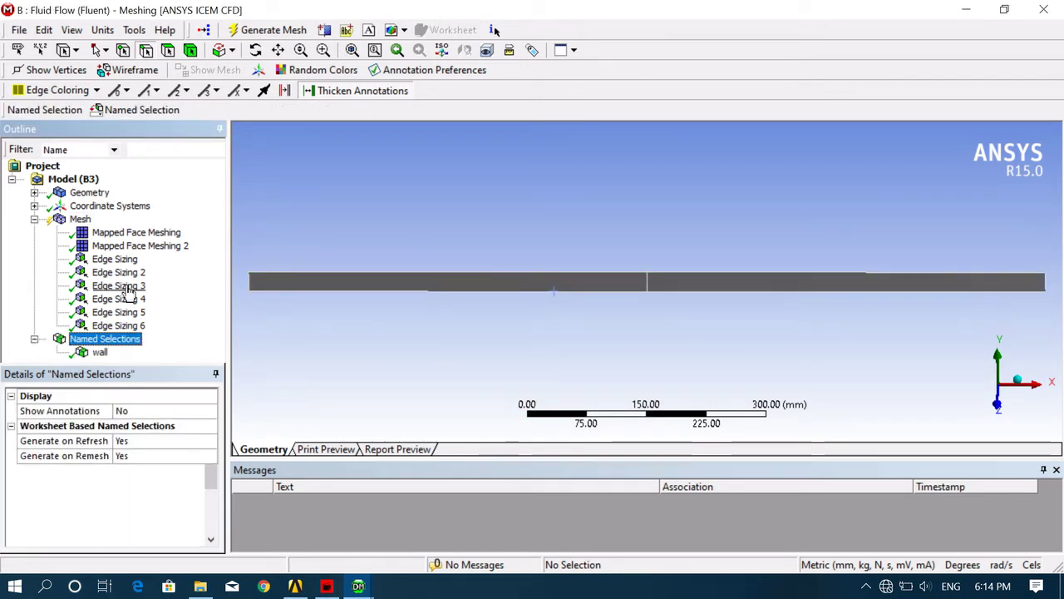
left_click(34, 219)
left_click(99, 246)
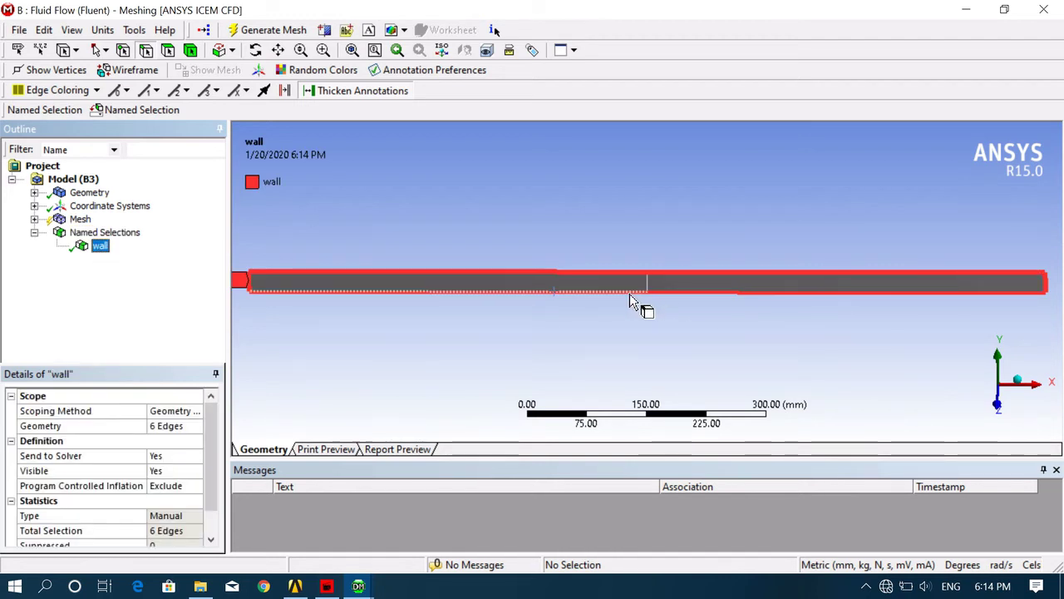
- Create a named selection called diaphragm from the vertical edge dividing the two faces and display its scope
scroll(630, 301, "up", 3)
scroll(630, 303, "up", 1)
scroll(629, 302, "up", 1)
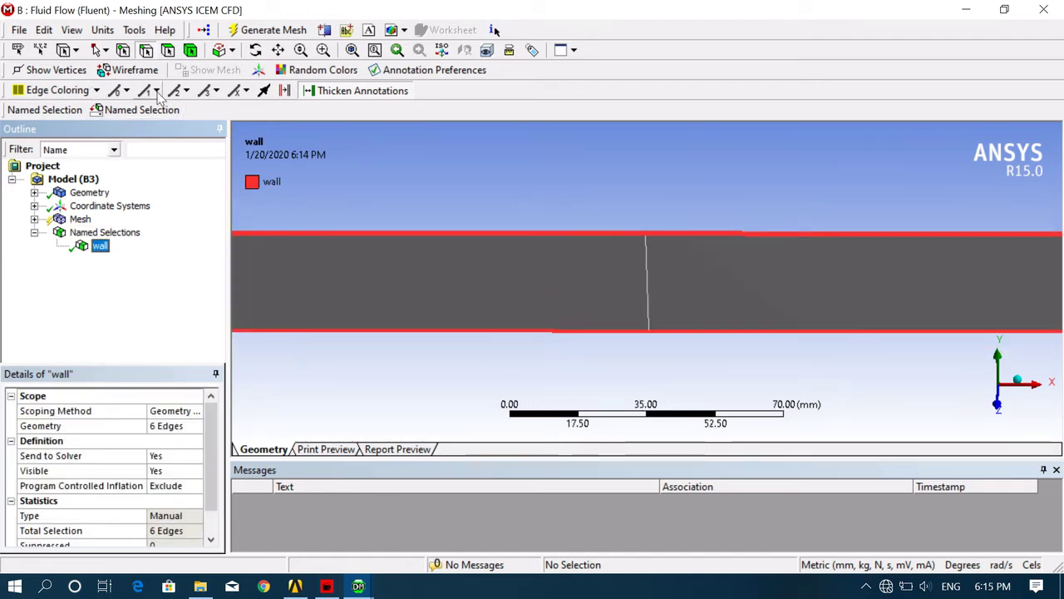
left_click(647, 266)
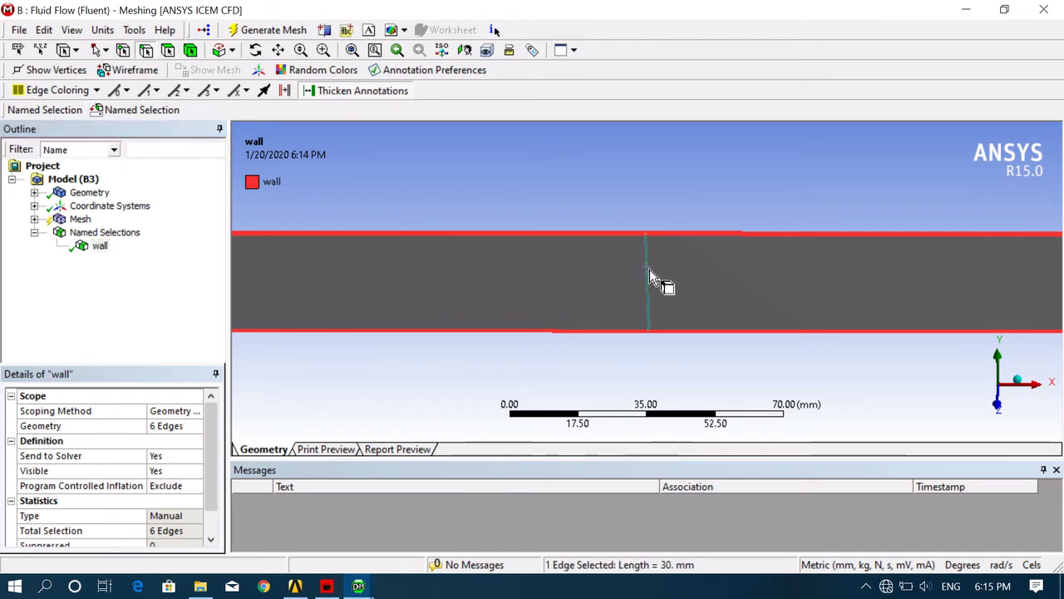
right_click(646, 262)
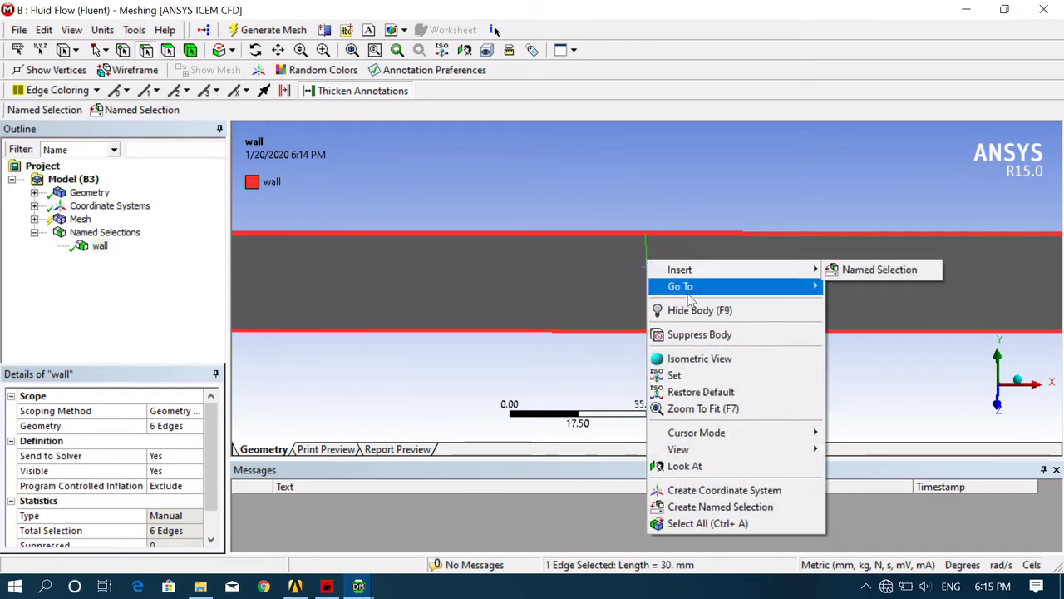
left_click(715, 506)
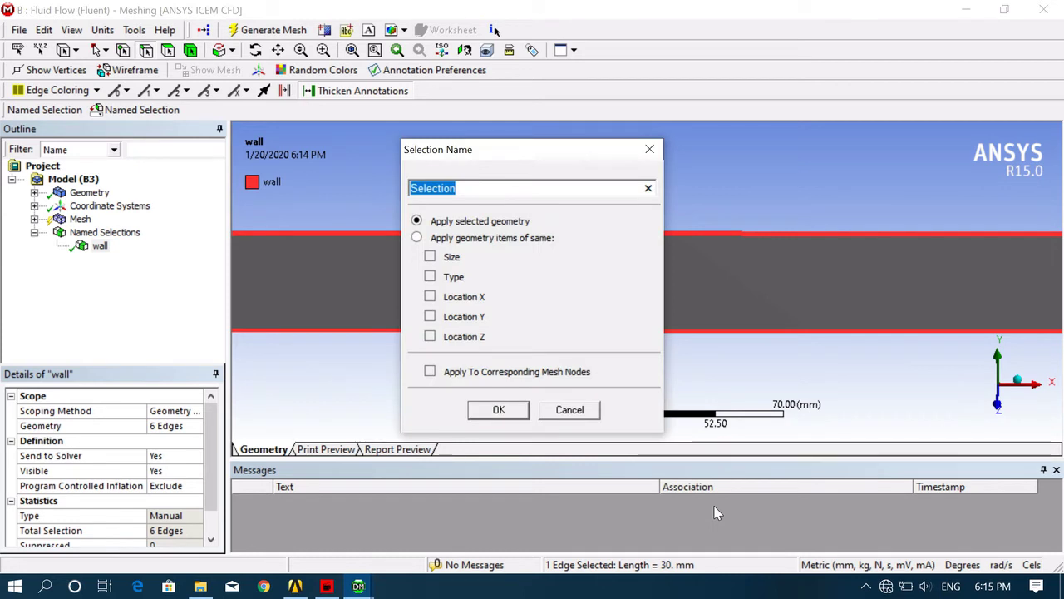
type("diaphragm")
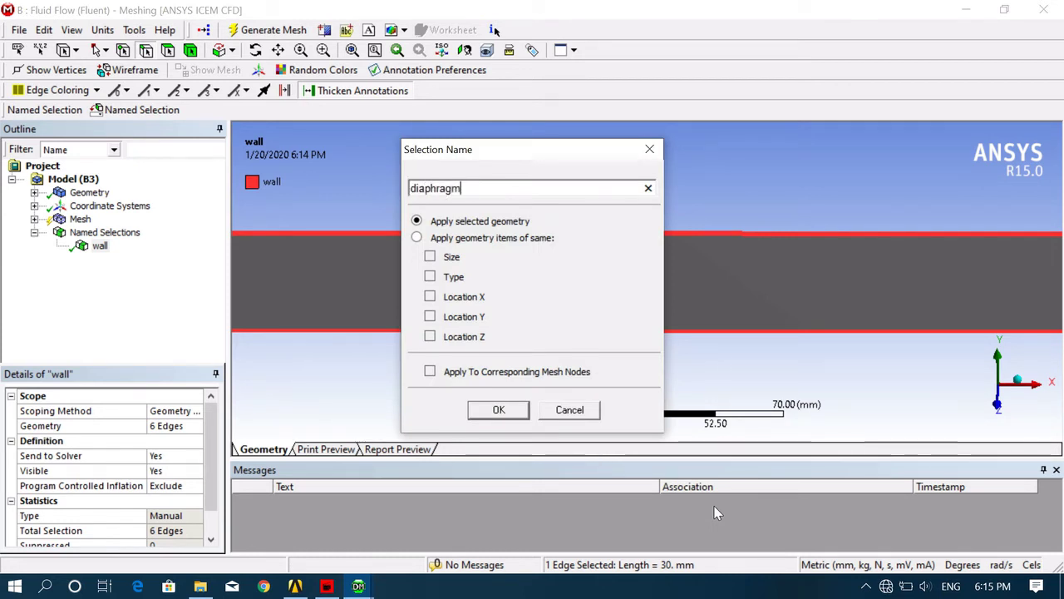
left_click(500, 410)
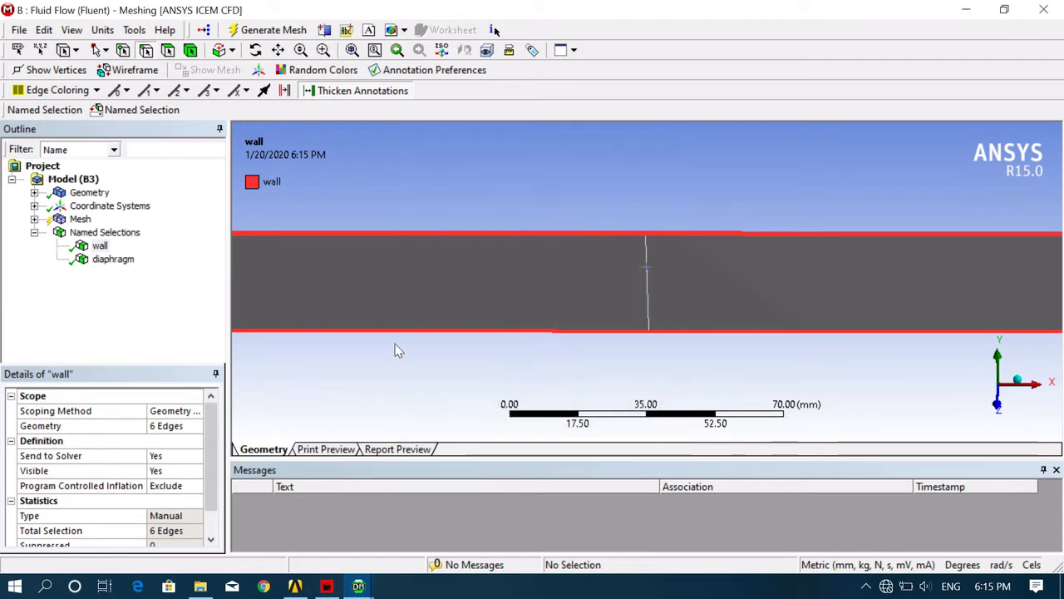
left_click(115, 261)
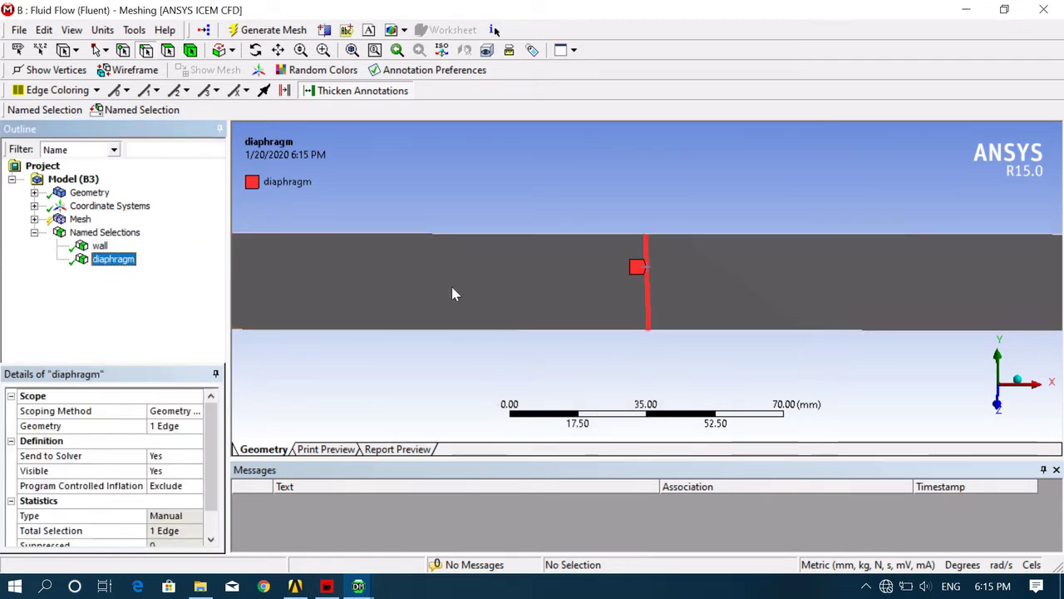
- Create a named selection called driver from the face on the left side of the diaphragm edge
left_click(421, 275)
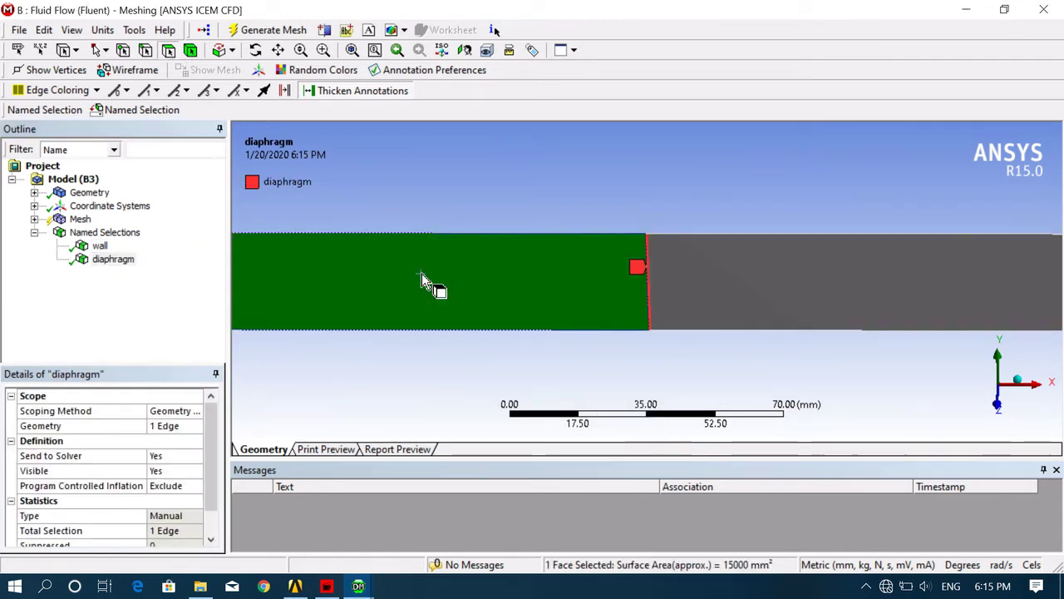
right_click(422, 274)
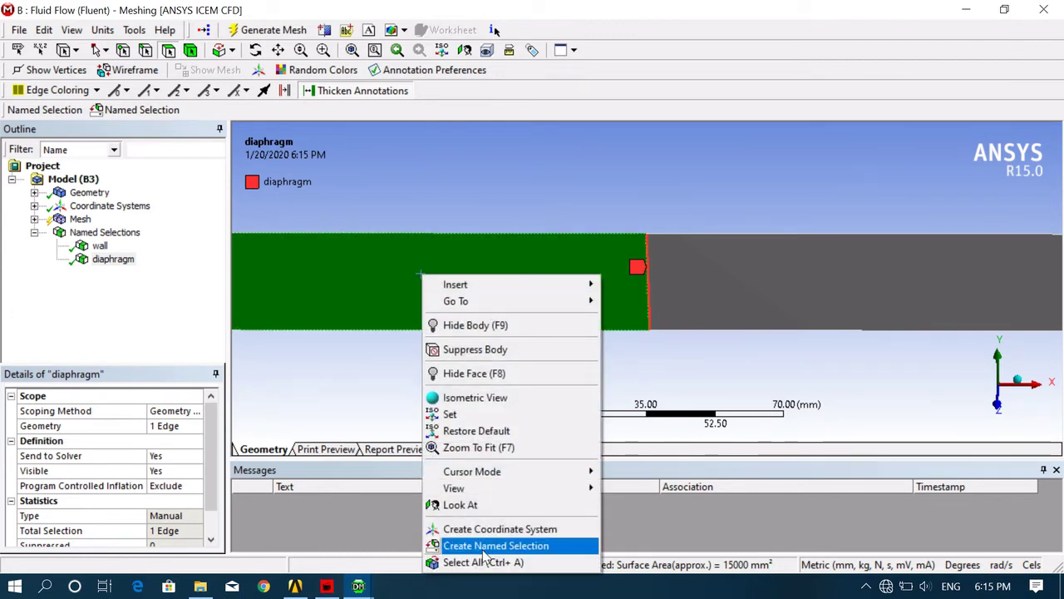
left_click(486, 546)
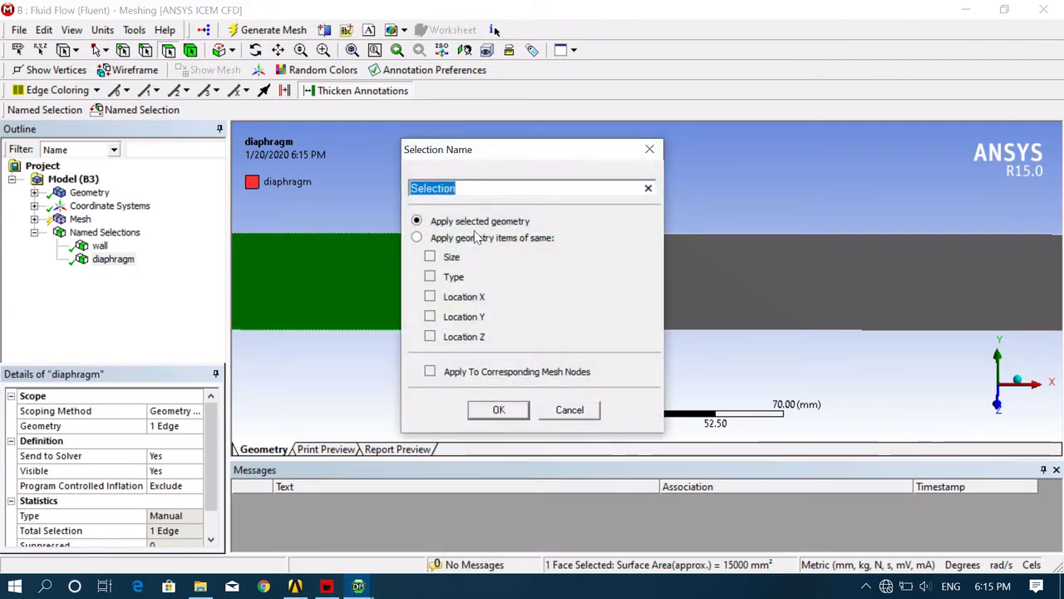
type("driver")
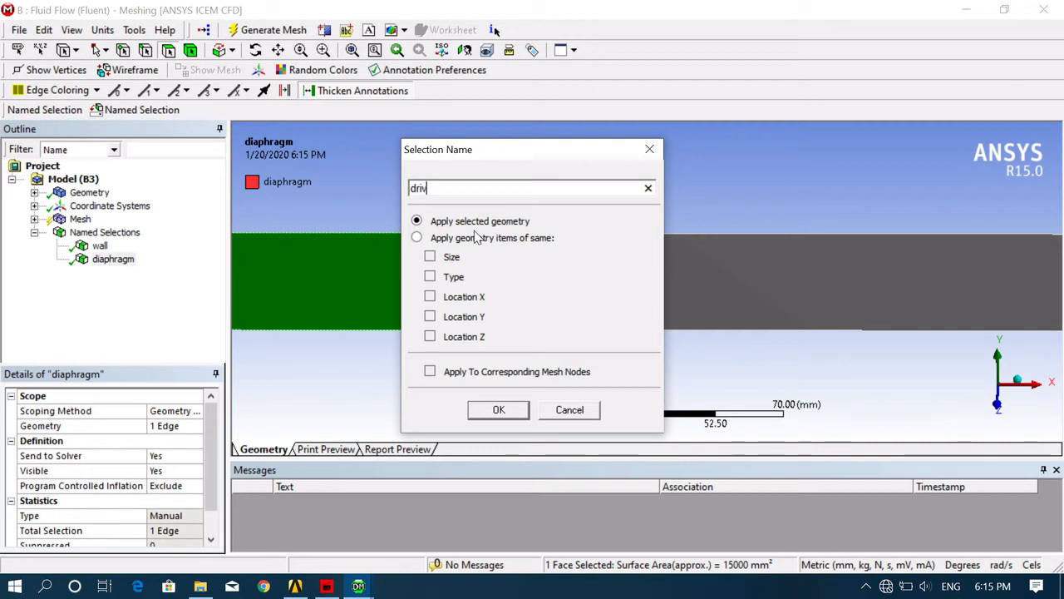
left_click(491, 415)
- Create a named selection called driven from the face on the right side of the diaphragm edge
left_click(808, 285)
right_click(803, 280)
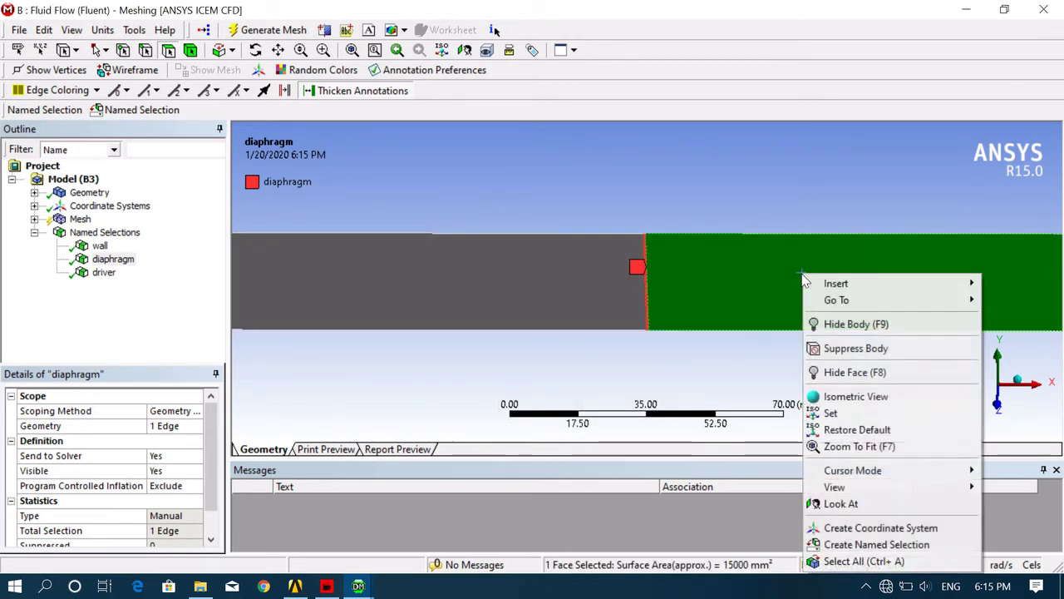
left_click(852, 545)
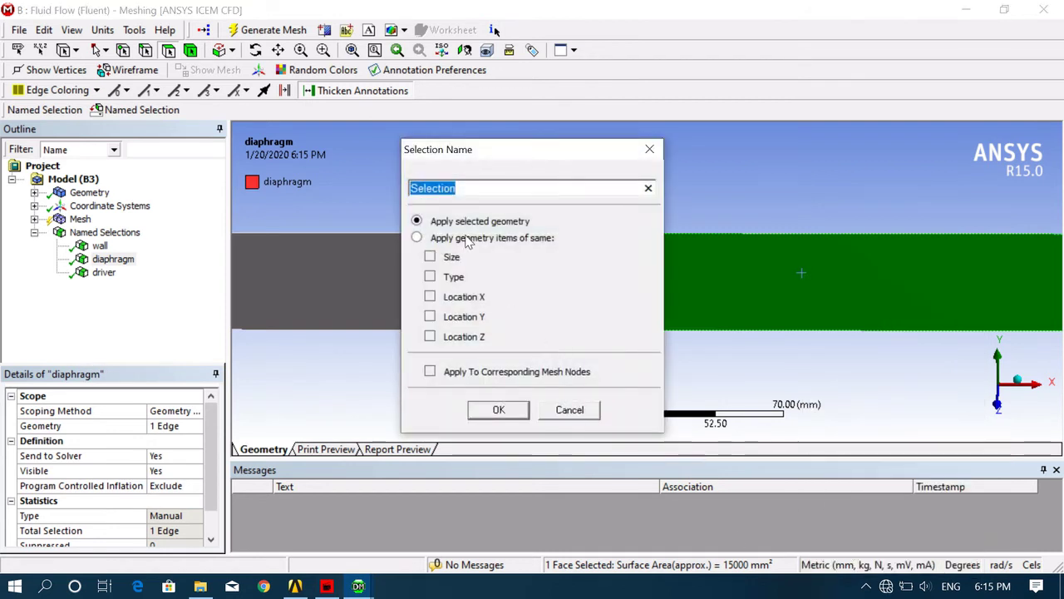
type("dri")
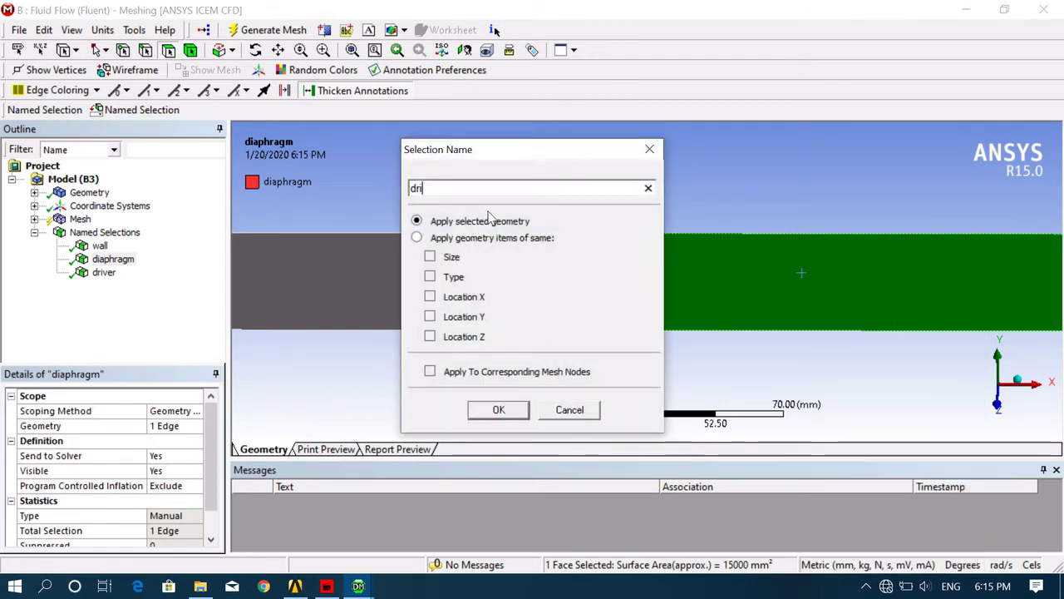
type("ven")
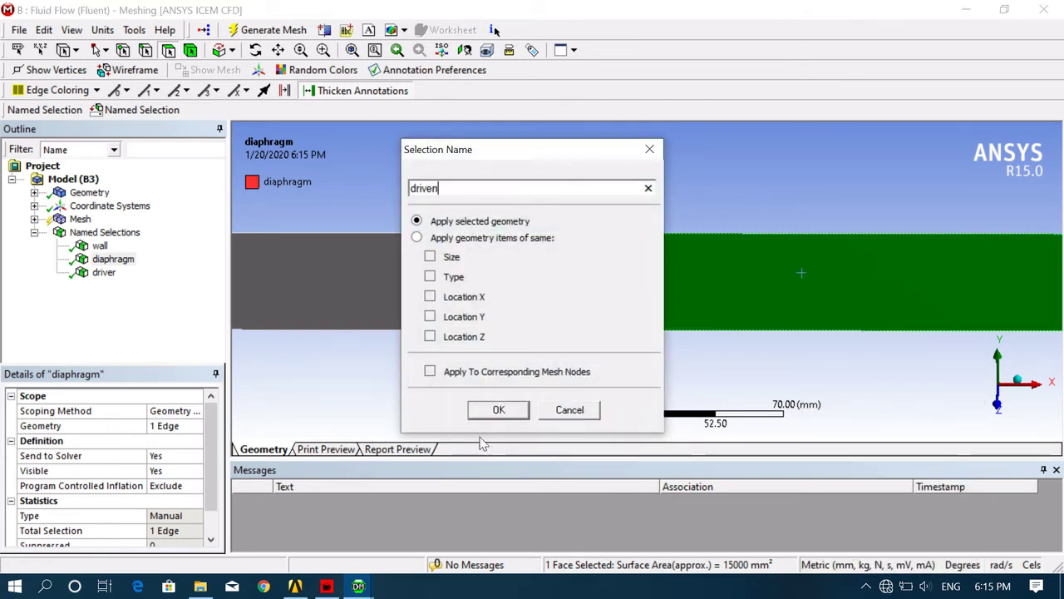
left_click(499, 410)
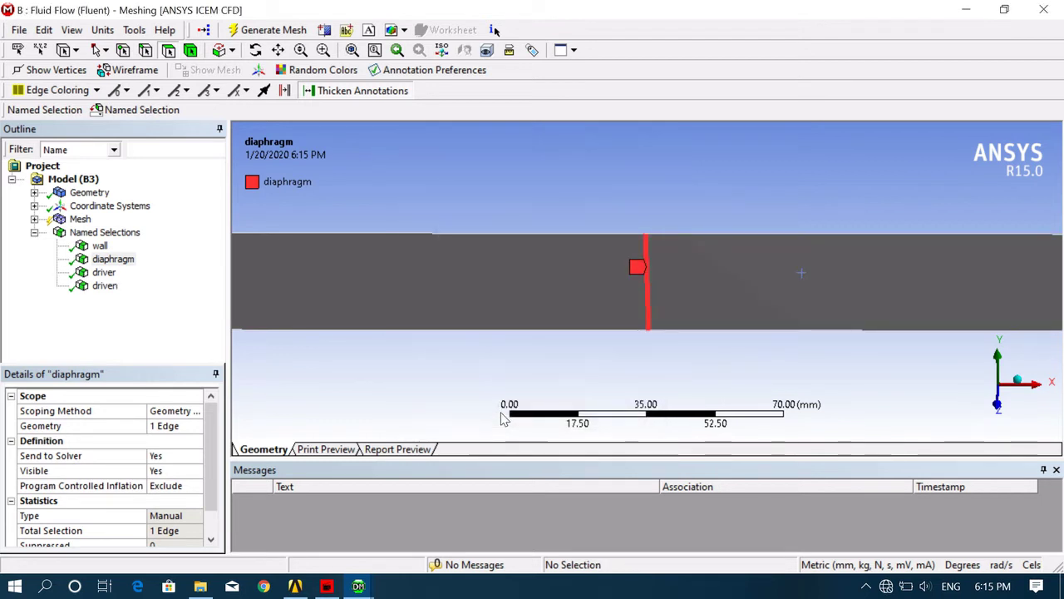
- Generate the mesh for the whole surface body and inspect its elements up close
left_click(60, 220)
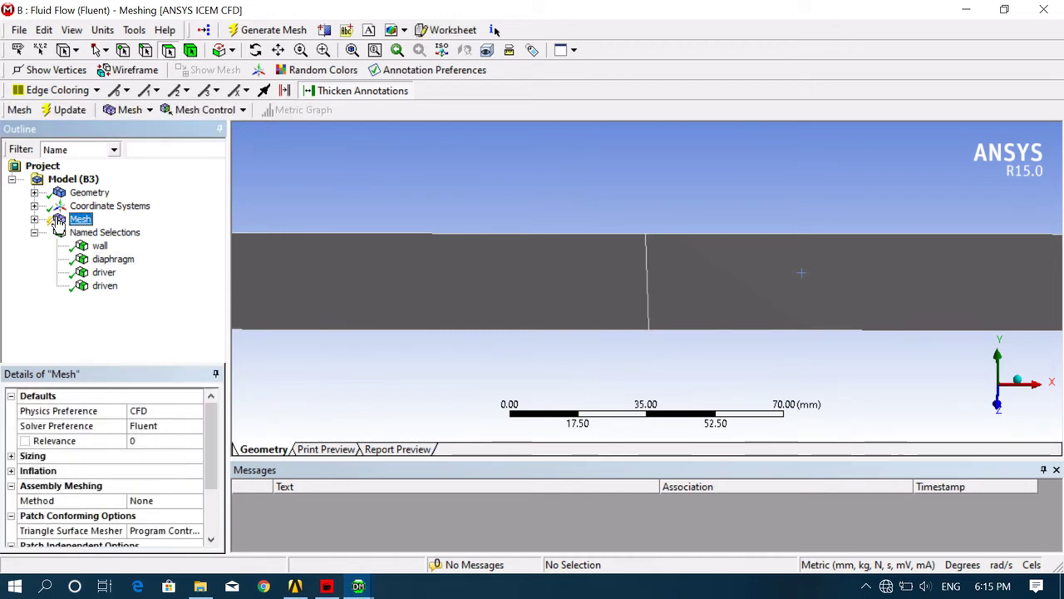
left_click(34, 219)
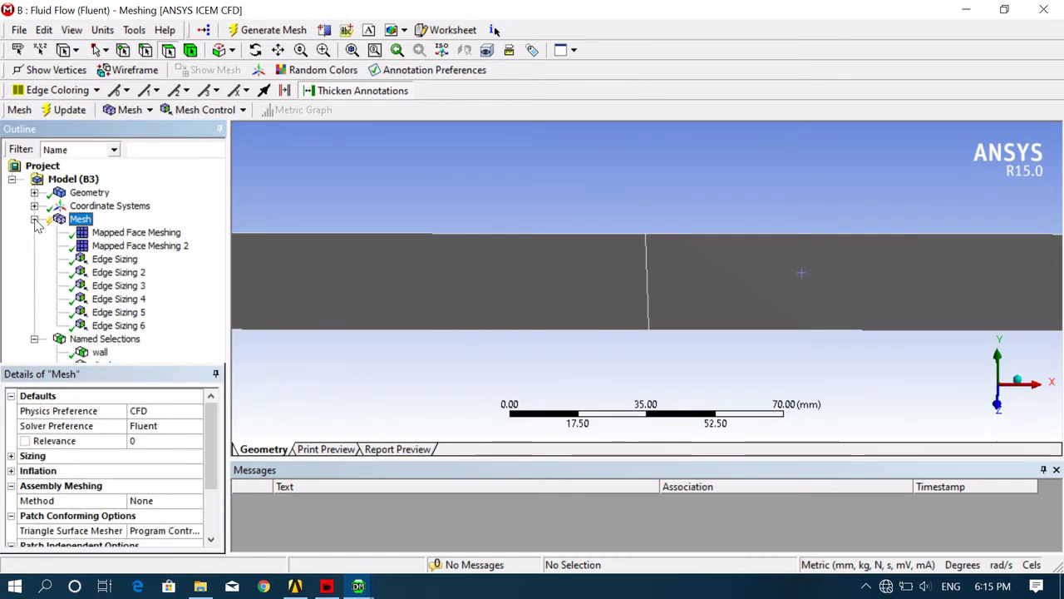
right_click(77, 223)
left_click(114, 275)
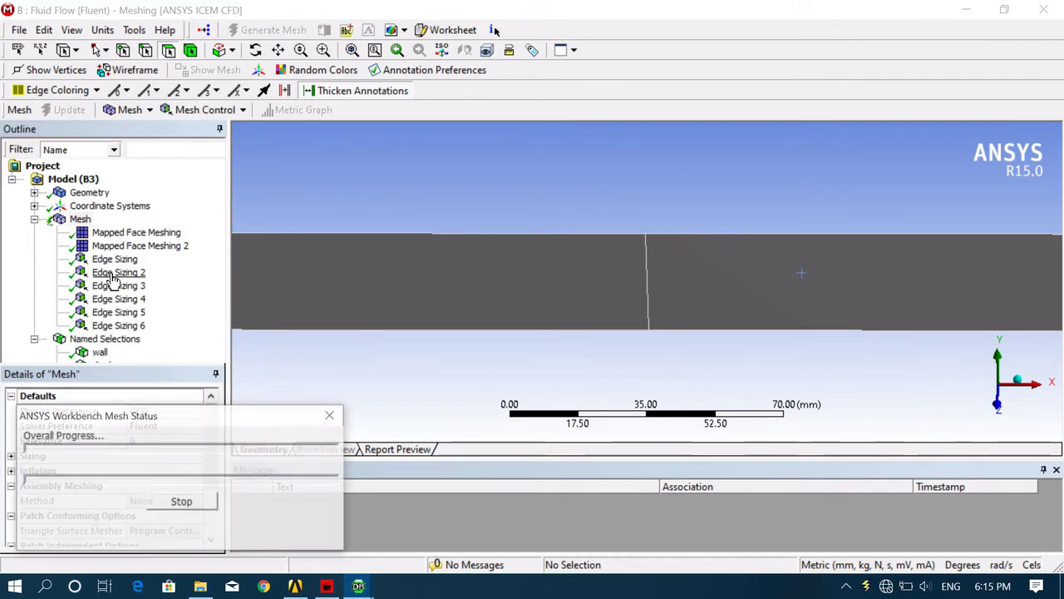
middle_click_drag(613, 374, 665, 266)
scroll(650, 262, "down", 2)
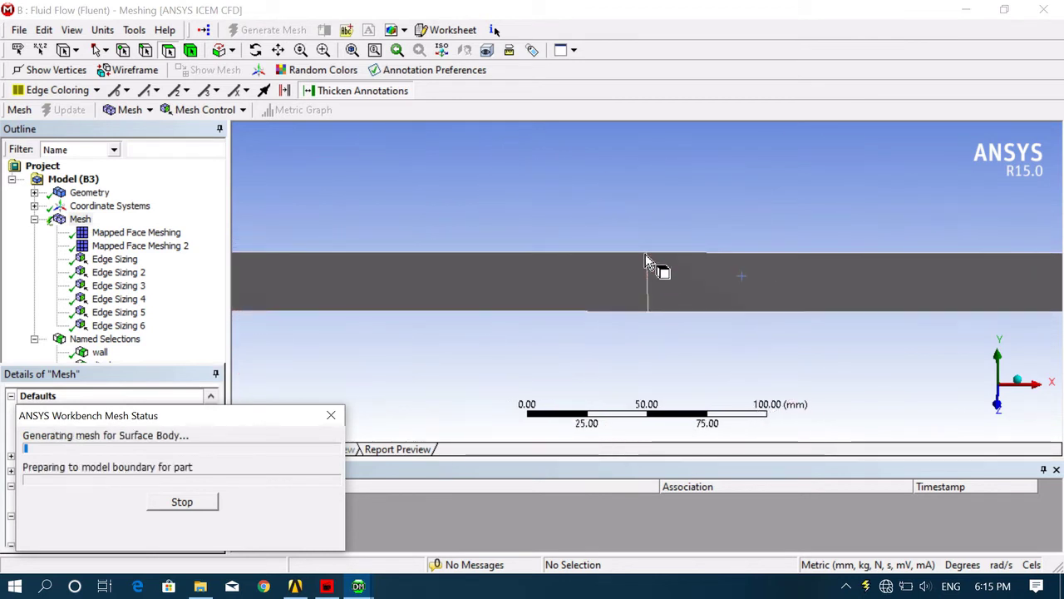
scroll(647, 262, "down", 2)
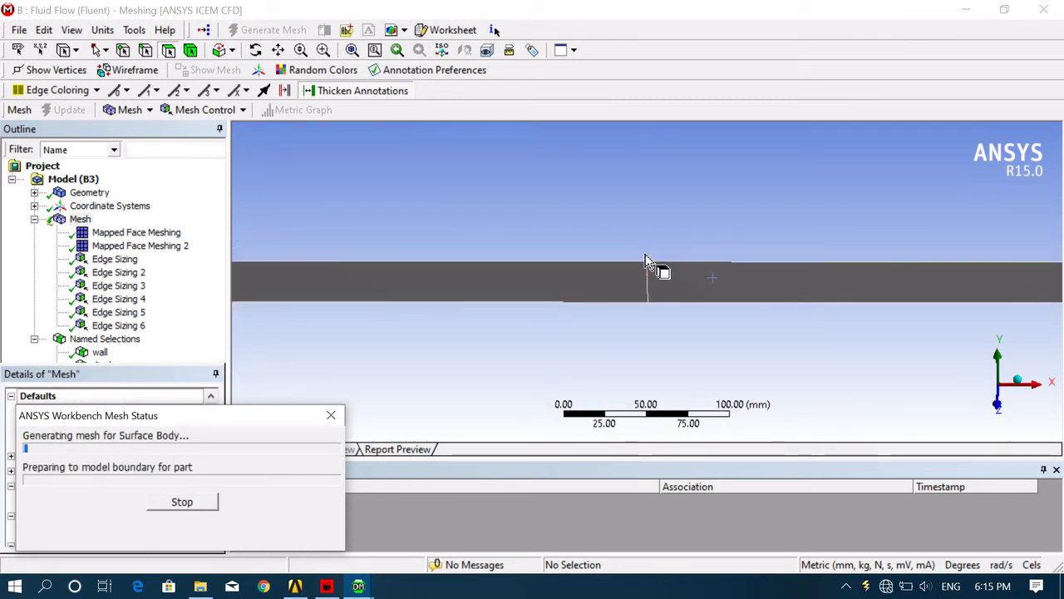
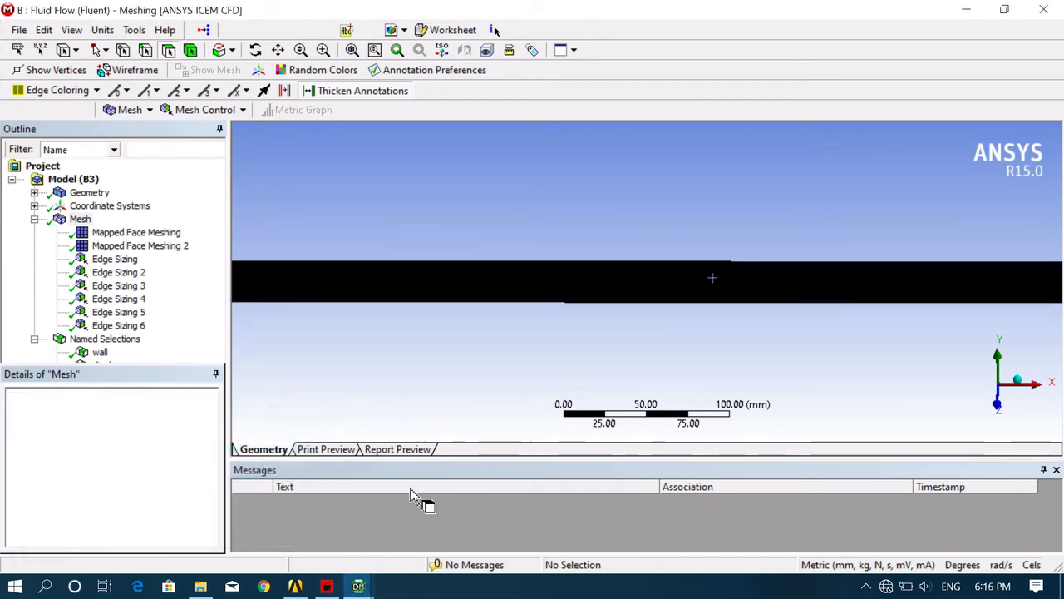
scroll(582, 325, "up", 5)
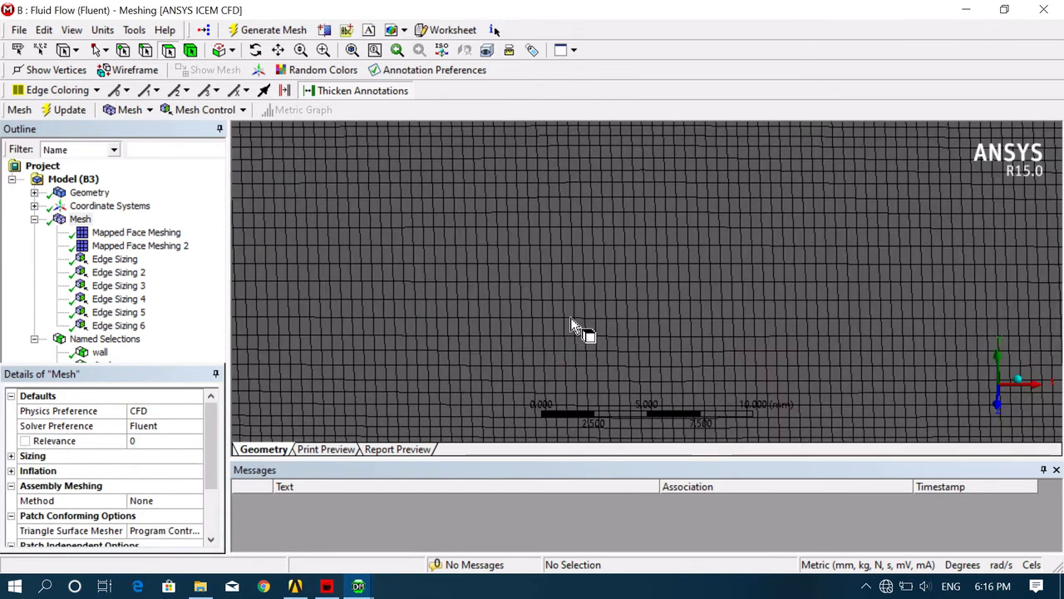
scroll(571, 318, "down", 6)
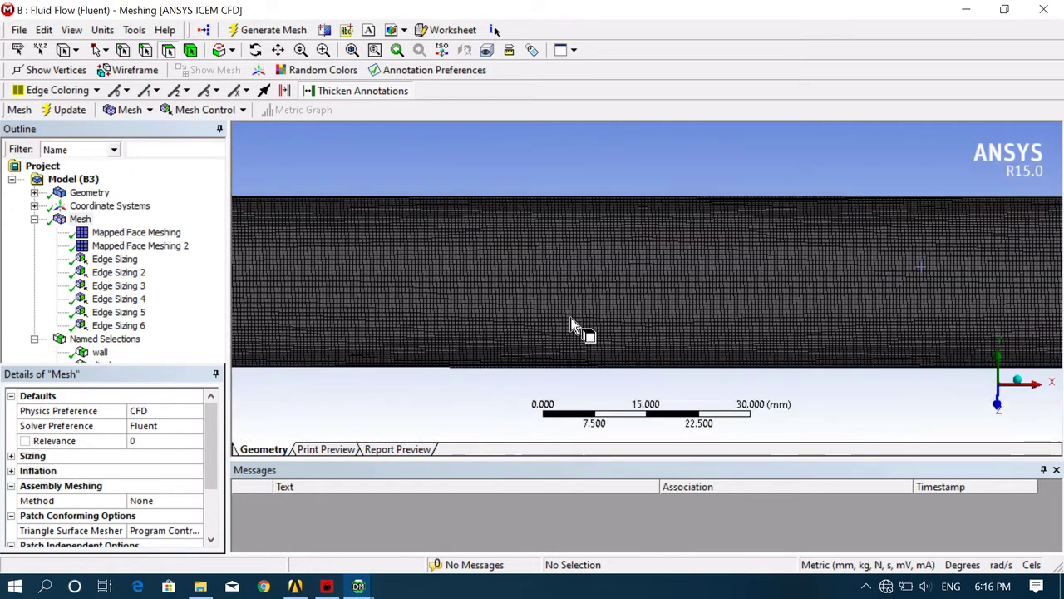
- Examine the mesh elements around the diaphragm edge and read the mesh statistics for nodes and elements
scroll(571, 325, "down", 8)
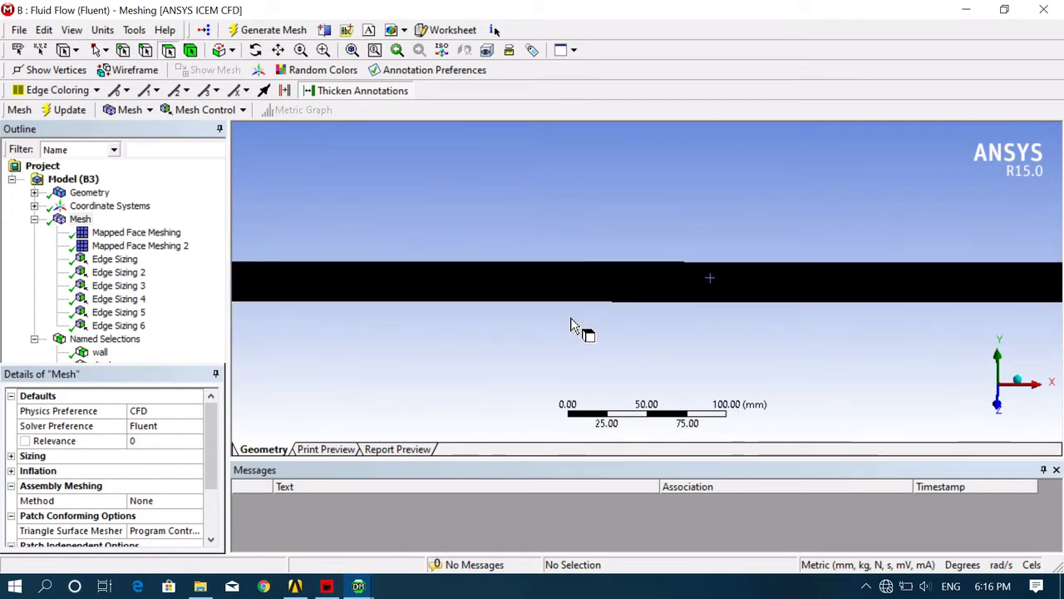
scroll(570, 324, "up", 15)
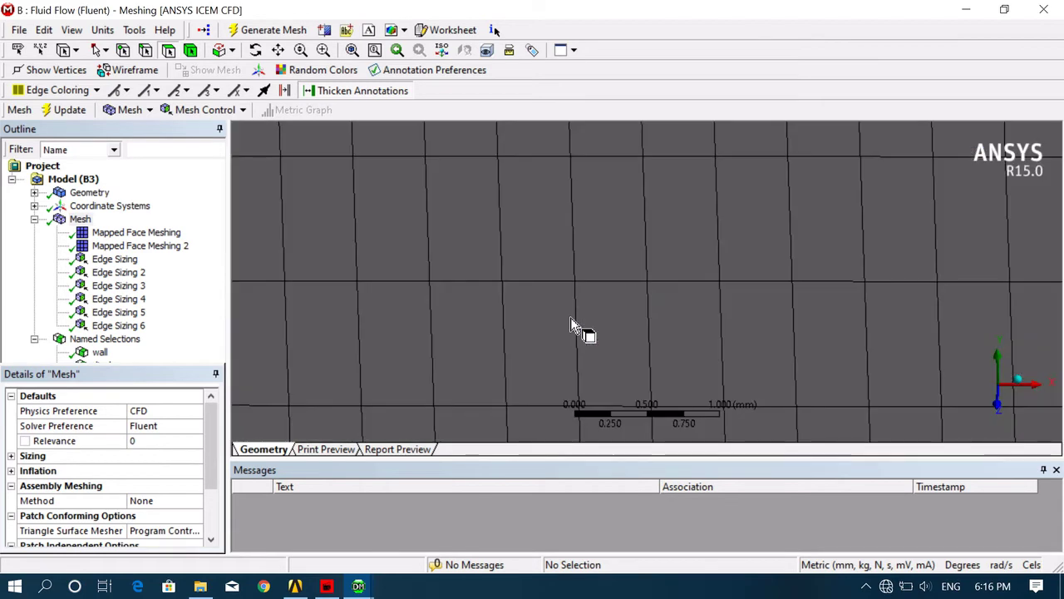
scroll(571, 324, "down", 5)
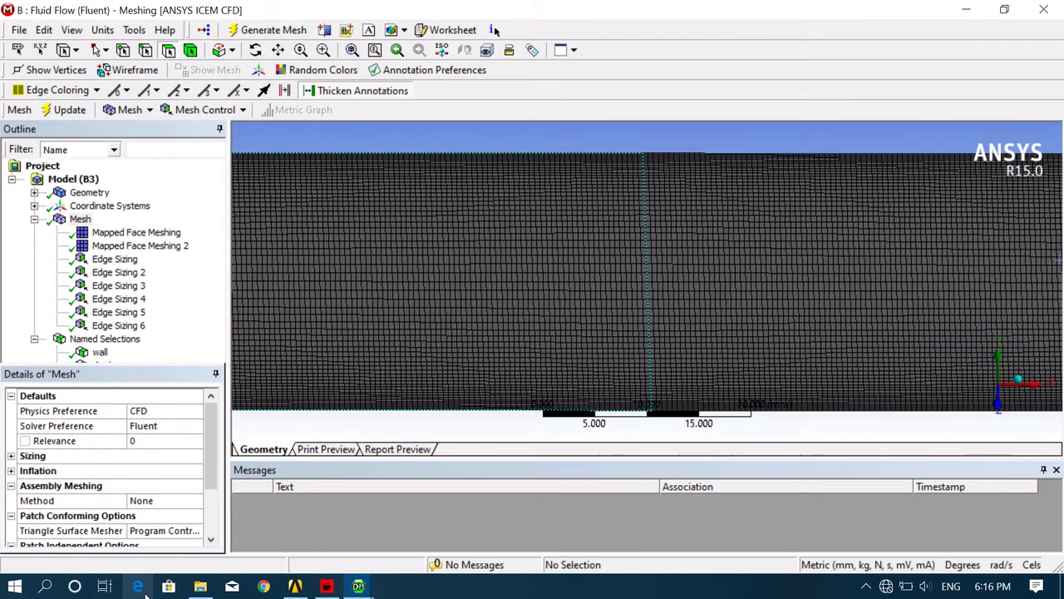
scroll(108, 499, "down", 2)
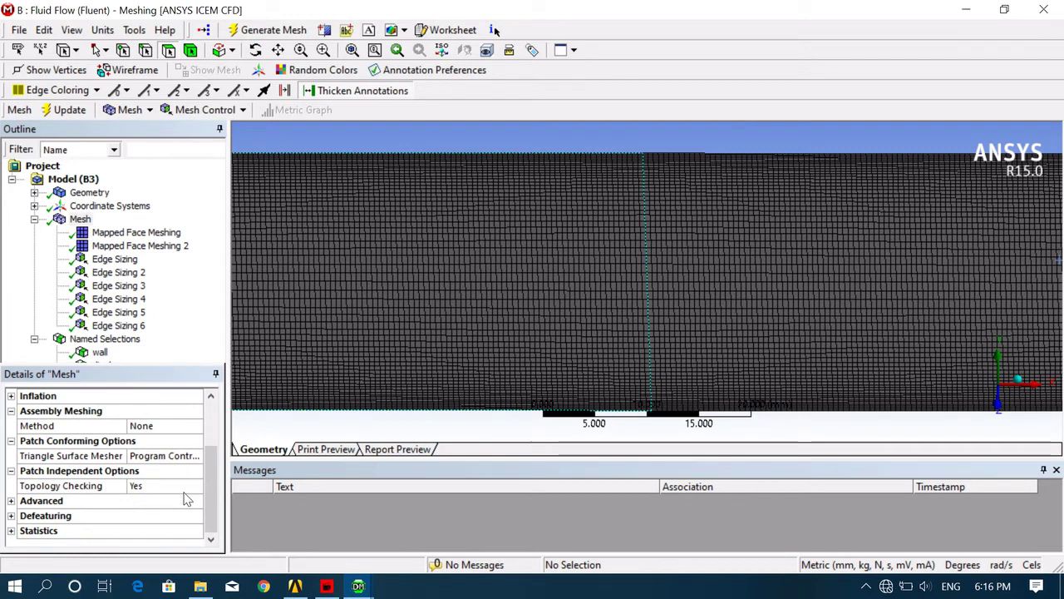
left_click(11, 531)
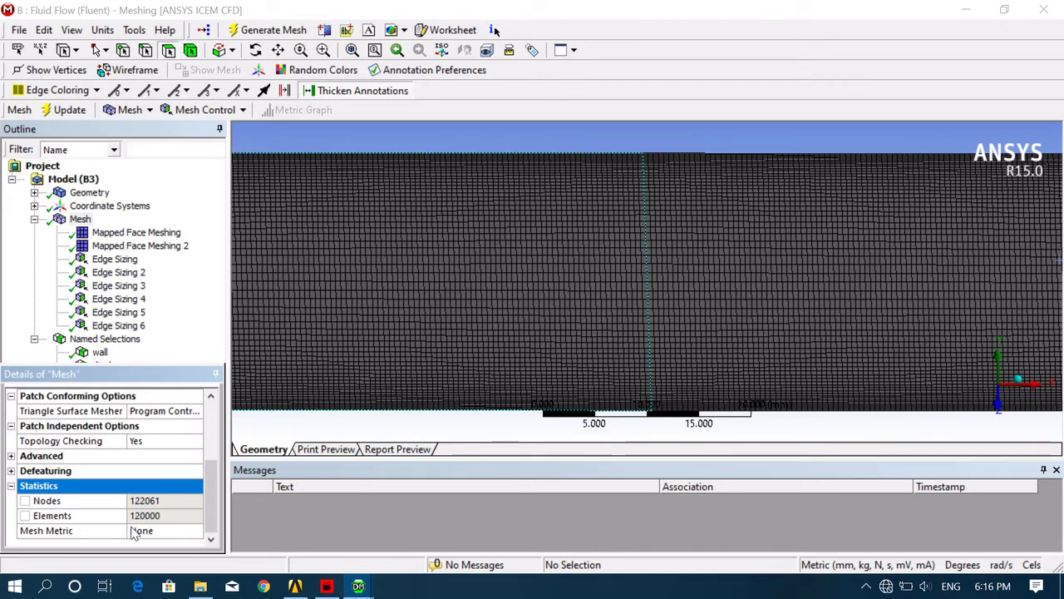
left_click(12, 487)
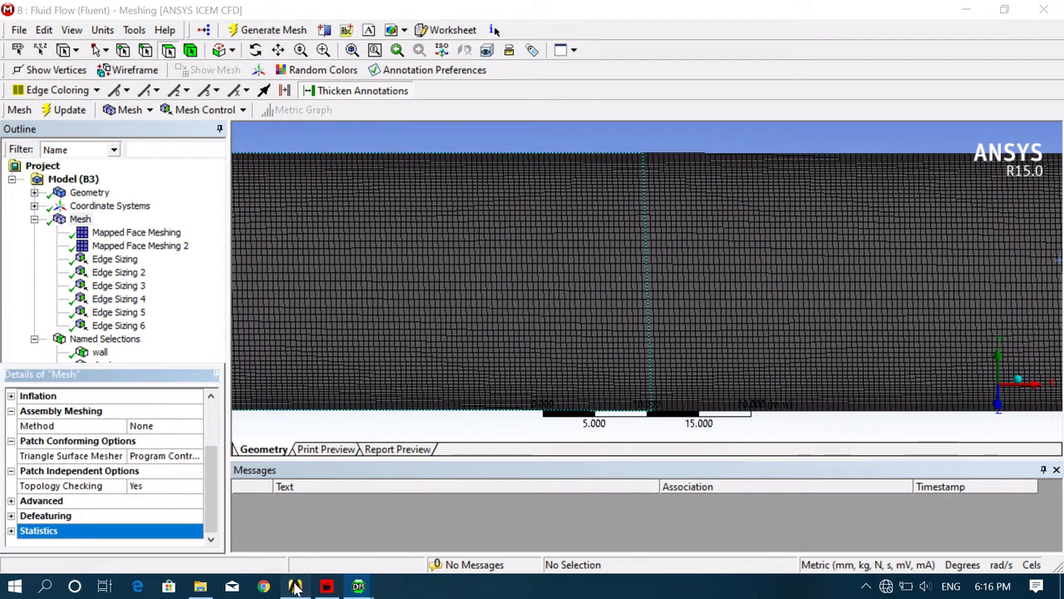
- Switch to Workbench and update the Mesh component of system B
left_click(295, 586)
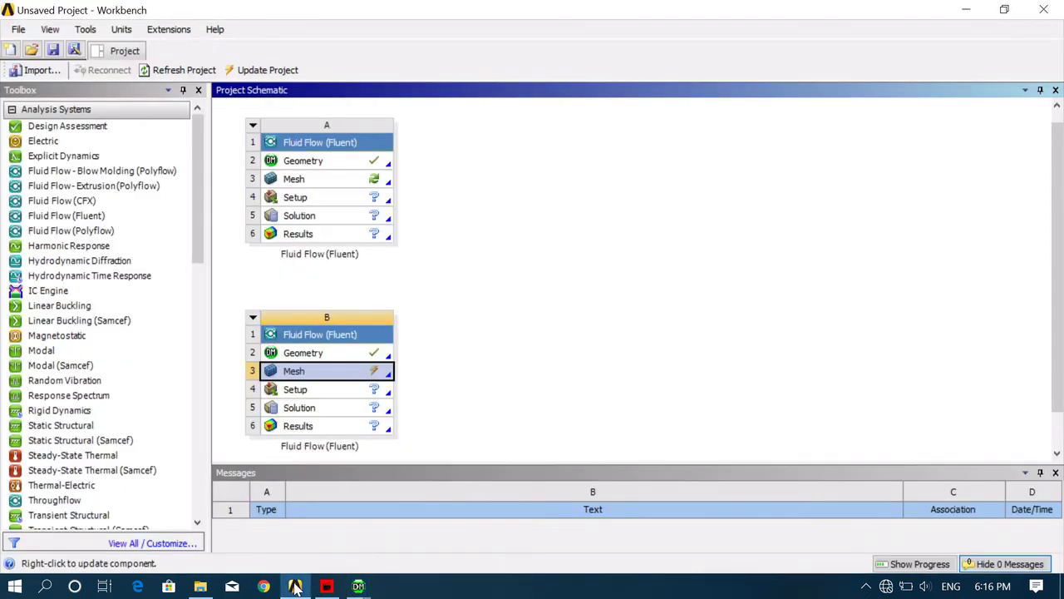
right_click(363, 375)
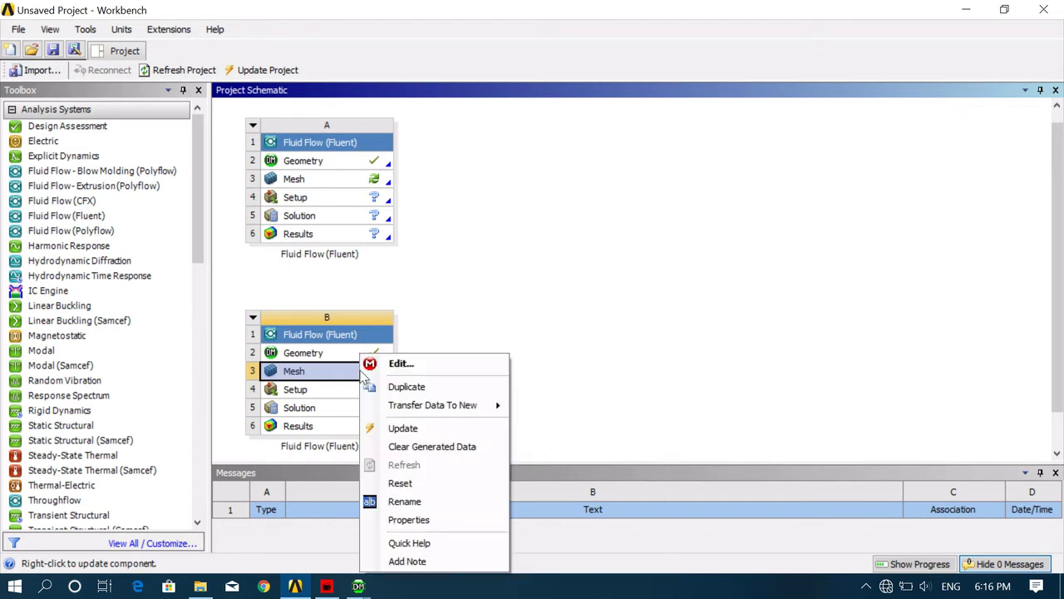
left_click(399, 429)
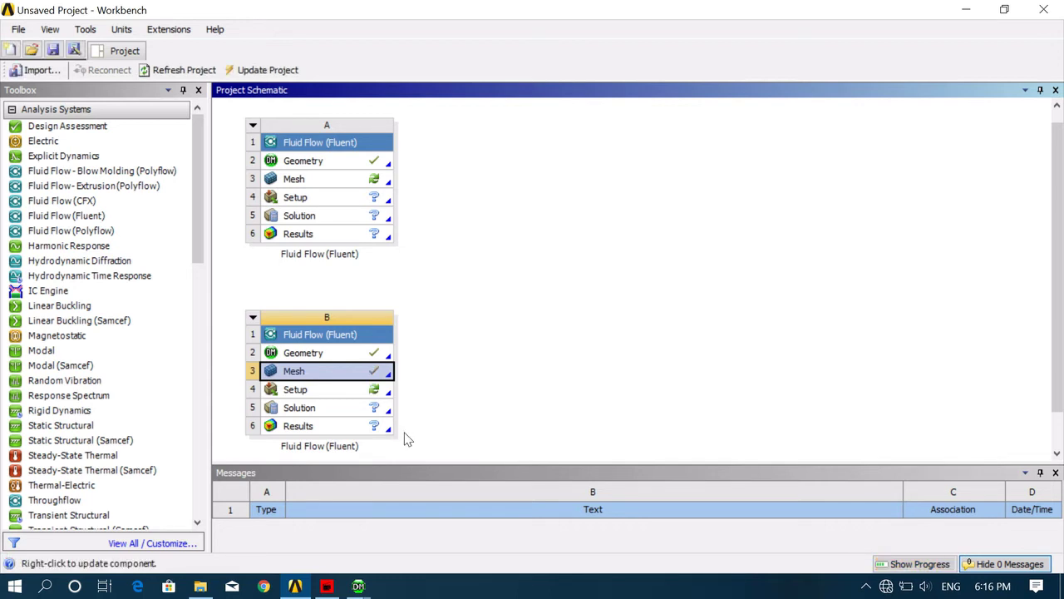
- Launch the Setup of system B in Fluent with double precision and parallel processing on 4 processes
left_click(369, 391)
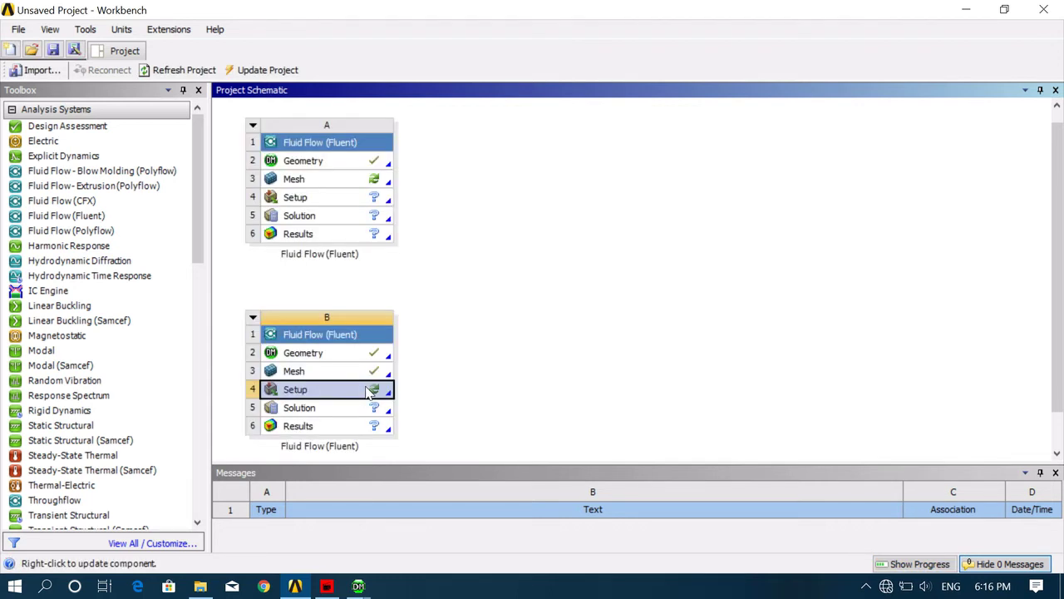
right_click(370, 391)
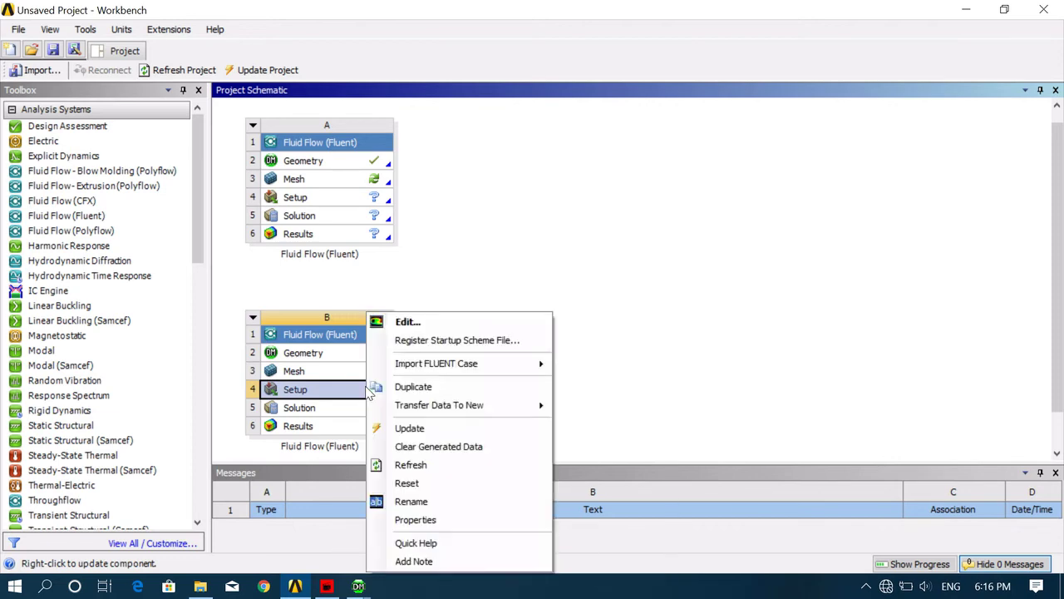
left_click(410, 323)
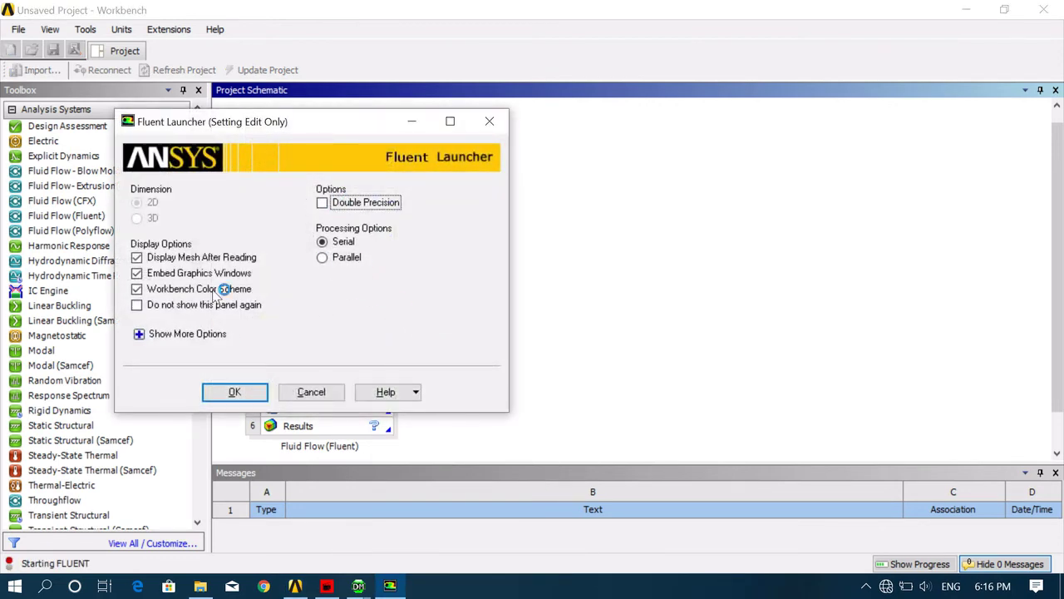
left_click(323, 204)
left_click(324, 258)
left_click(389, 326)
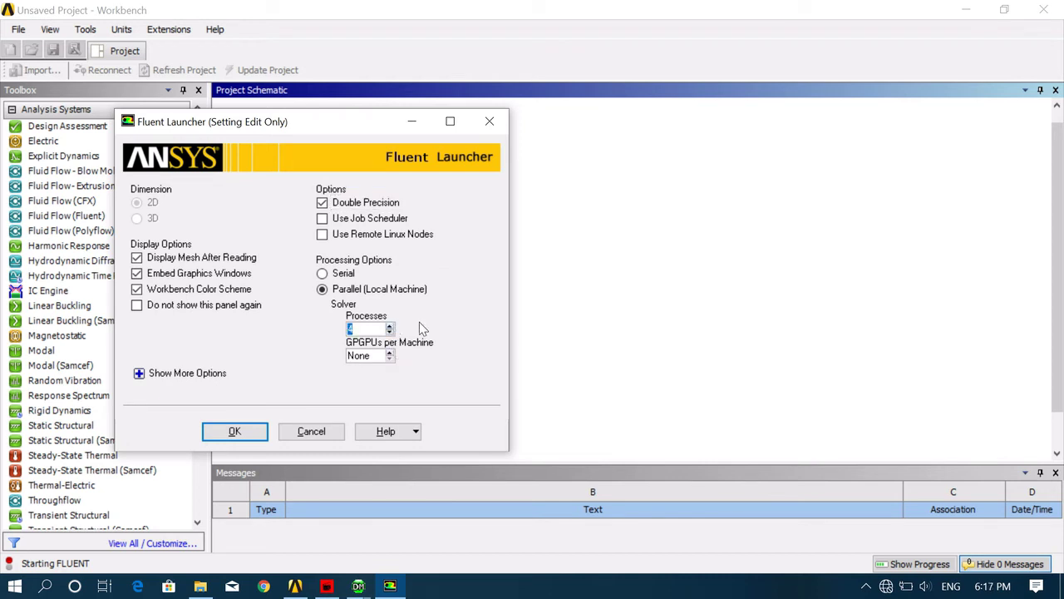
left_click(232, 432)
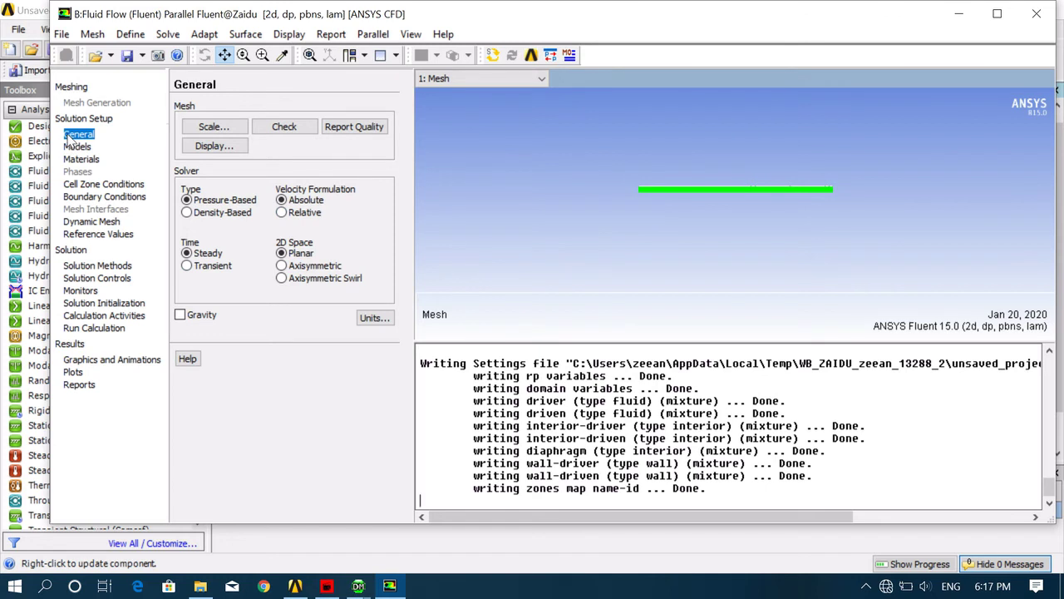
- Set the solver to density-based and the time formulation to transient
left_click(199, 214)
left_click(209, 267)
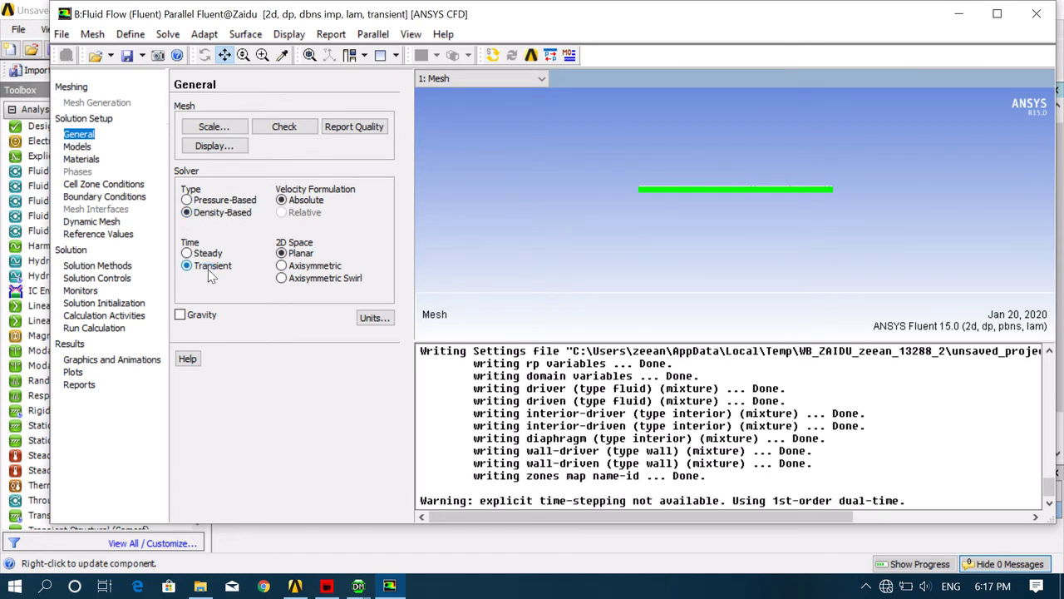
- Enable the energy equation and set the viscous model to Inviscid
left_click(79, 147)
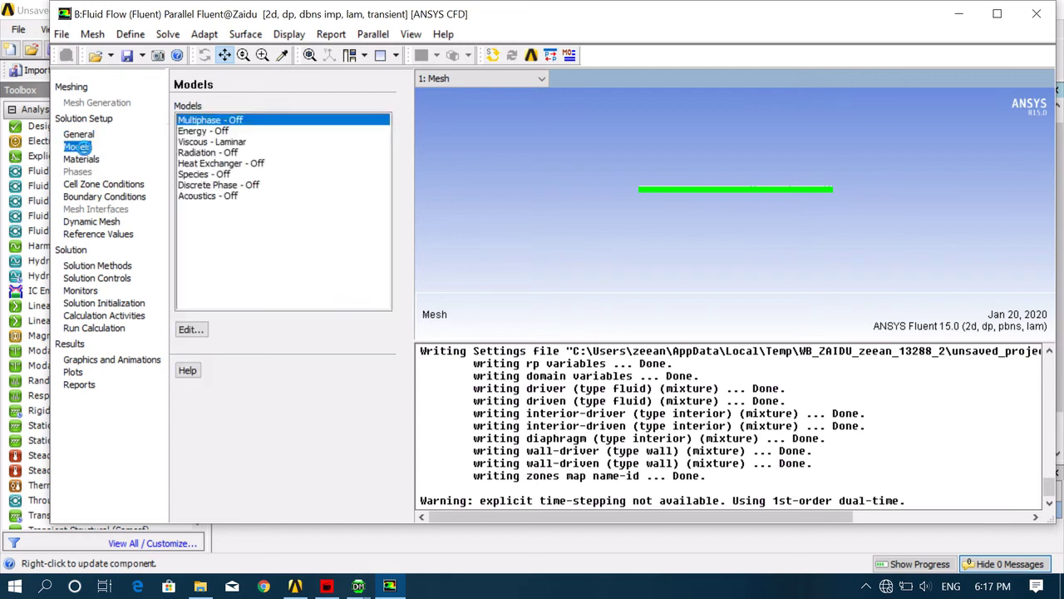
double_click(204, 133)
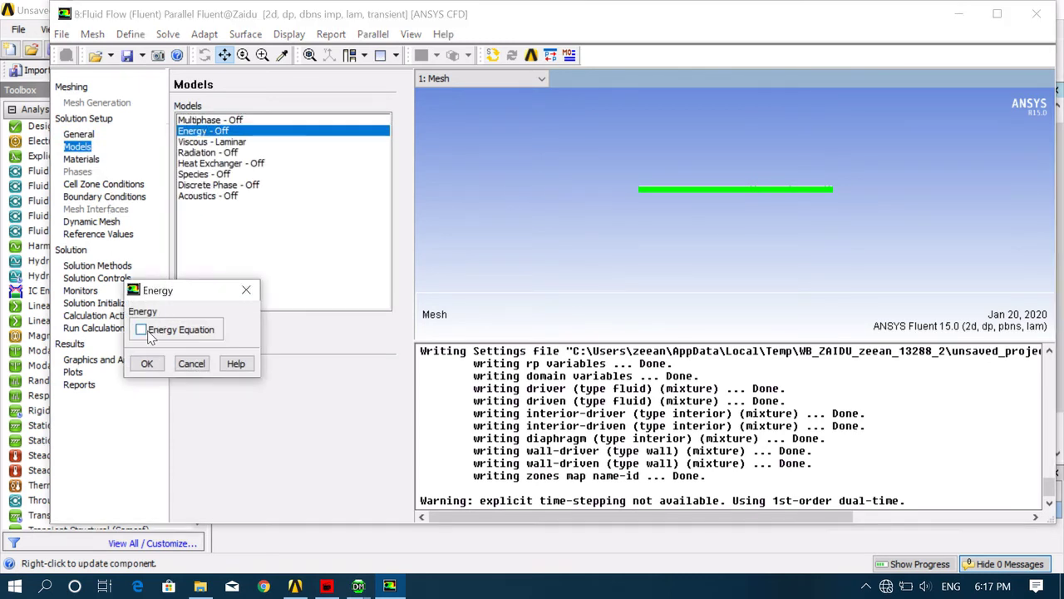
left_click(146, 364)
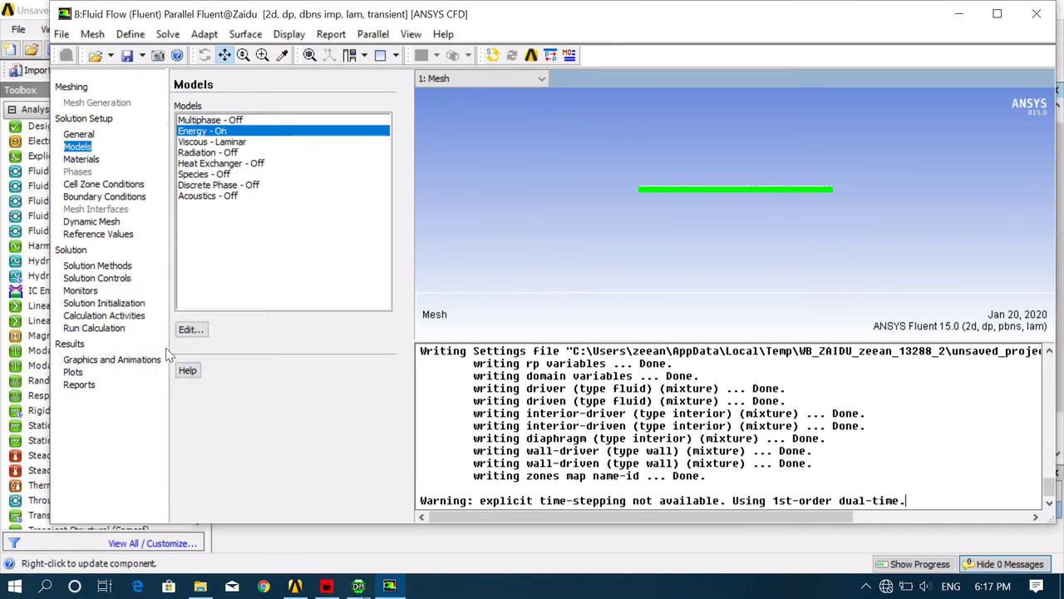
double_click(229, 143)
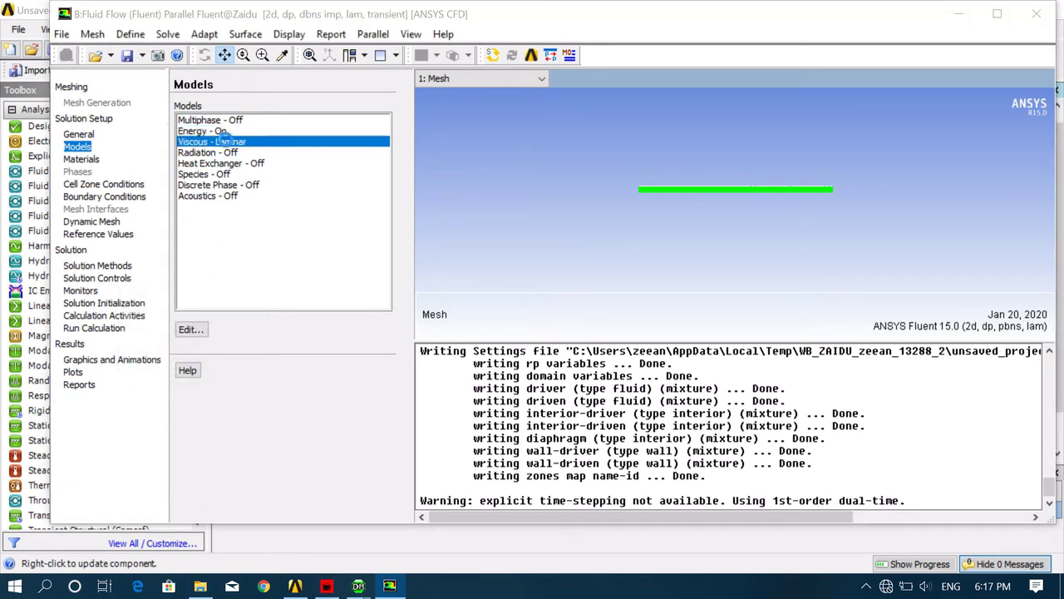
left_click(143, 263)
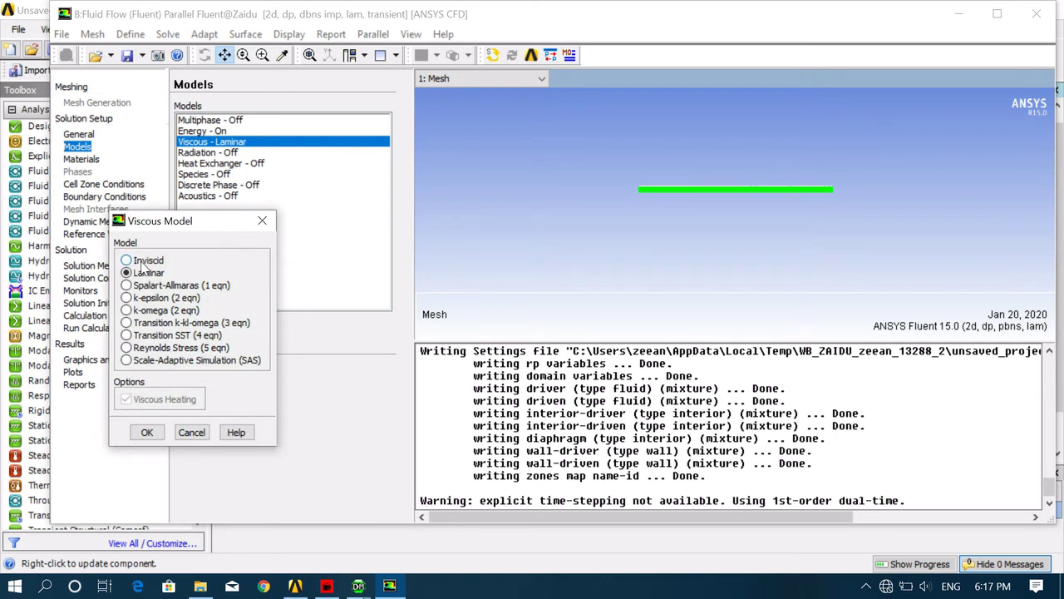
left_click(147, 394)
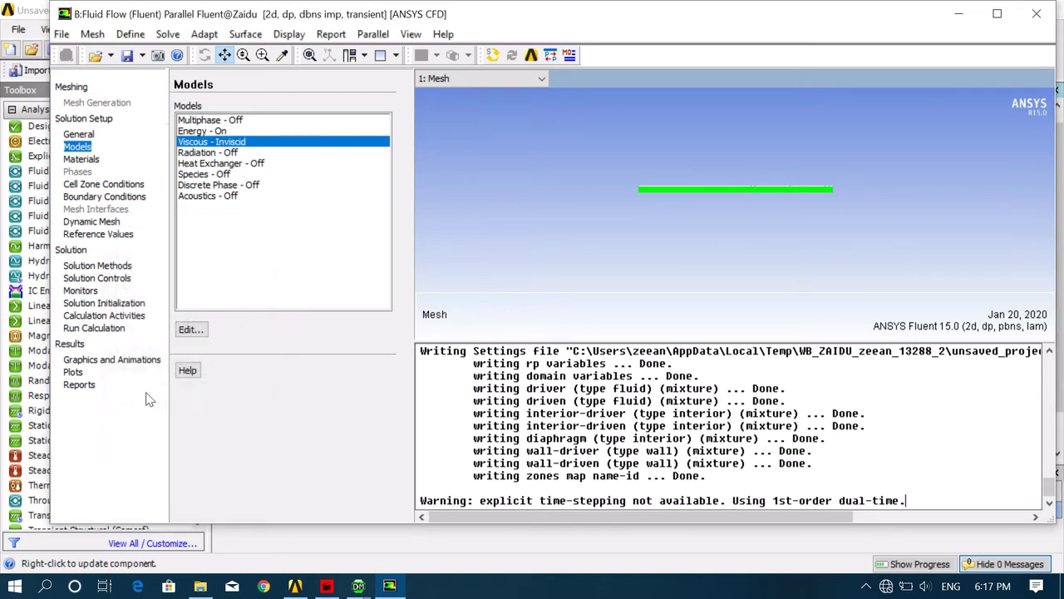
- Set the density of the fluid material air to ideal-gas and apply the change
left_click(96, 160)
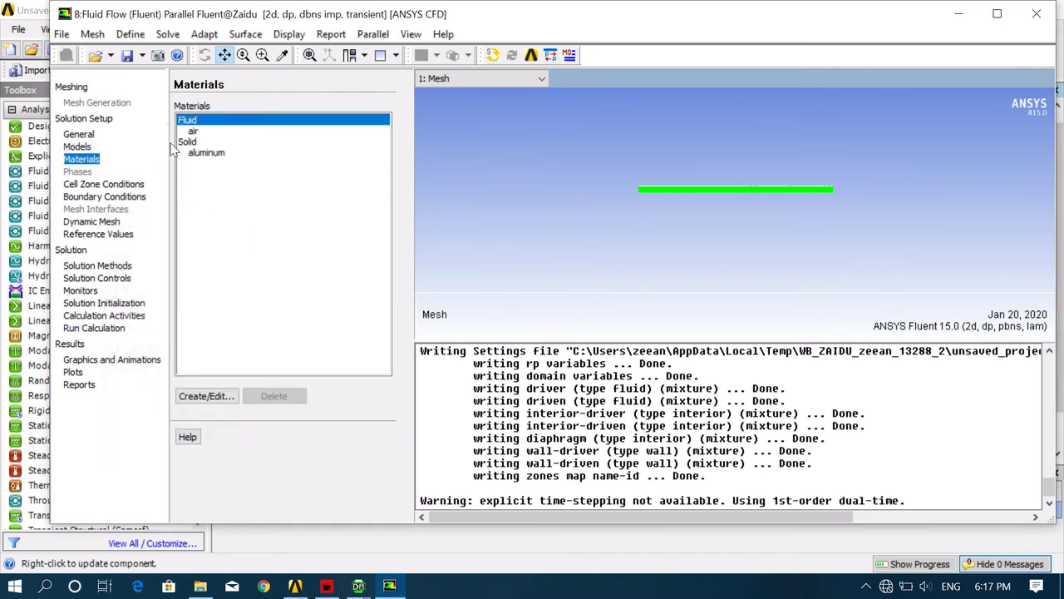
left_click(194, 133)
double_click(196, 133)
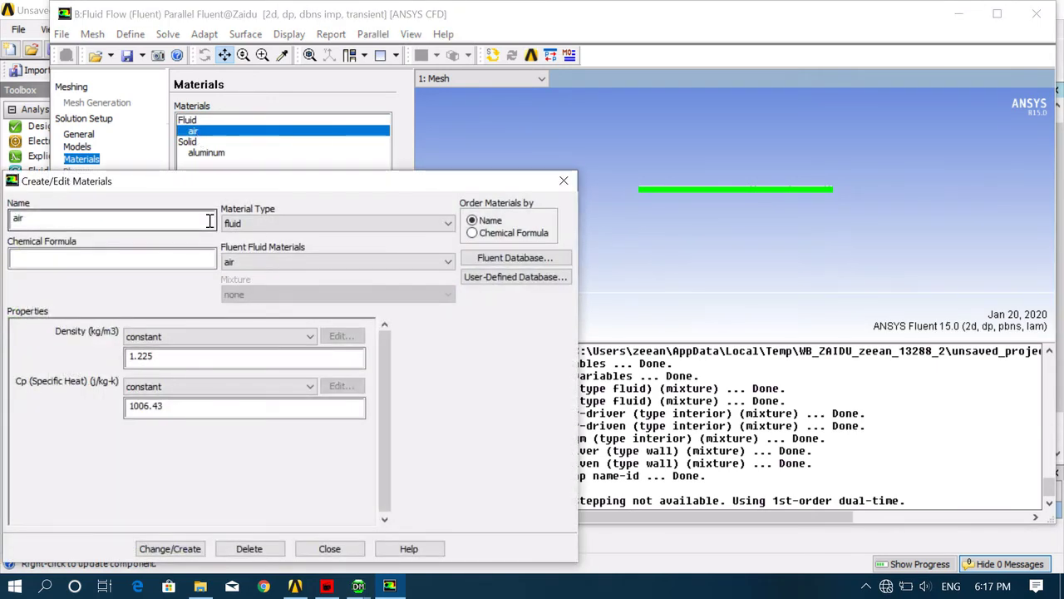
left_click(308, 343)
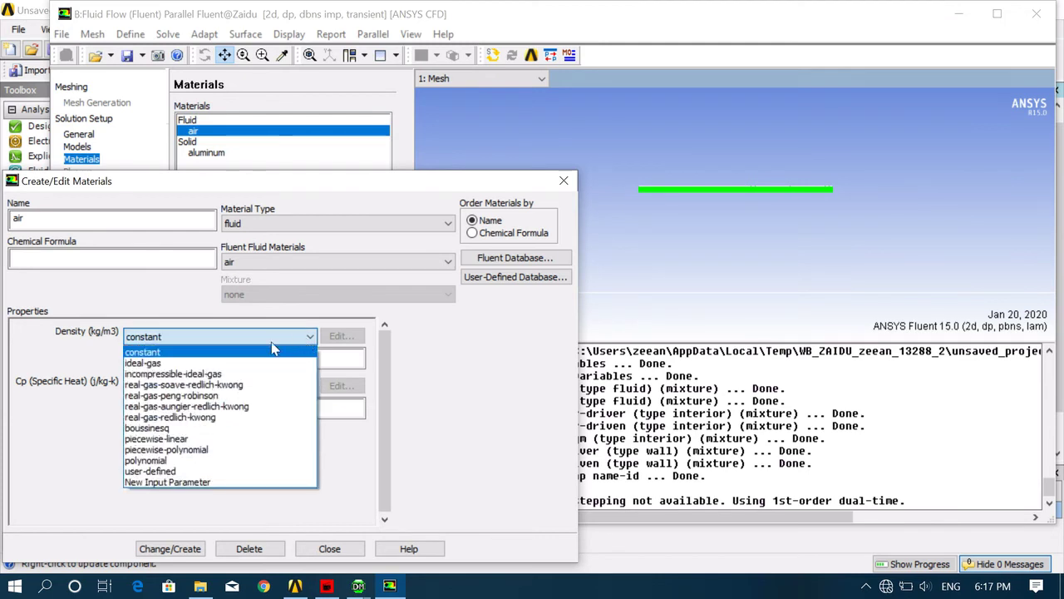
left_click(168, 350)
left_click(166, 548)
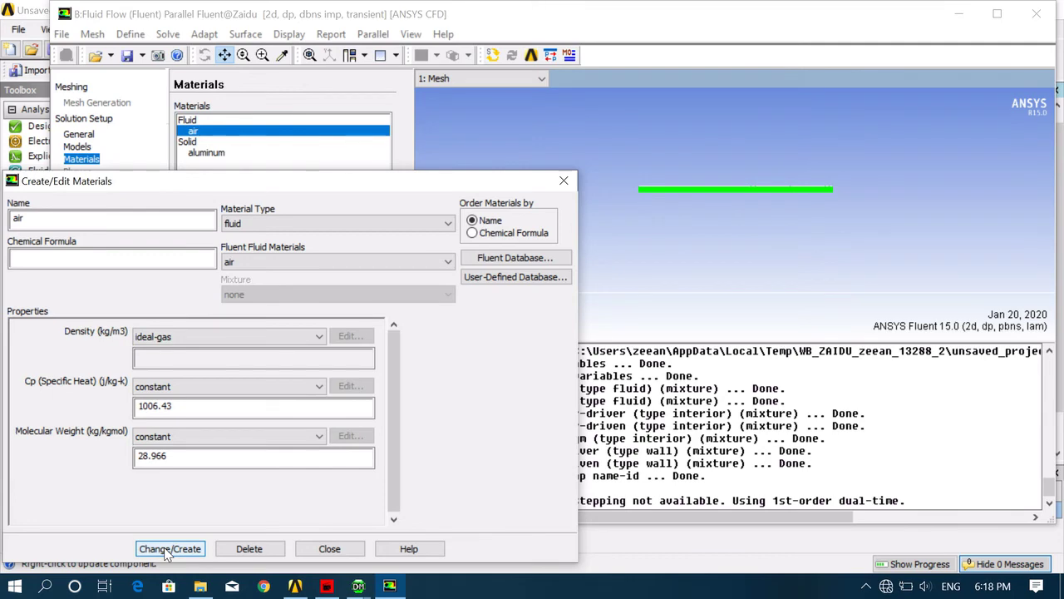
left_click(349, 551)
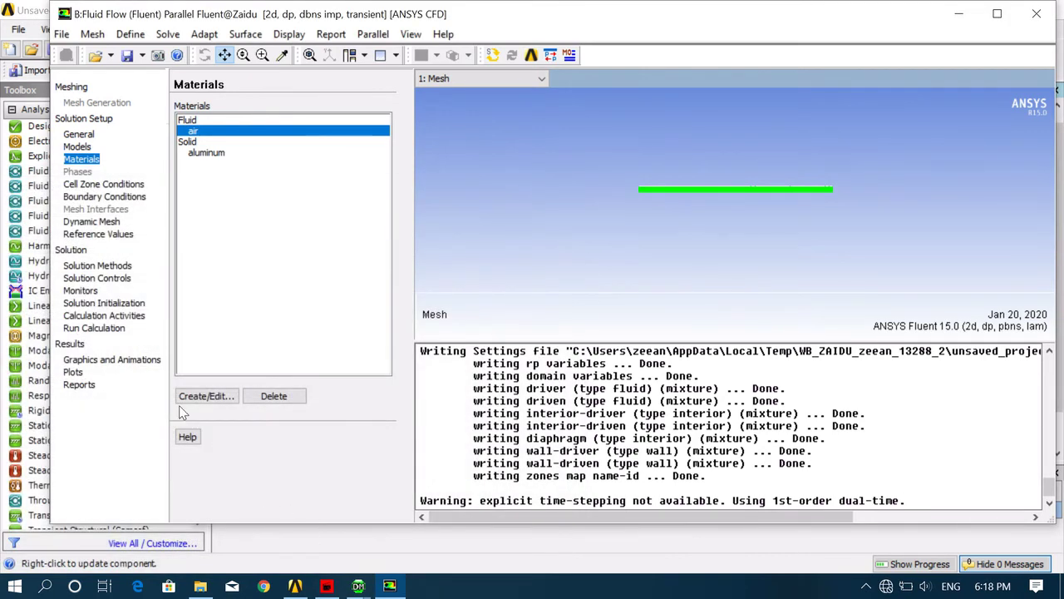
- Examine the operating conditions and check the type assigned to each boundary zone, including the diaphragm, interiors and walls
left_click(108, 184)
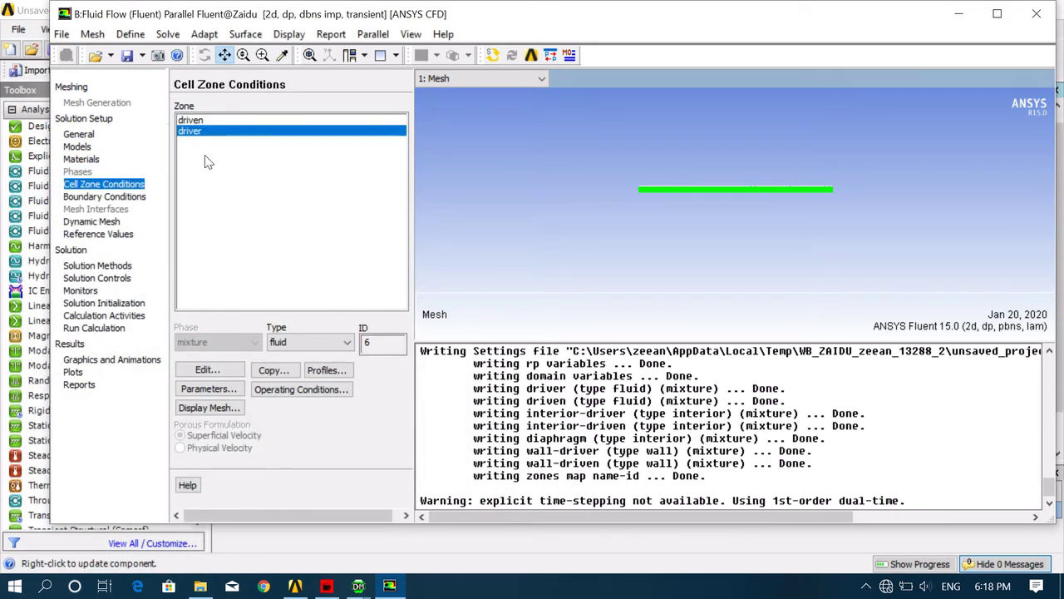
left_click(279, 390)
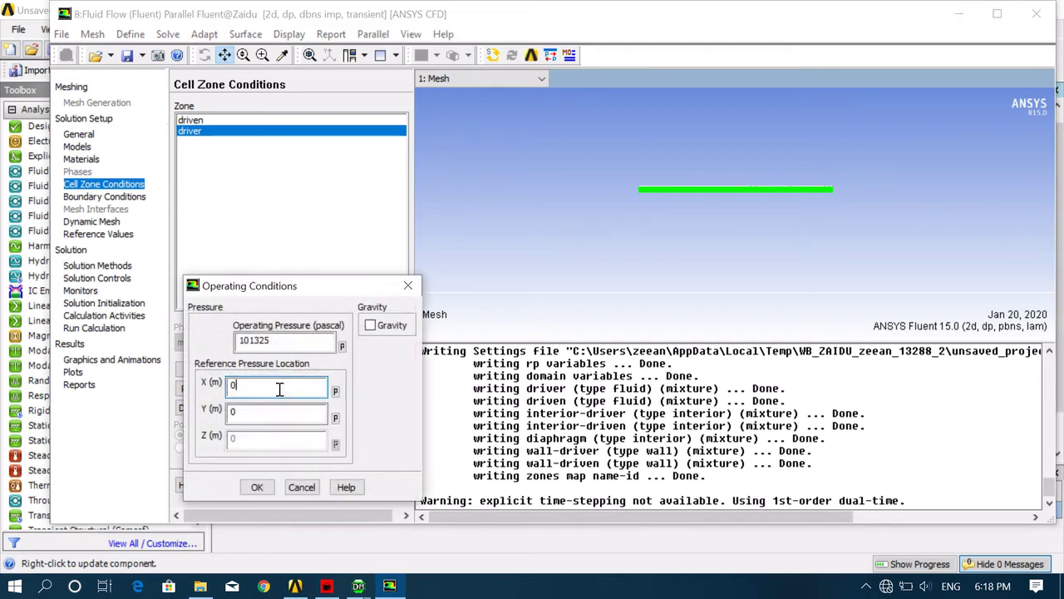
left_click(256, 486)
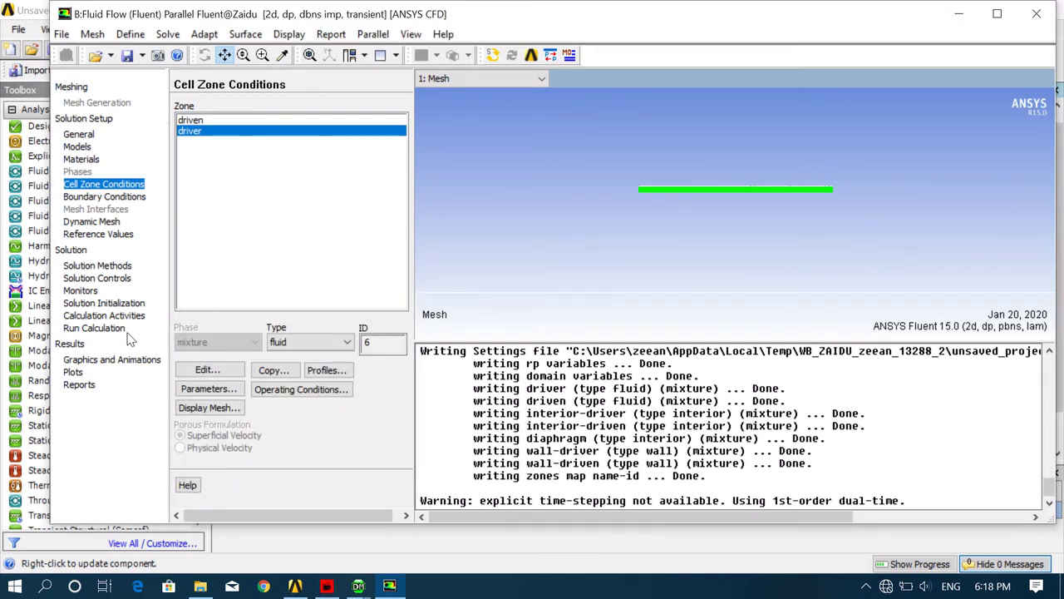
left_click(109, 197)
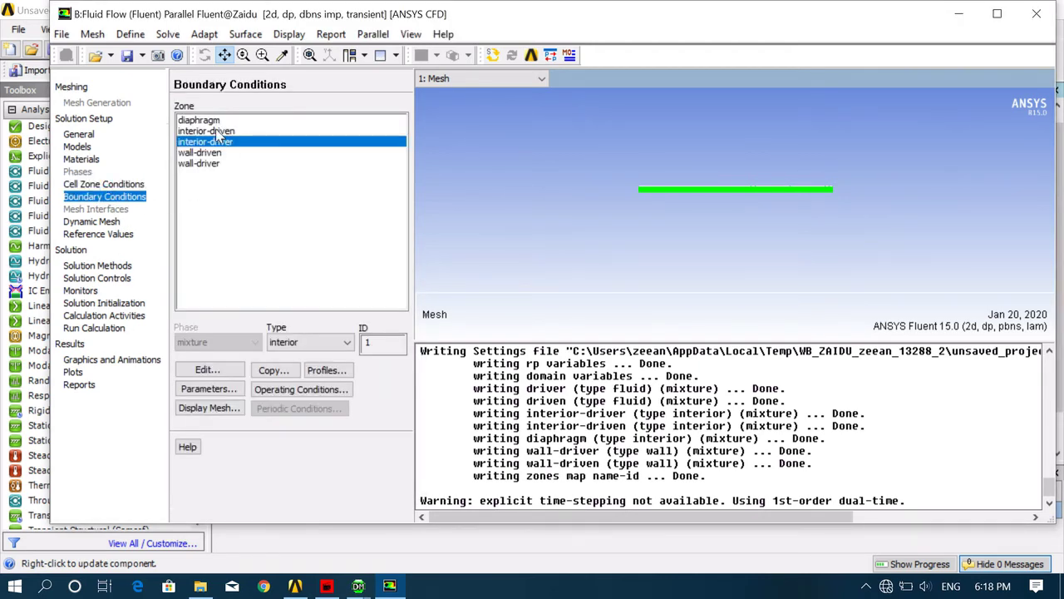
left_click(210, 120)
left_click(213, 132)
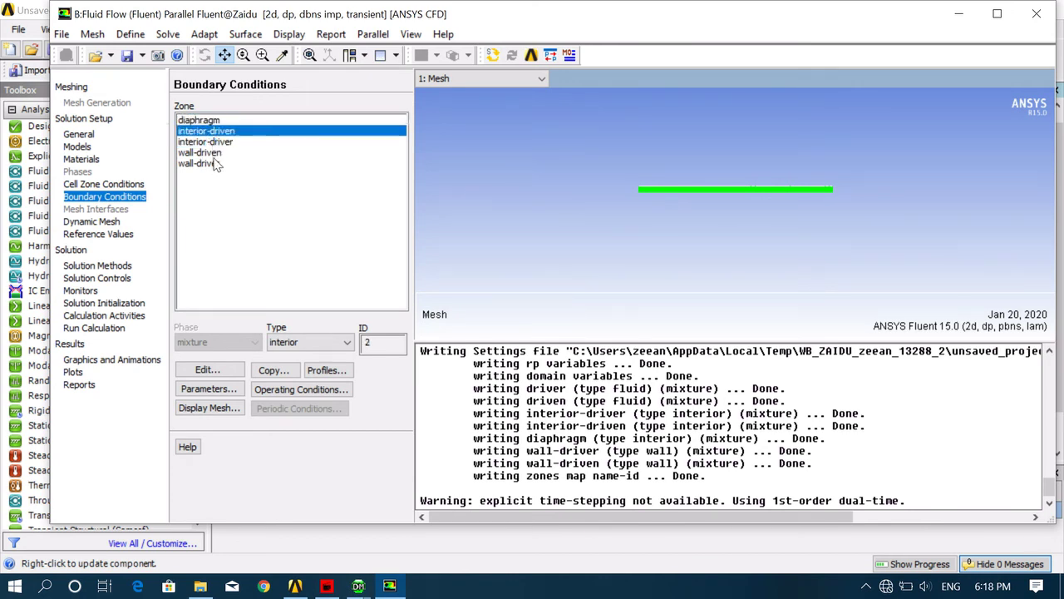
left_click(218, 142)
left_click(206, 153)
left_click(208, 164)
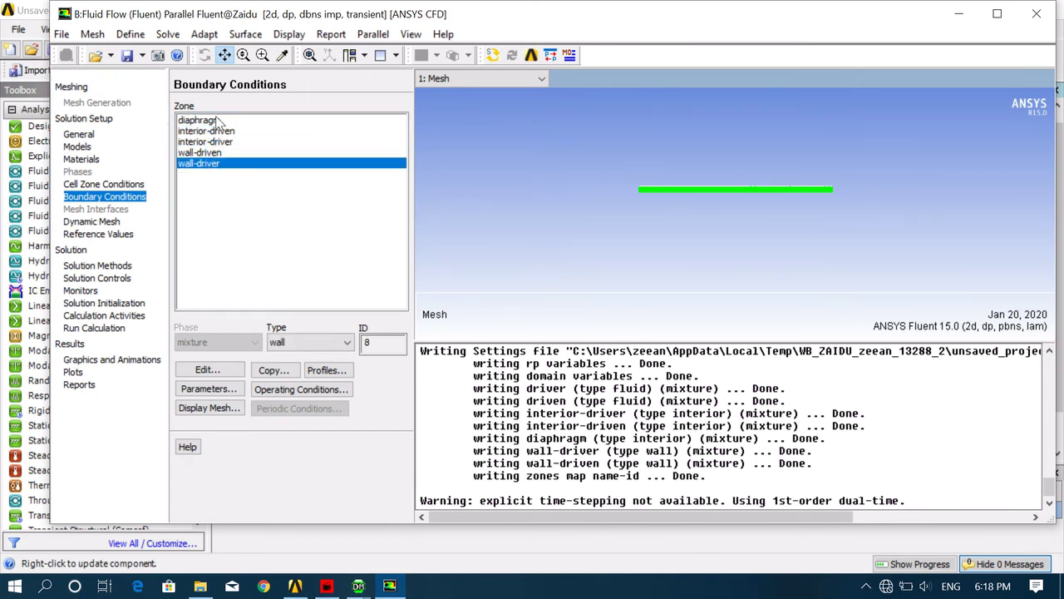
- Set the operating pressure to 0 pascal in the operating conditions
left_click(211, 120)
left_click(306, 390)
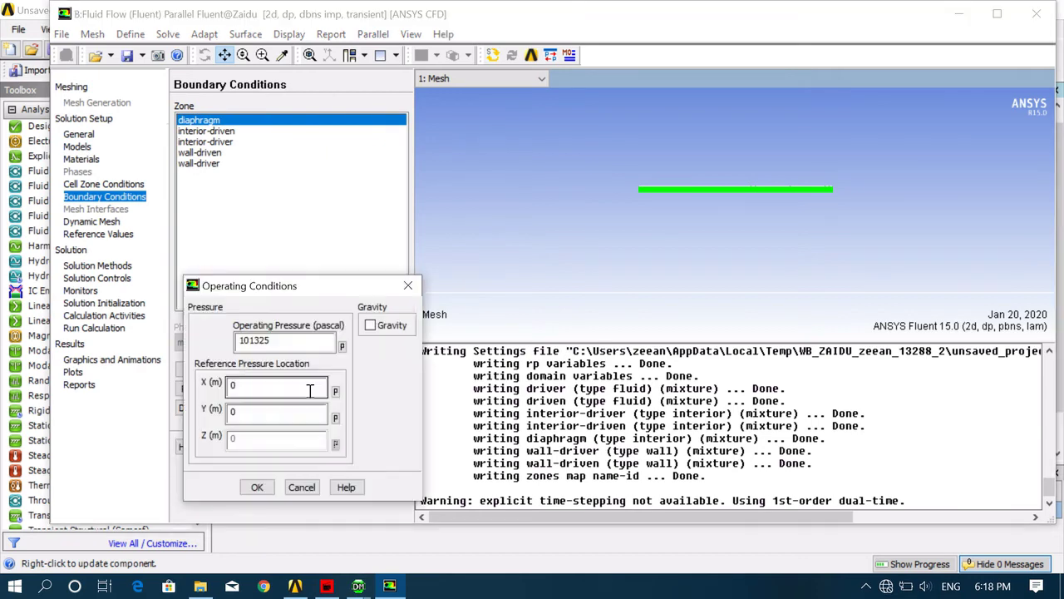
left_click_drag(293, 339, 221, 349)
type("0")
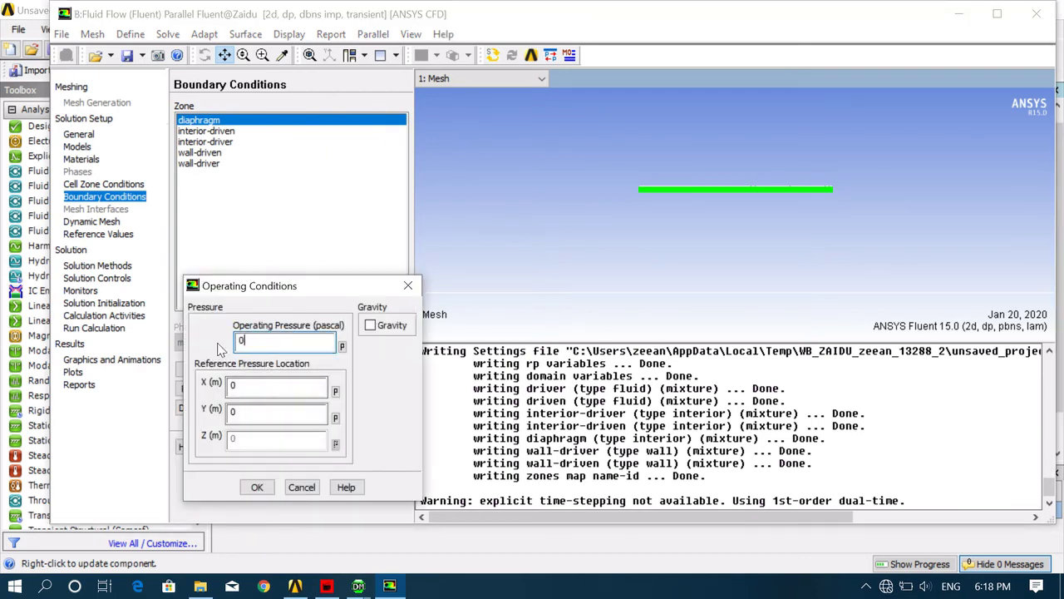
left_click(249, 487)
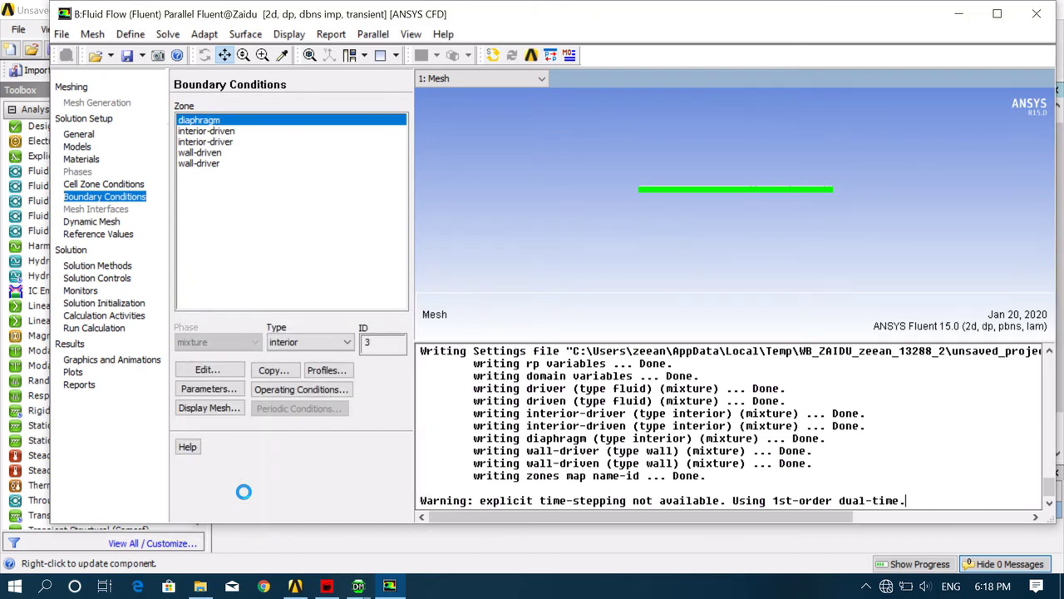
- Check the operating conditions with the interior-driven and interior-driver boundary zones selected in turn
left_click(217, 131)
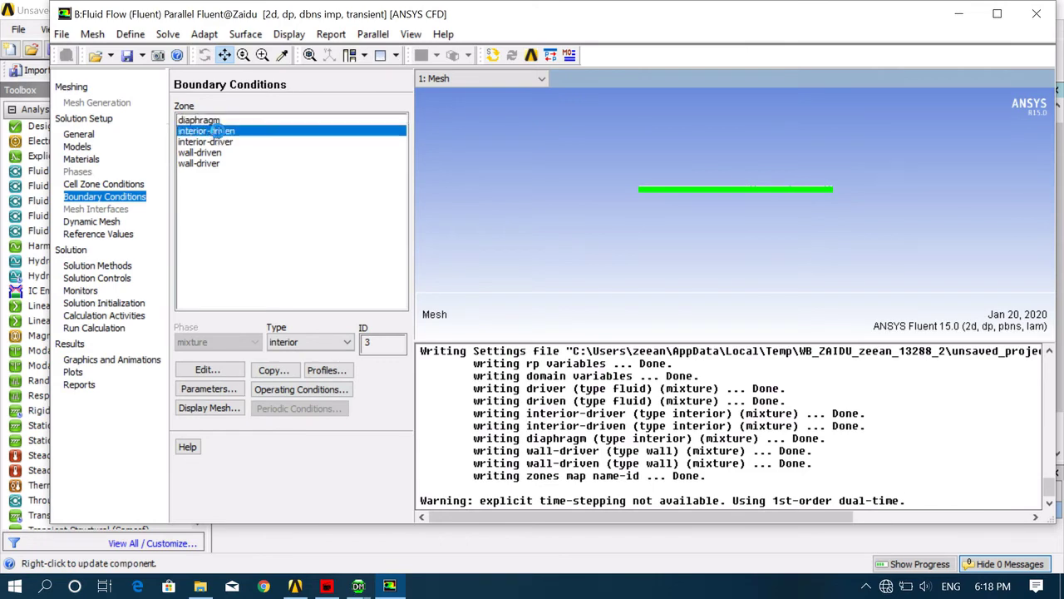
left_click(302, 390)
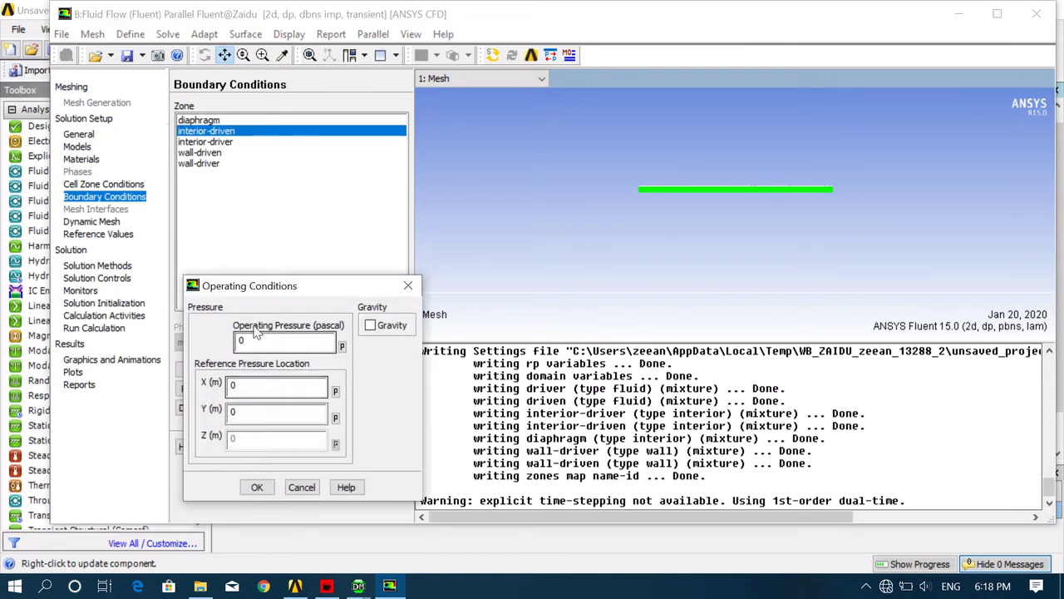
left_click(258, 487)
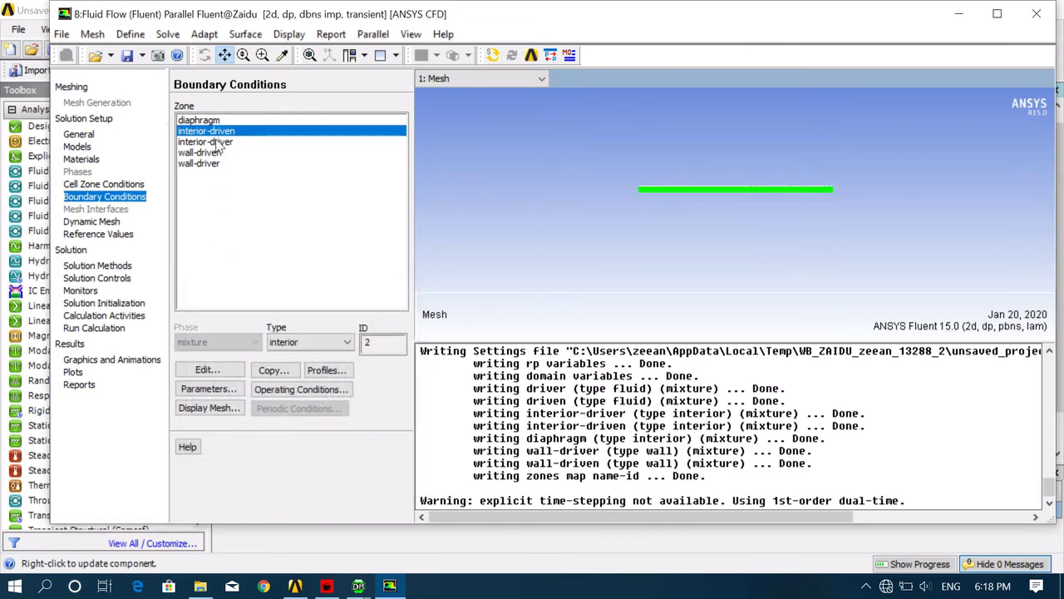
left_click(217, 143)
left_click(299, 390)
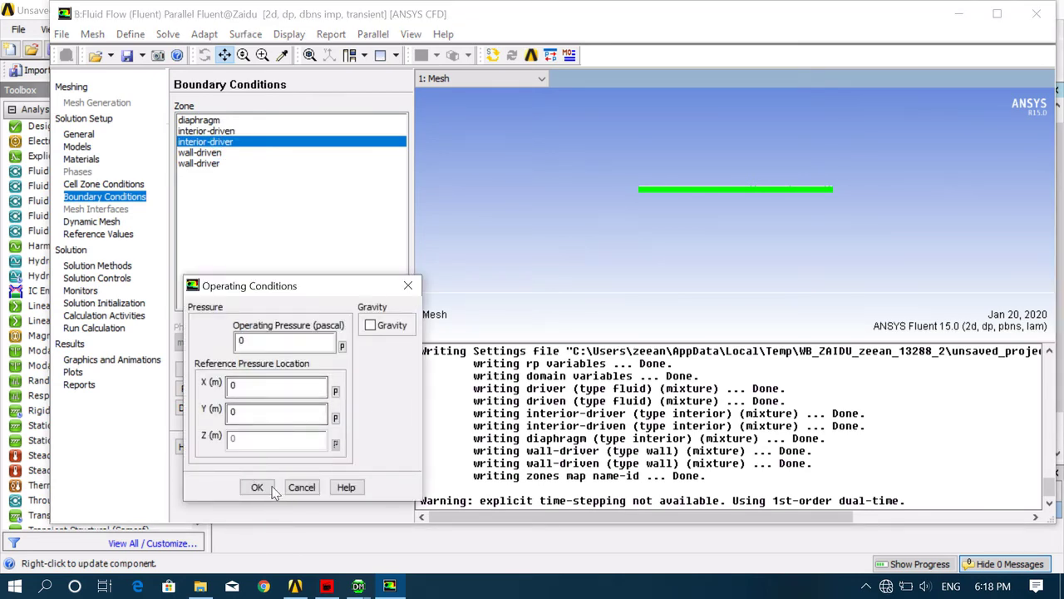
left_click(256, 487)
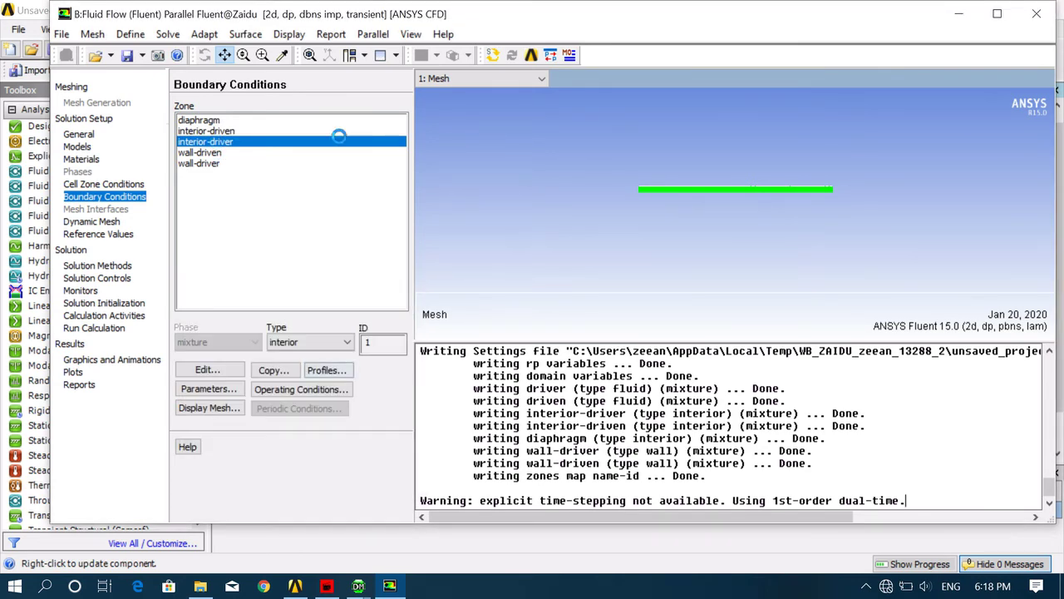
- Review the reference values, dynamic mesh, solution methods, solution controls and monitors settings
left_click(93, 233)
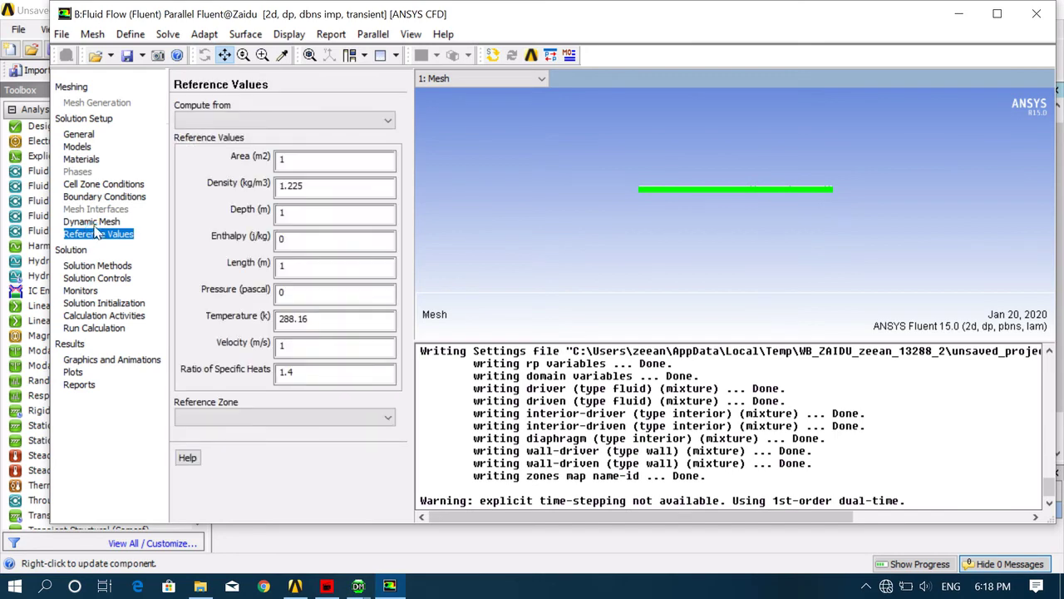
left_click(93, 222)
left_click(100, 235)
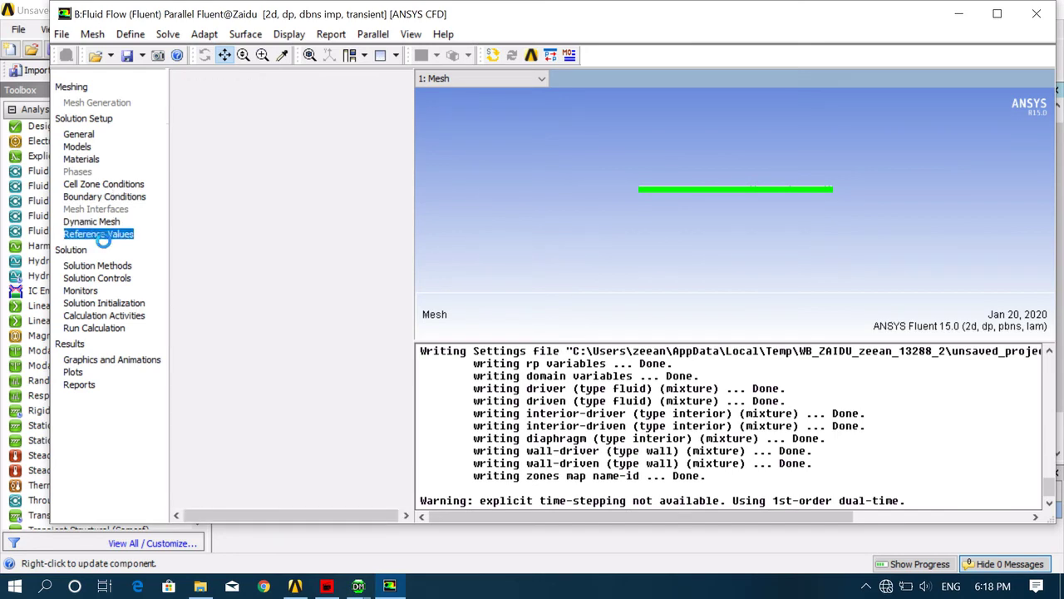
left_click(98, 266)
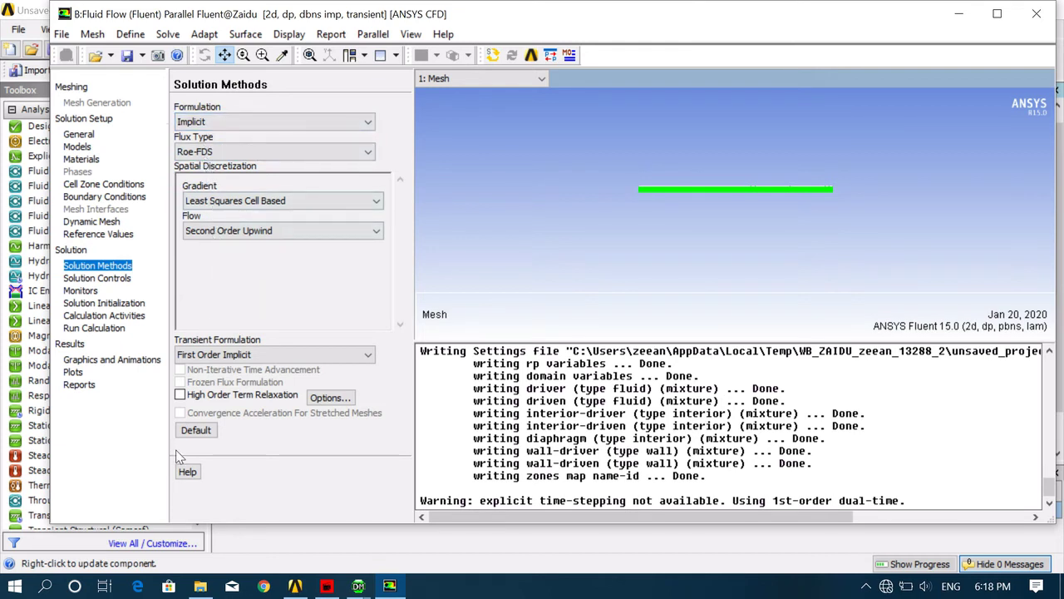
left_click(97, 279)
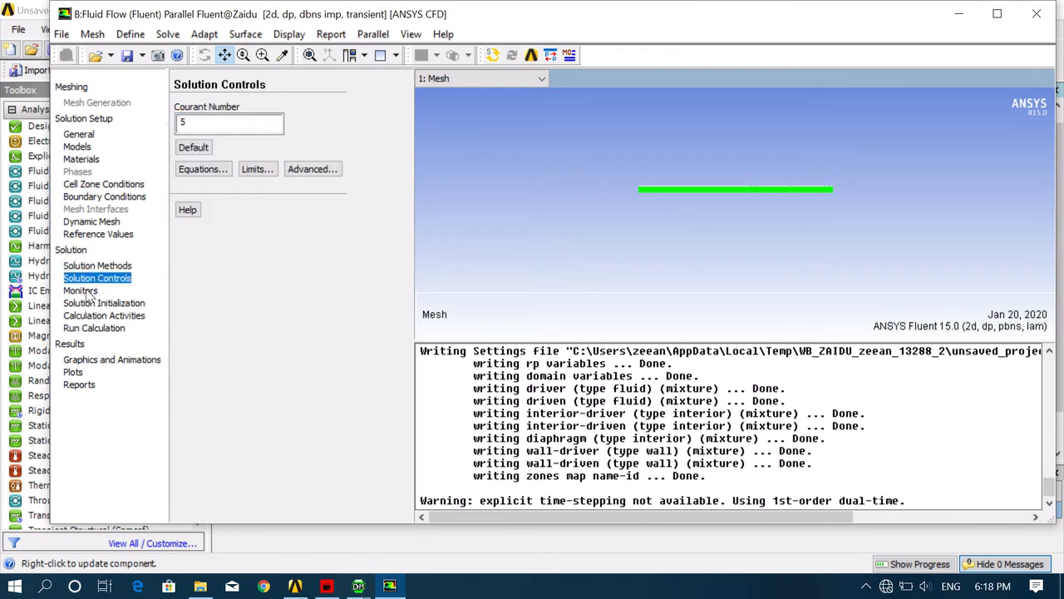
left_click(83, 291)
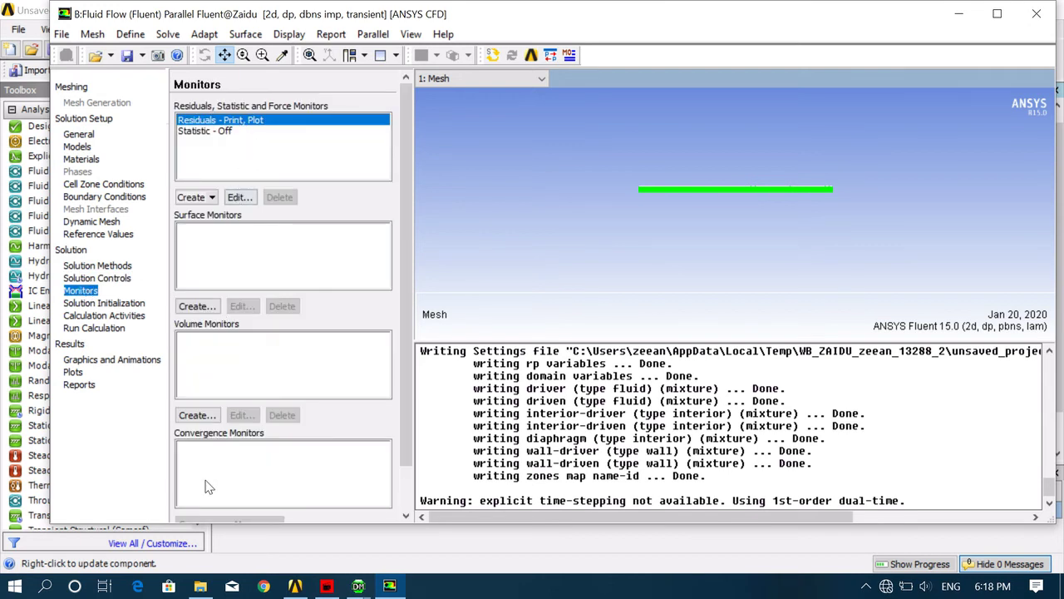
- Initialize the solution with standard initialization and patch the driver zone's pressure to 500000 pascal
left_click(93, 304)
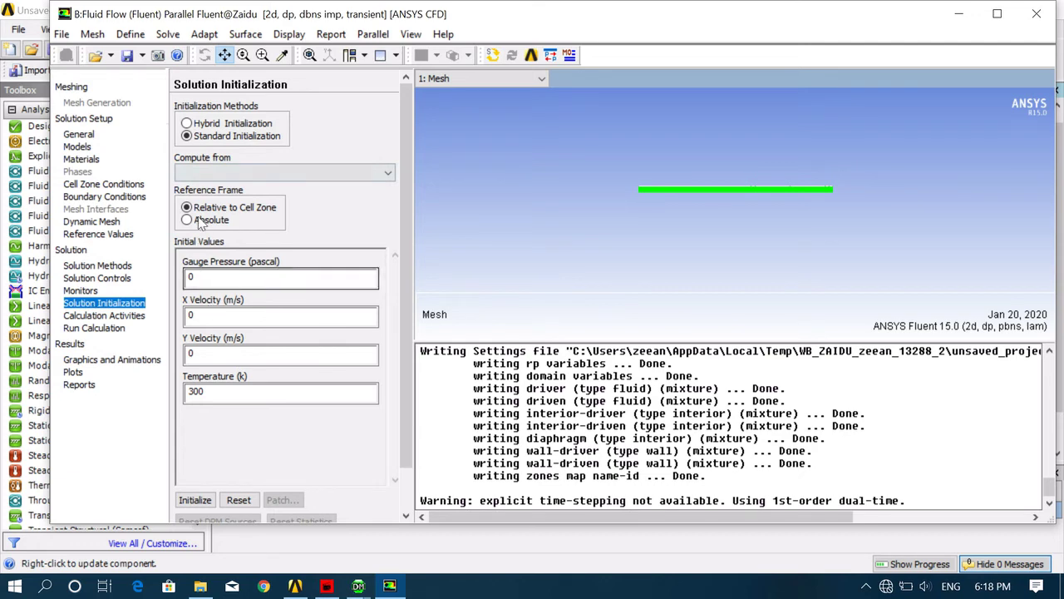
left_click(195, 498)
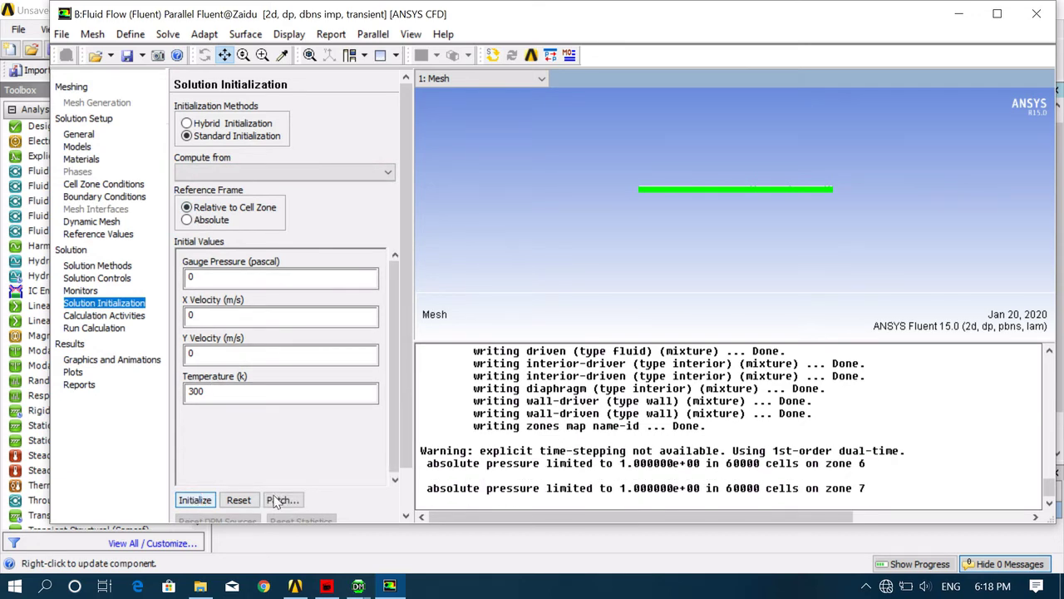
left_click(281, 500)
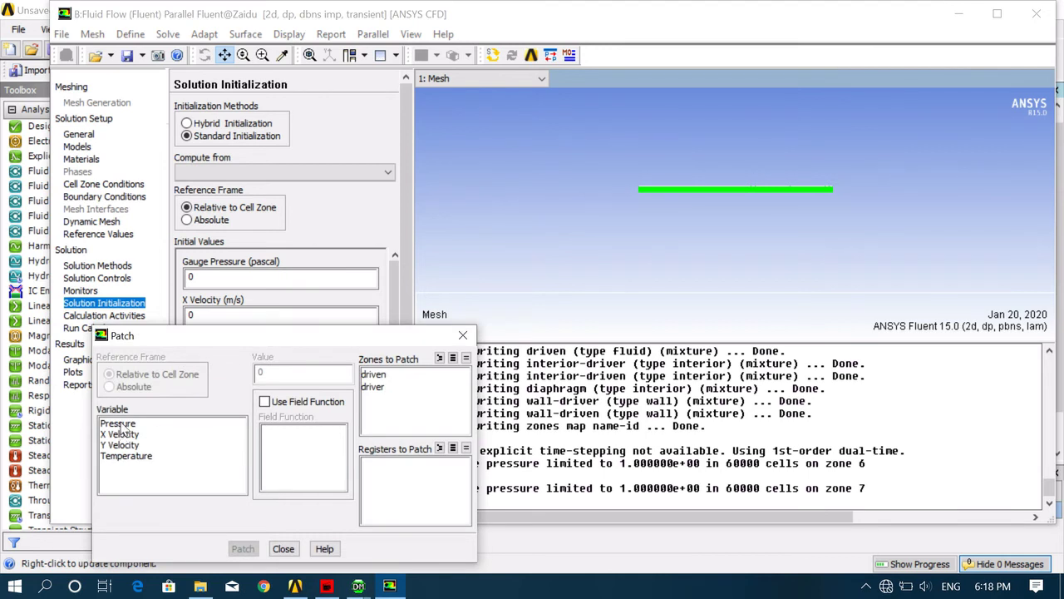
left_click(122, 424)
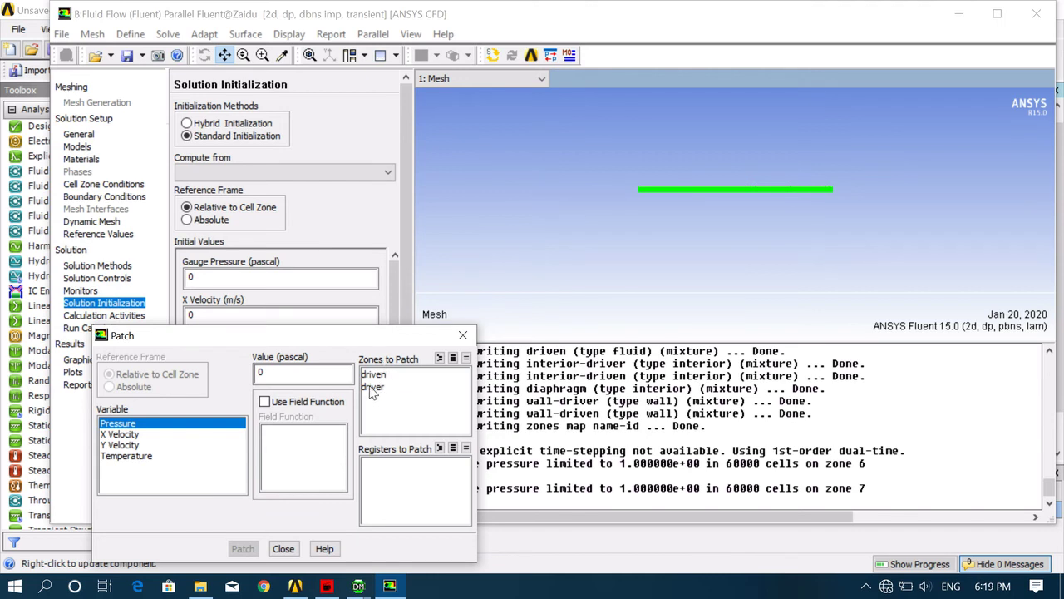
left_click(279, 371)
left_click(372, 391)
left_click(275, 372)
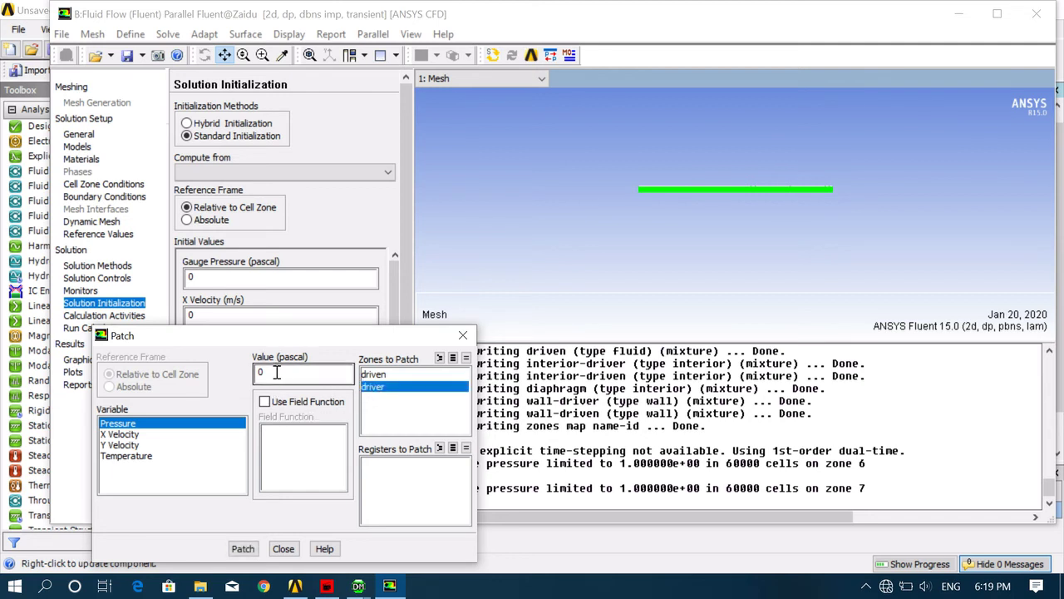
left_click_drag(277, 372, 256, 380)
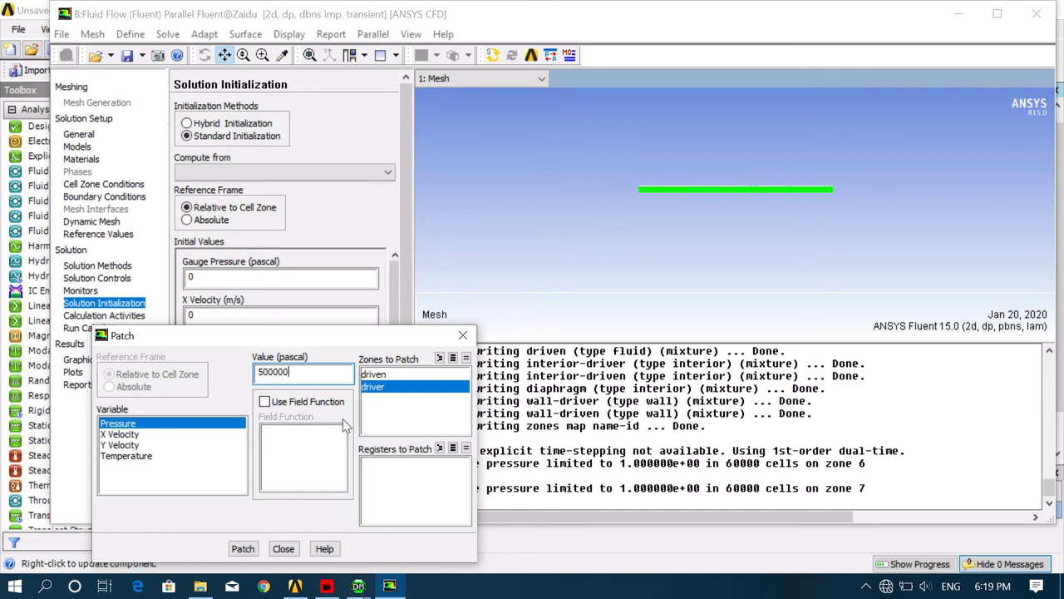
left_click(283, 549)
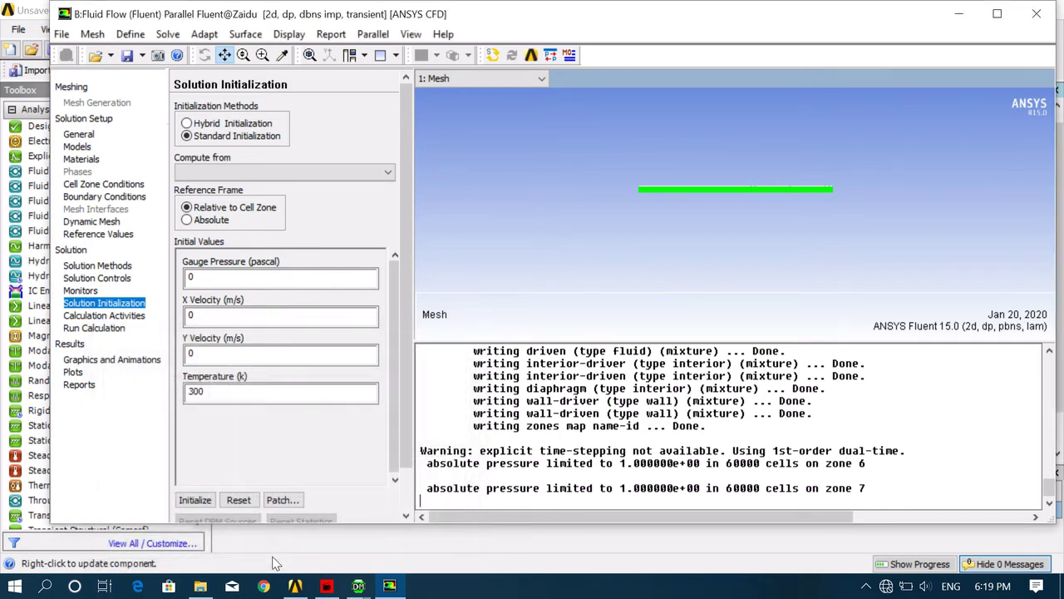
- Patch the driven zone's pressure to 101325 pascal
left_click(282, 501)
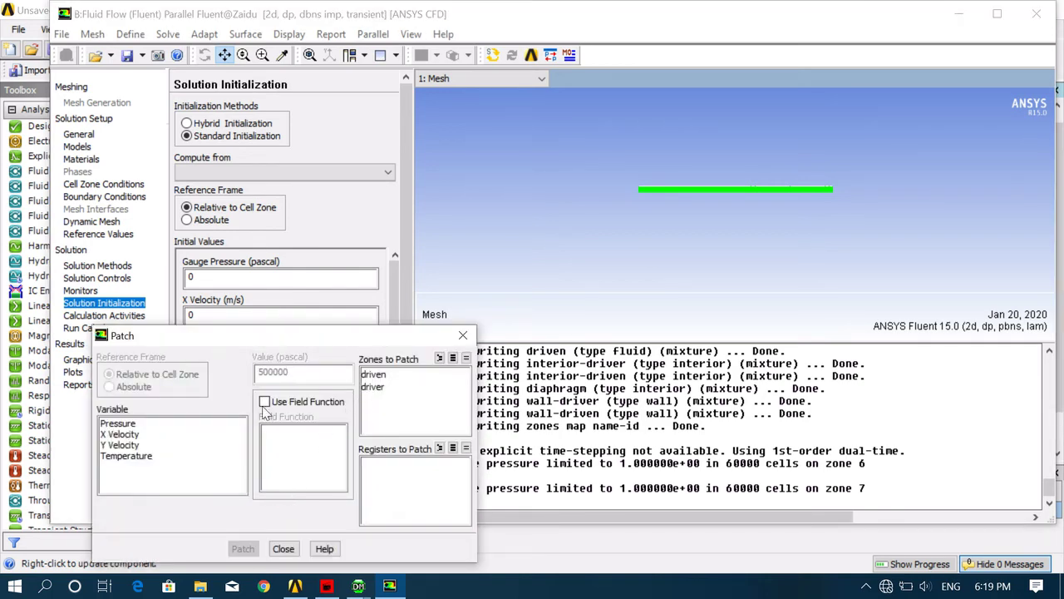
left_click(133, 424)
left_click(382, 375)
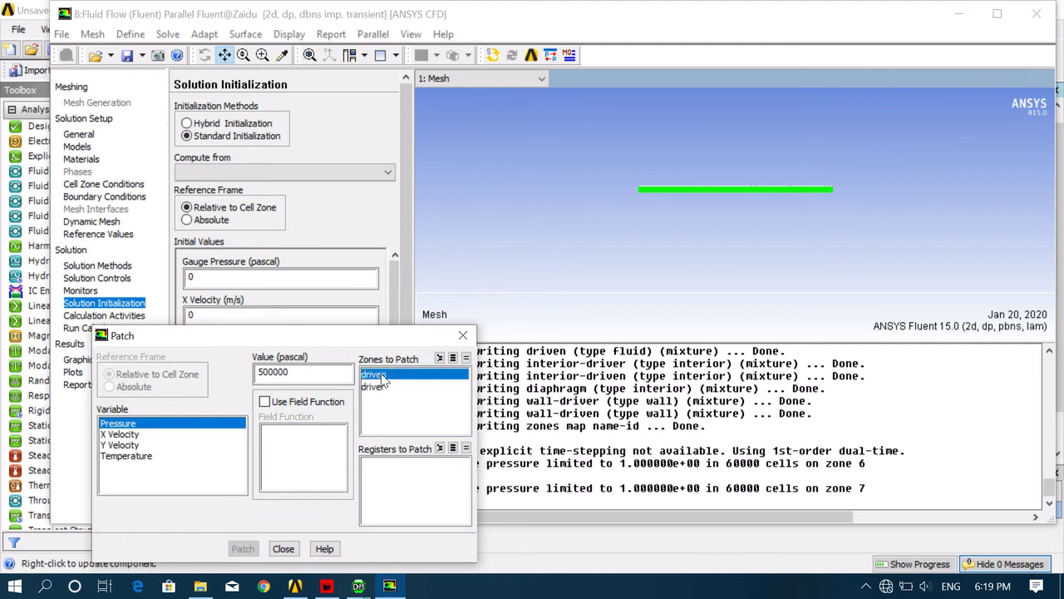
left_click(123, 434)
left_click(118, 424)
left_click(123, 433)
left_click(118, 424)
left_click_drag(298, 373, 257, 374)
type("50")
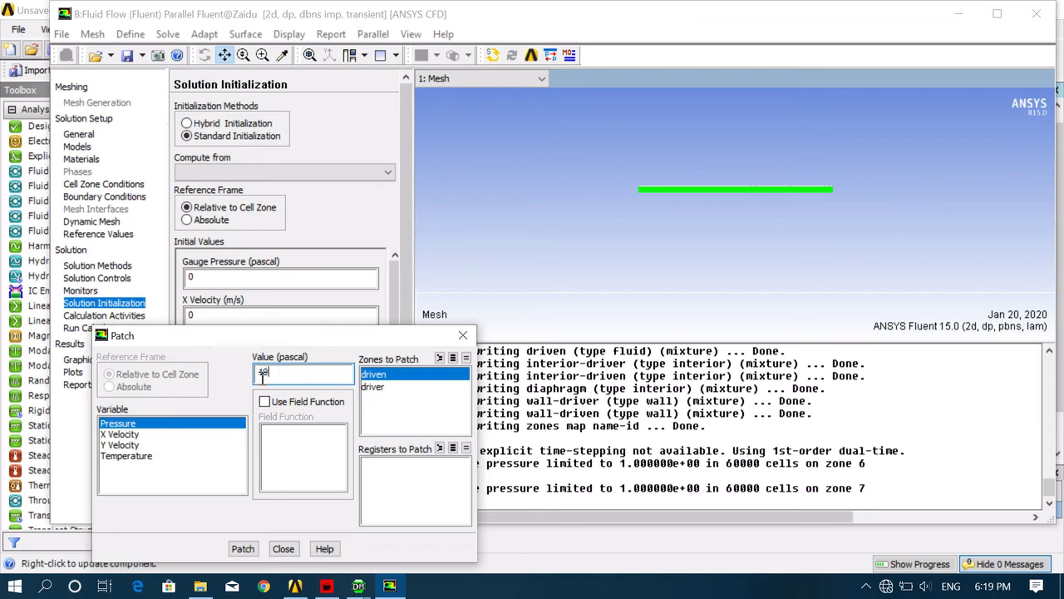
type("132")
left_click(243, 550)
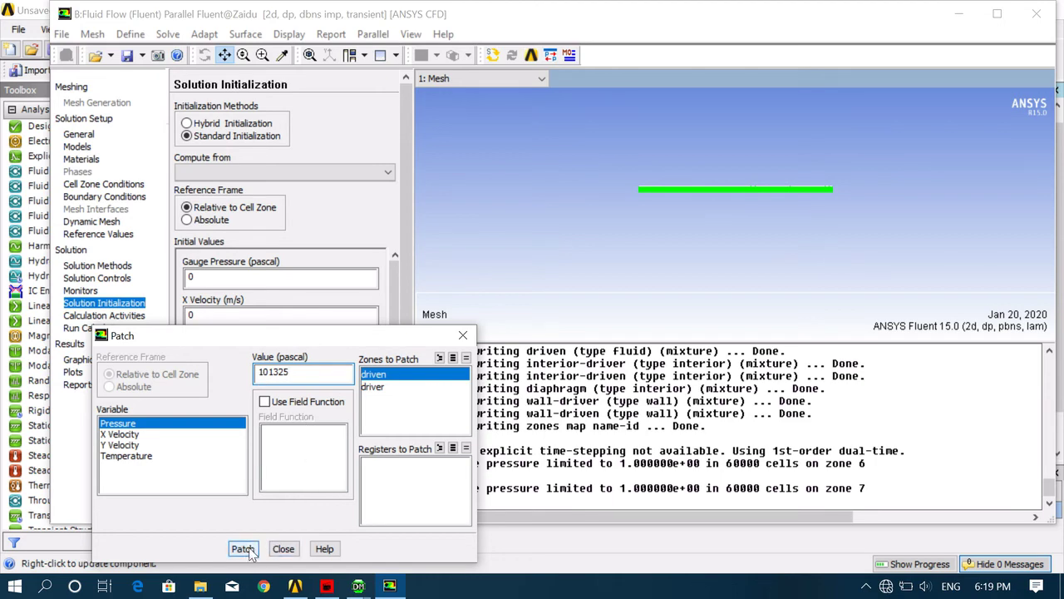
left_click(285, 550)
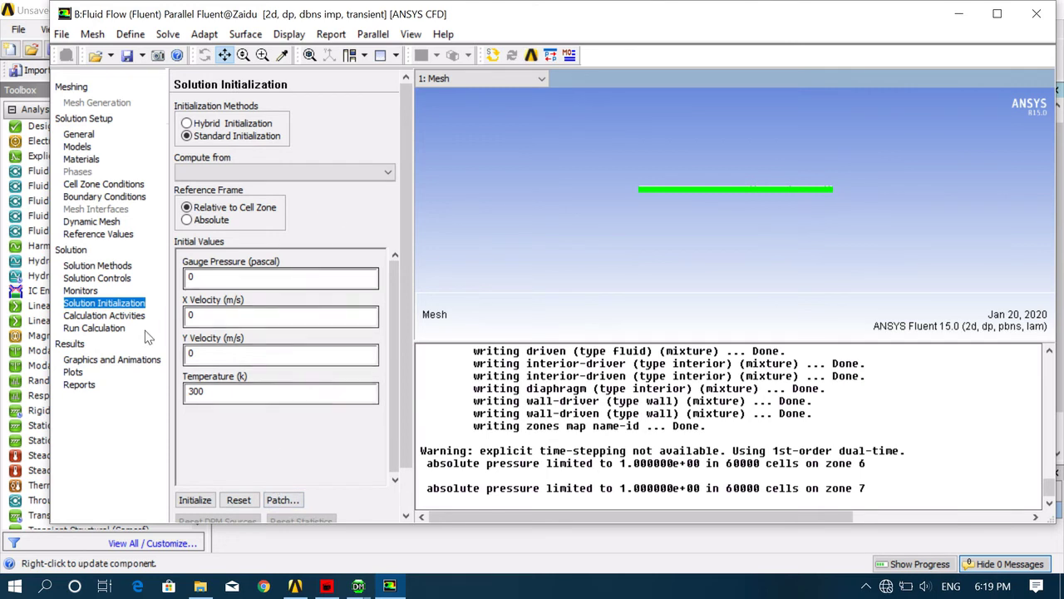
- Raise the autosave interval in time steps in the calculation activities
left_click(106, 316)
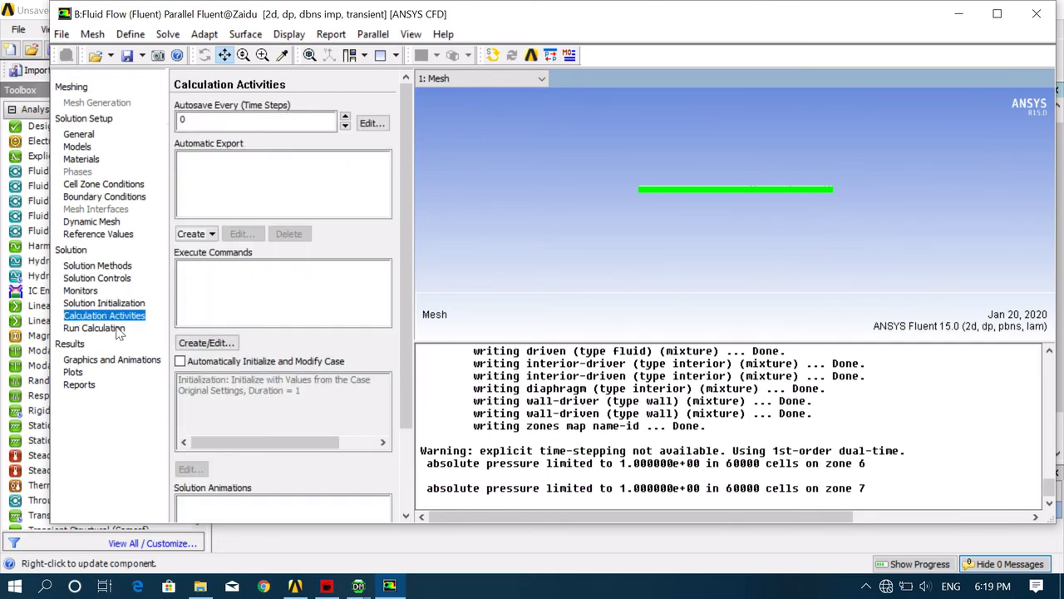
left_click(346, 116)
left_click(225, 118)
- Set the fixed time step size to 7e-06 s and the number of time steps to 50, and run the calculation
left_click(93, 327)
left_click(331, 144)
double_click(331, 144)
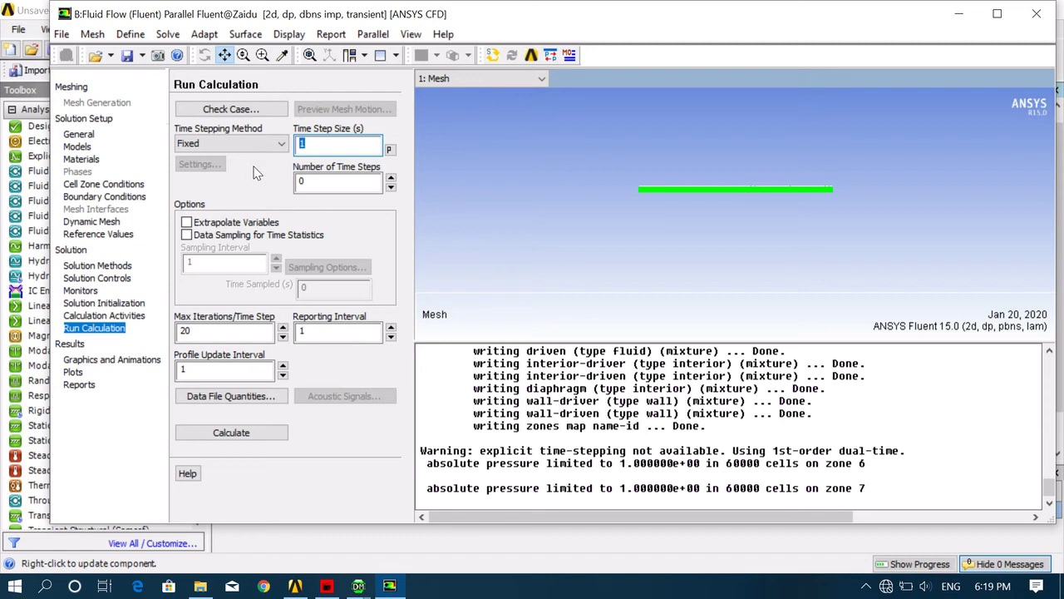
type("7e-06")
double_click(334, 180)
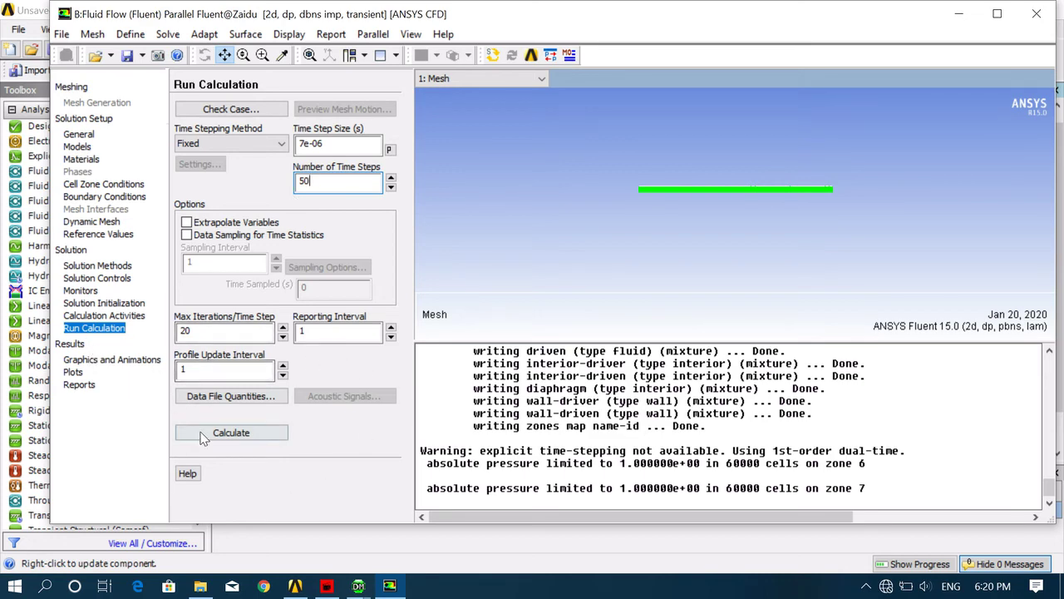
left_click(237, 432)
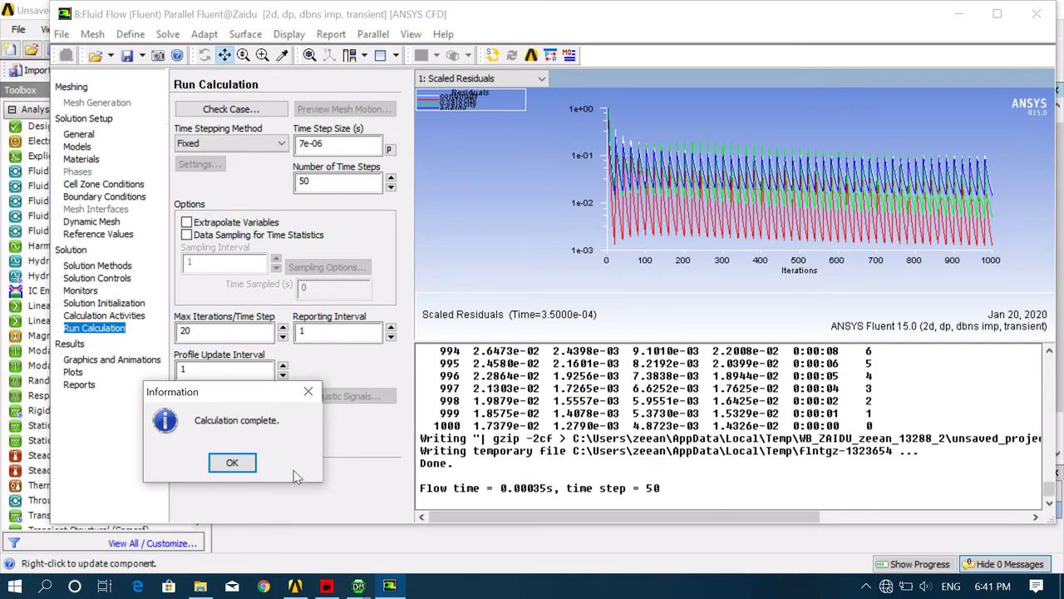
left_click(223, 467)
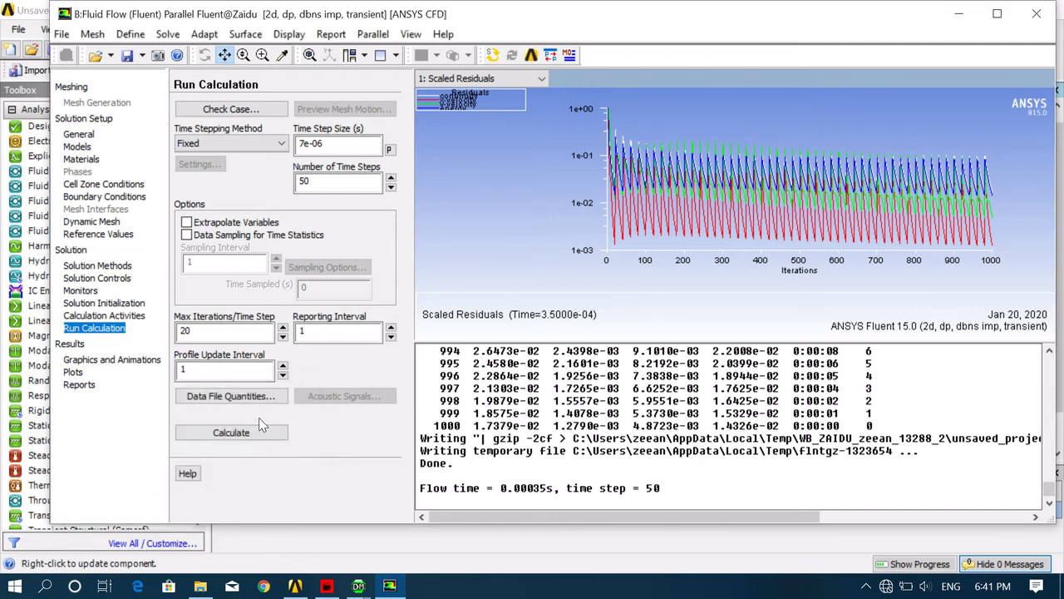
- Display contours of static pressure on the diaphragm, both interior and both wall surfaces
left_click(87, 360)
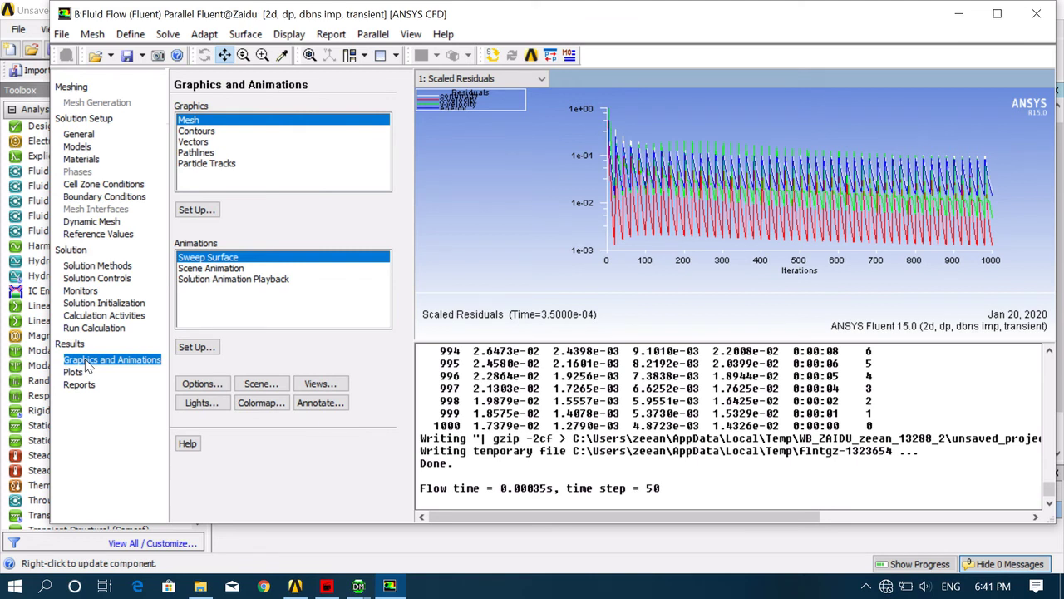
left_click(208, 138)
double_click(208, 136)
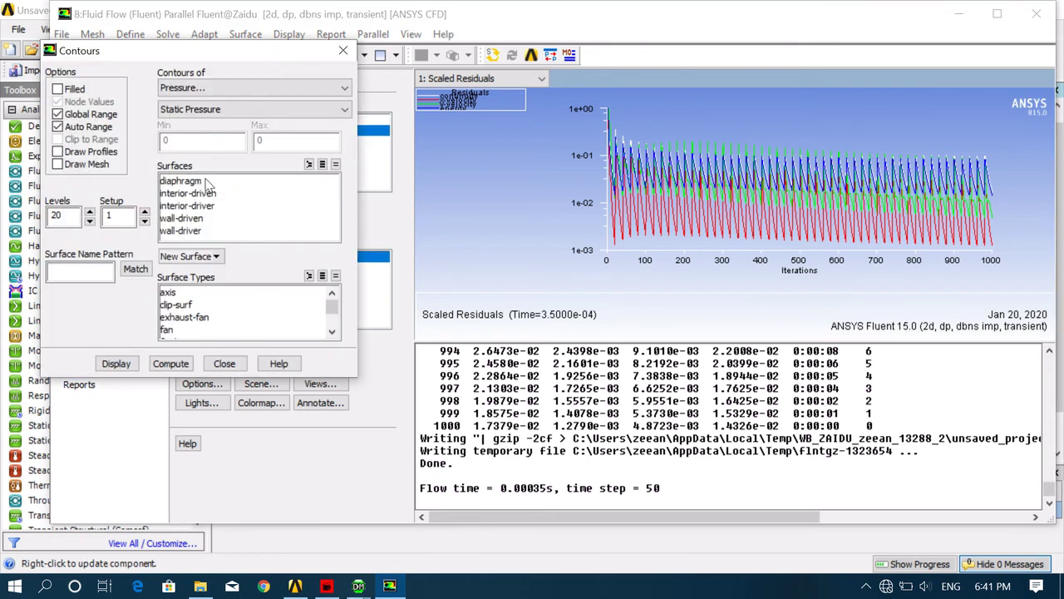
left_click_drag(212, 183, 220, 251)
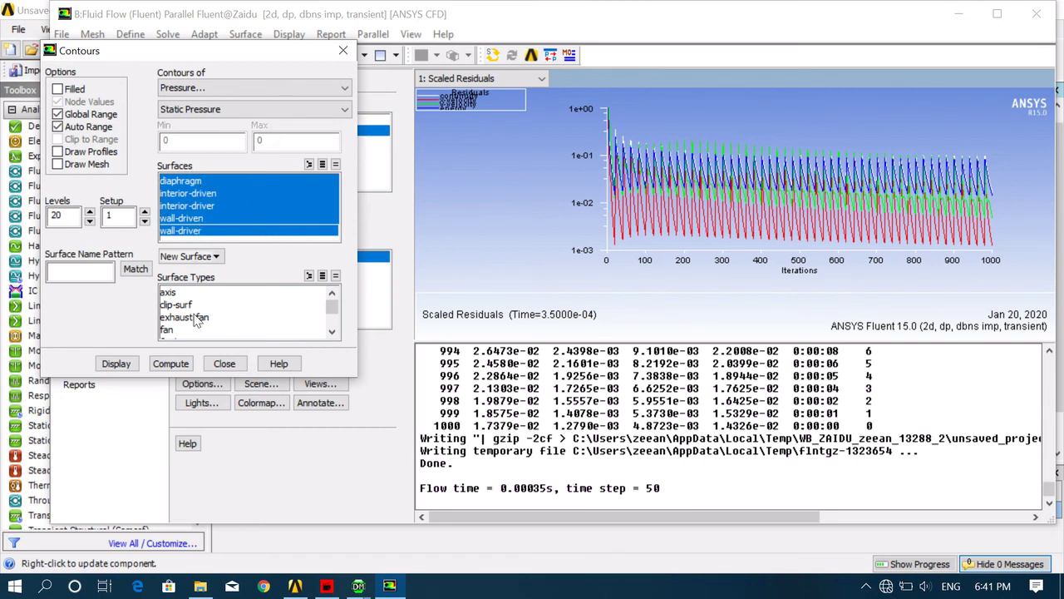
left_click(117, 363)
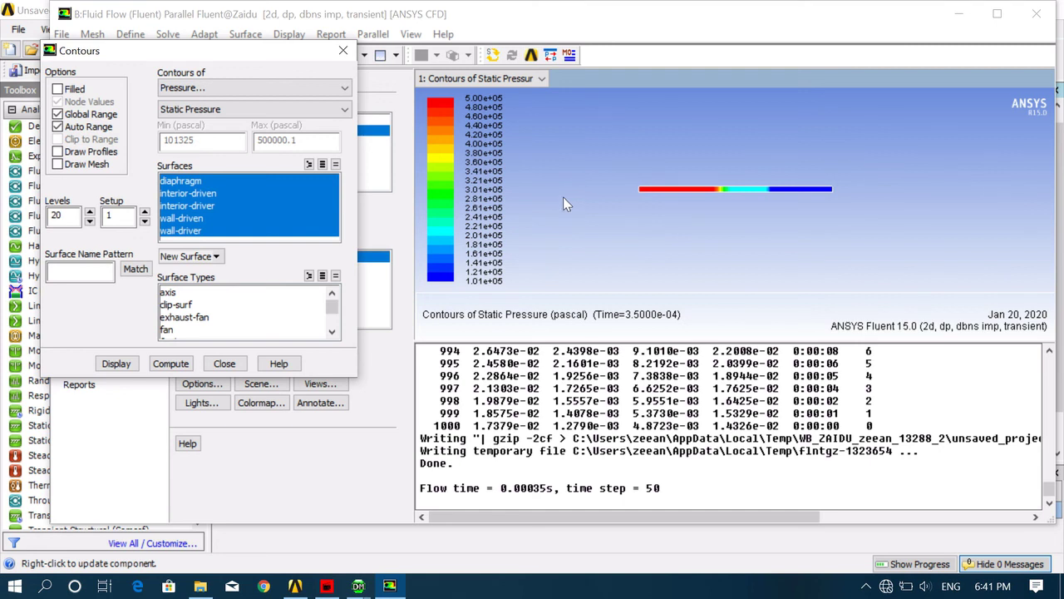
- Display contours of density on all the selected surfaces
left_click(278, 88)
left_click(193, 114)
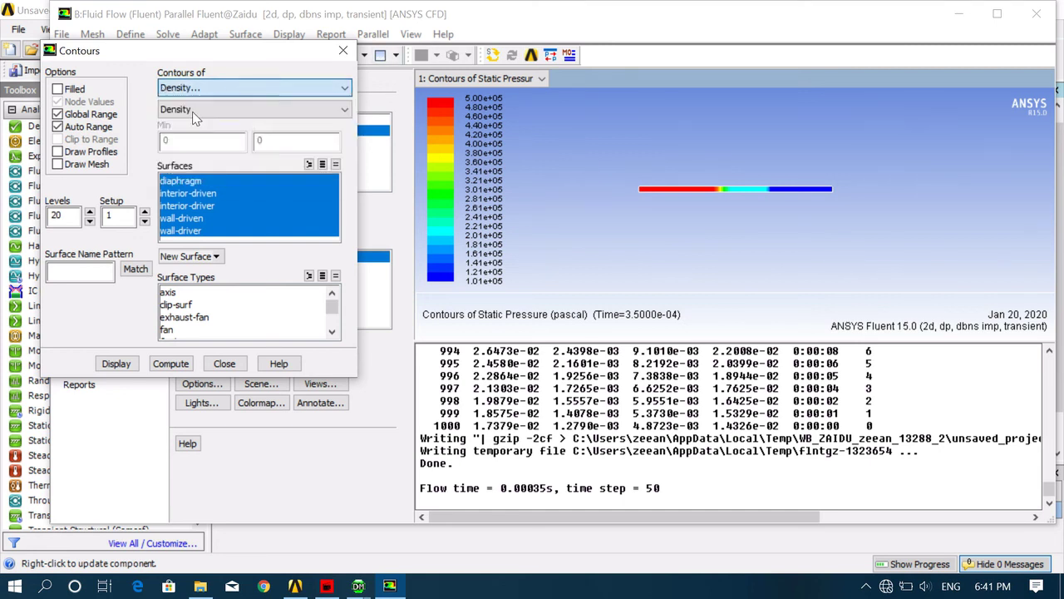
left_click(116, 364)
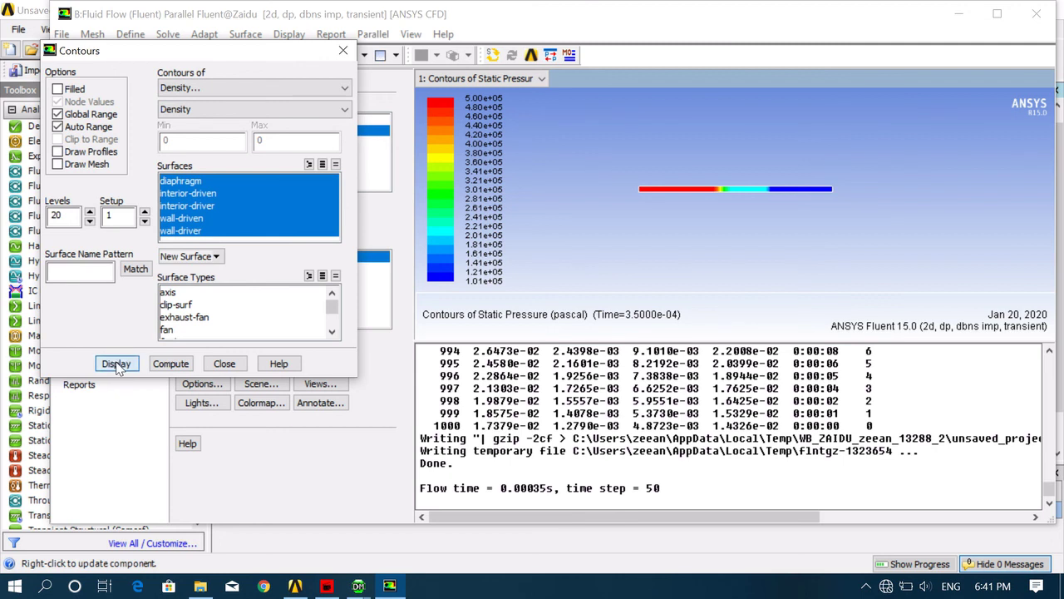
- Display contours of velocity magnitude on all the selected surfaces
left_click(203, 87)
left_click(188, 127)
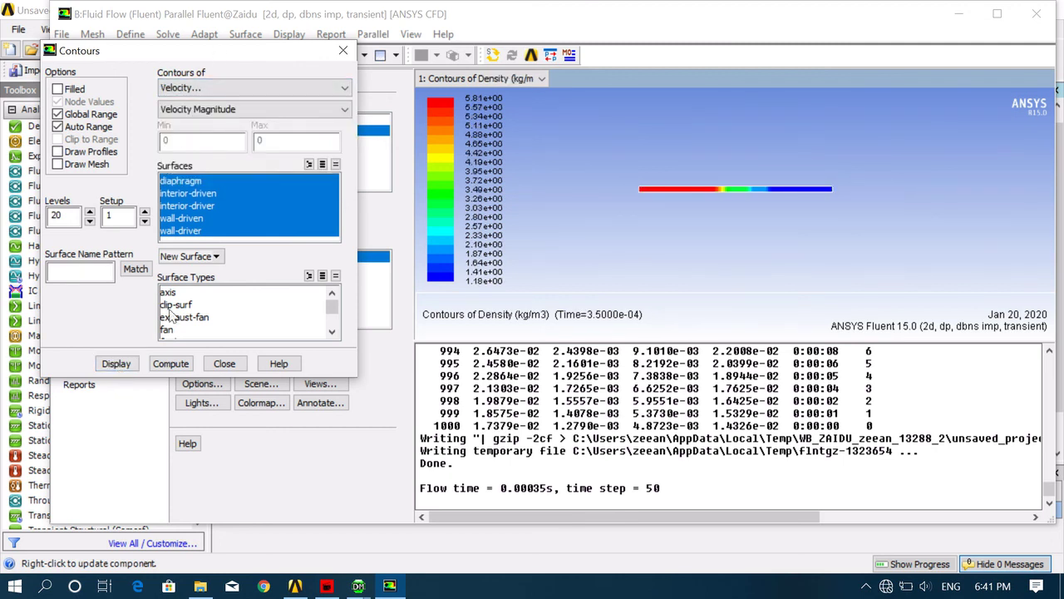
left_click(118, 365)
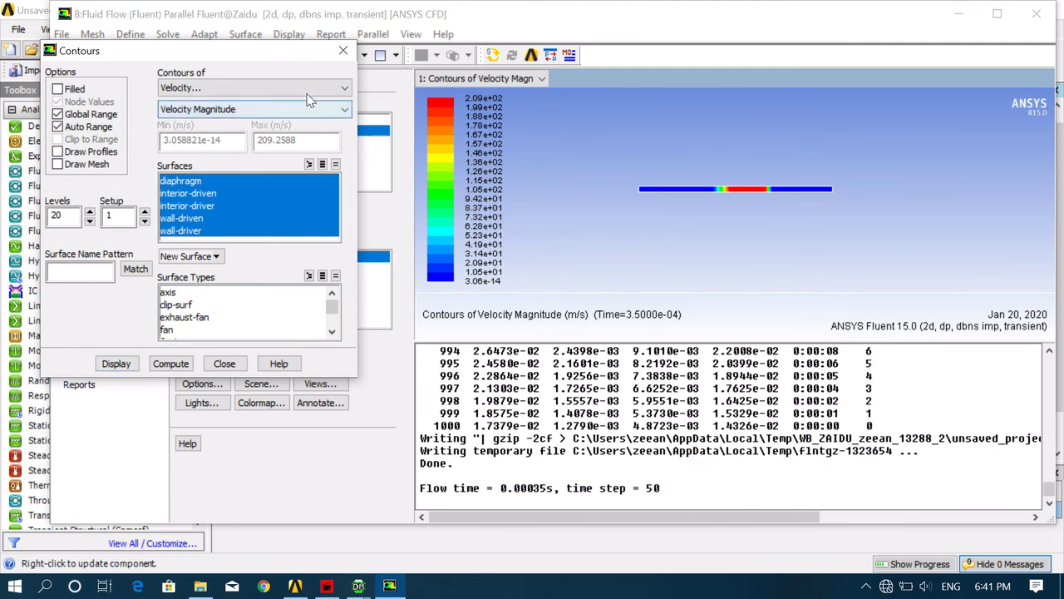
- Create an XY plot of static pressure against X position on the diaphragm, both interior and both wall surfaces
left_click(223, 364)
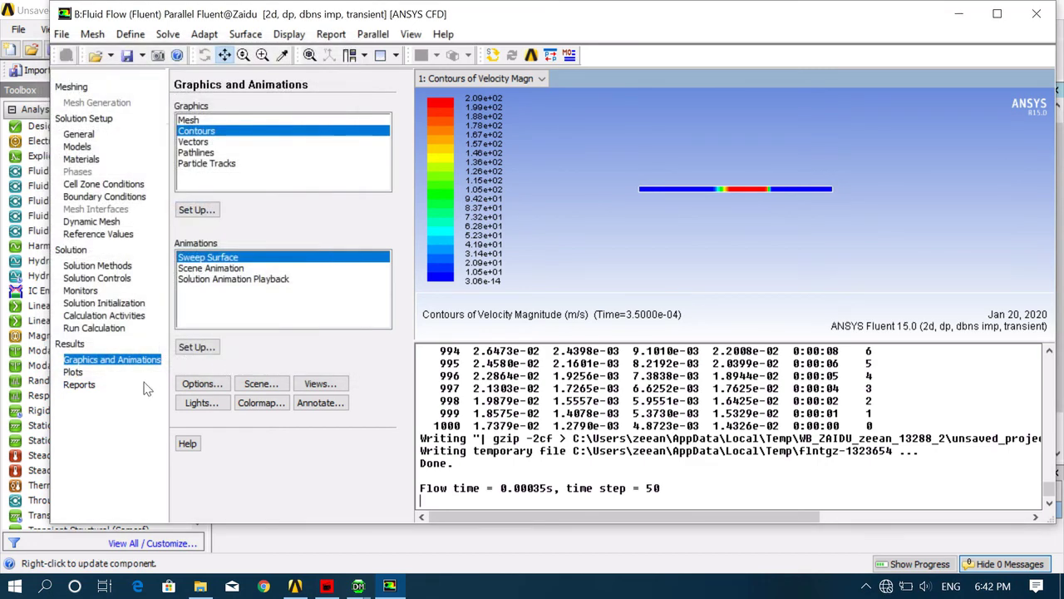
left_click(73, 372)
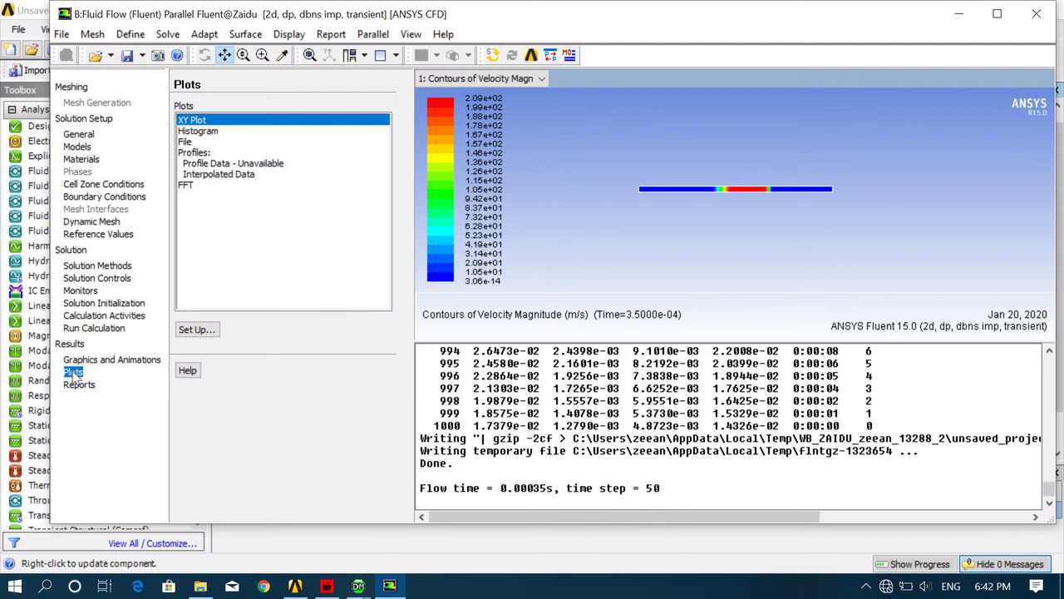
double_click(207, 121)
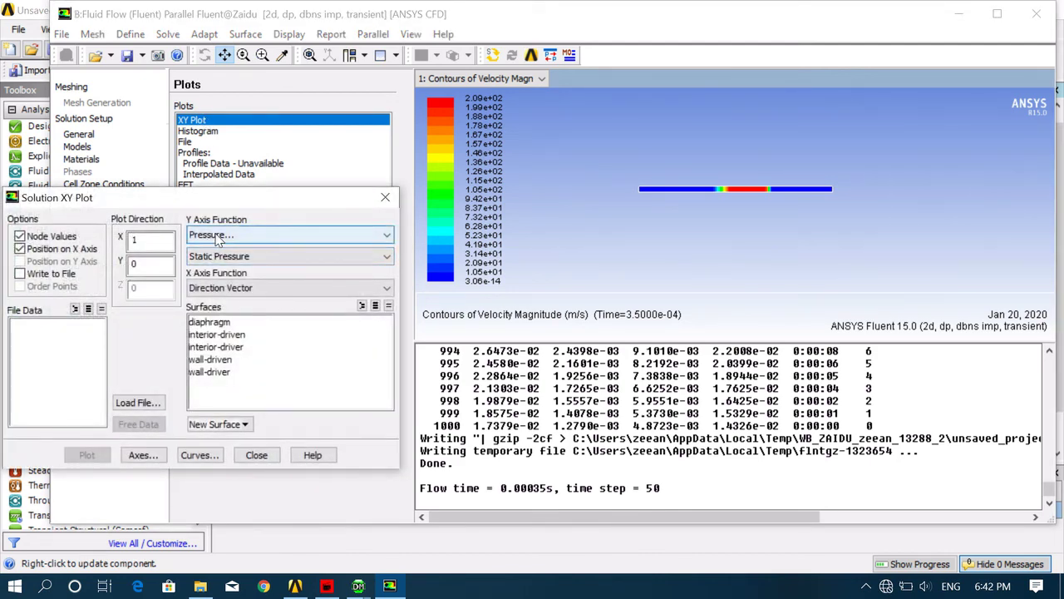
left_click_drag(247, 322, 255, 373)
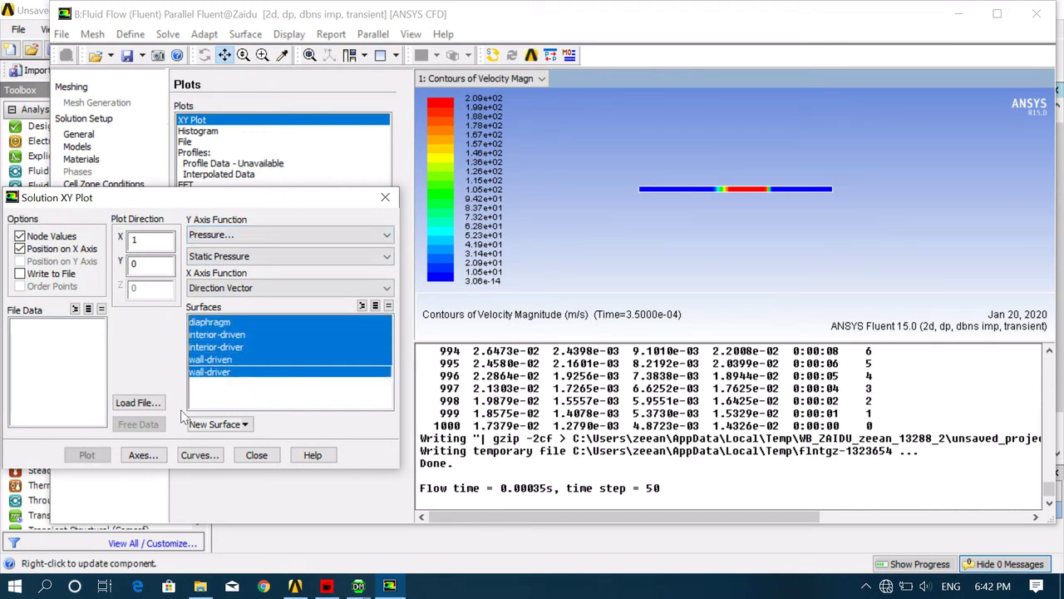
left_click(88, 455)
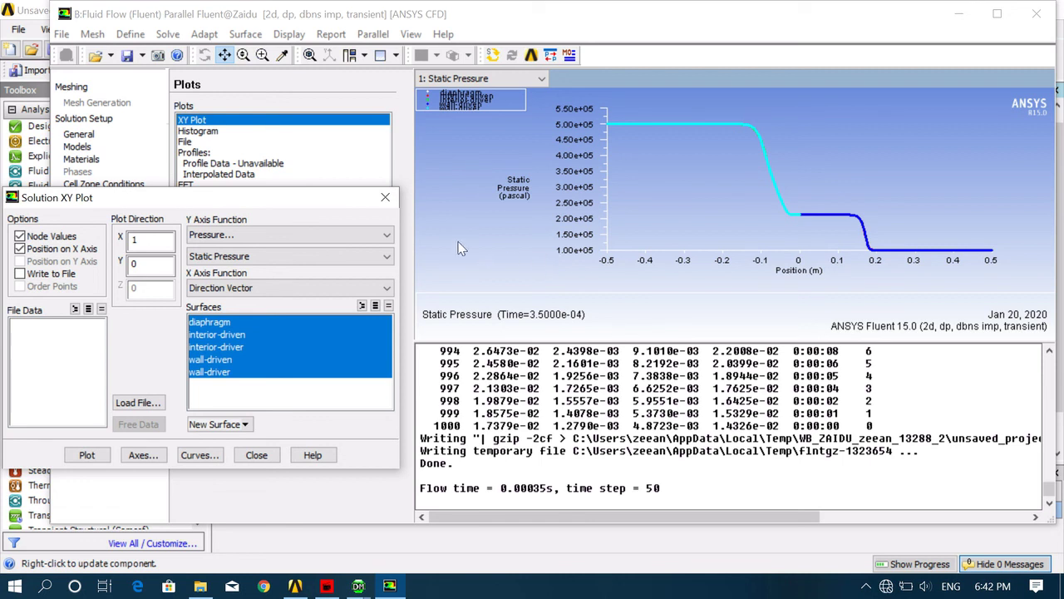
- Plot density against X position on the same five surfaces
left_click(212, 236)
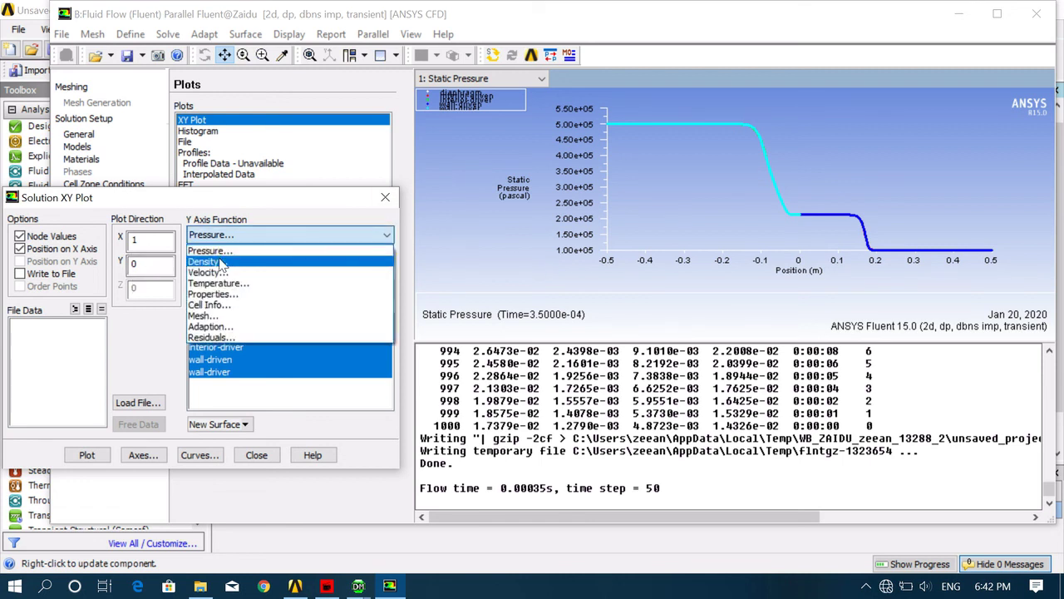
left_click(221, 261)
left_click(98, 455)
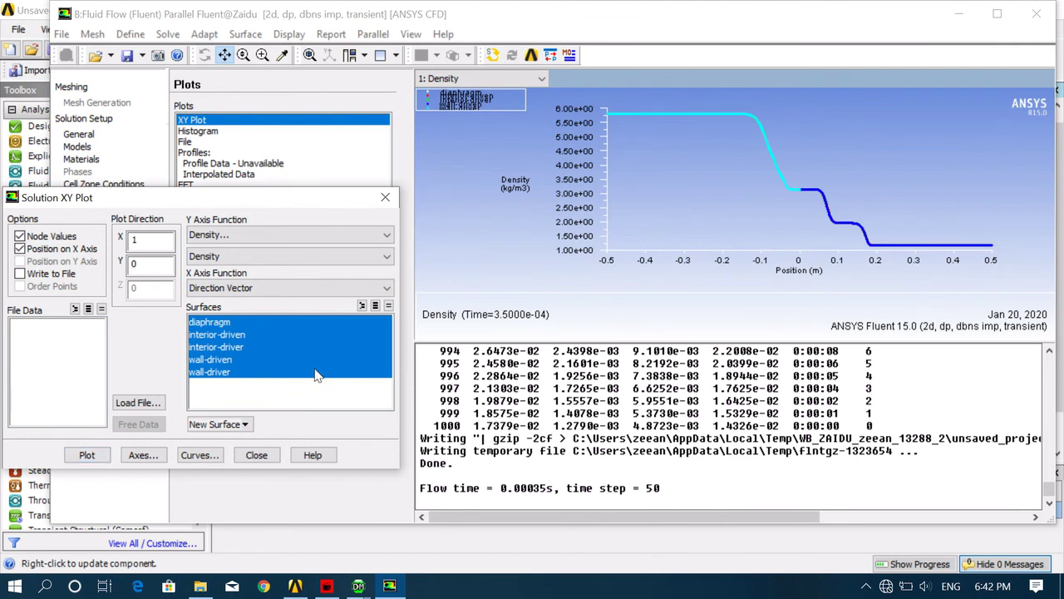
- Plot velocity magnitude against X position on the same five surfaces and close the XY plot setup
left_click(234, 236)
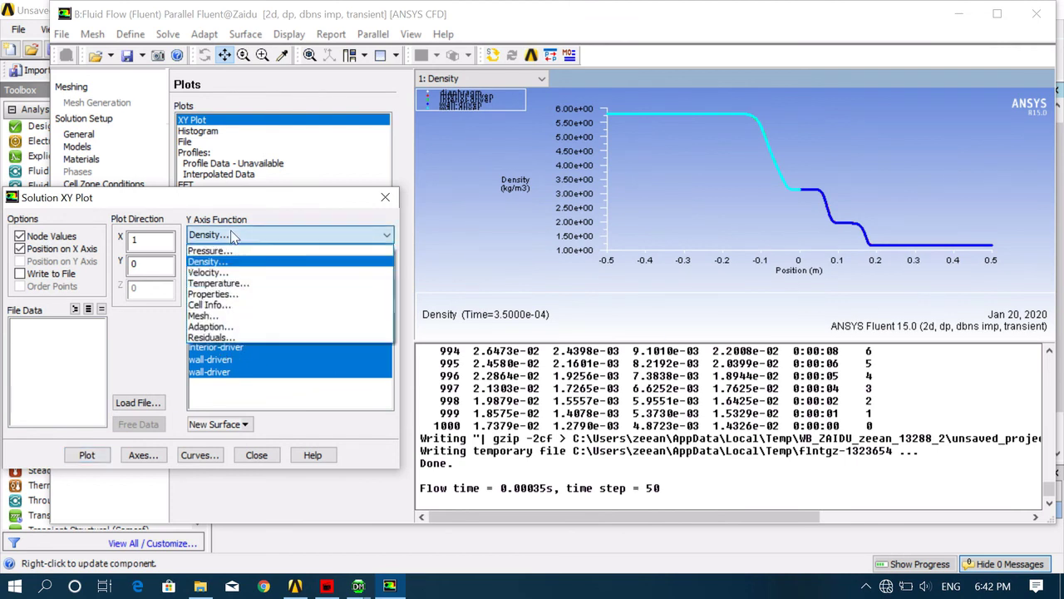
left_click(217, 277)
left_click(87, 455)
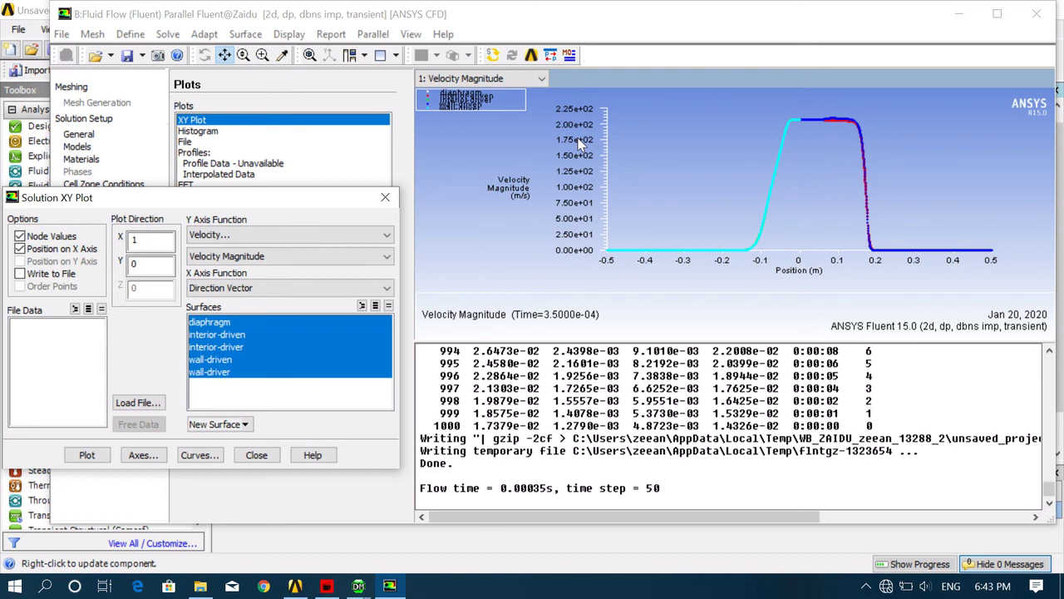
left_click(279, 455)
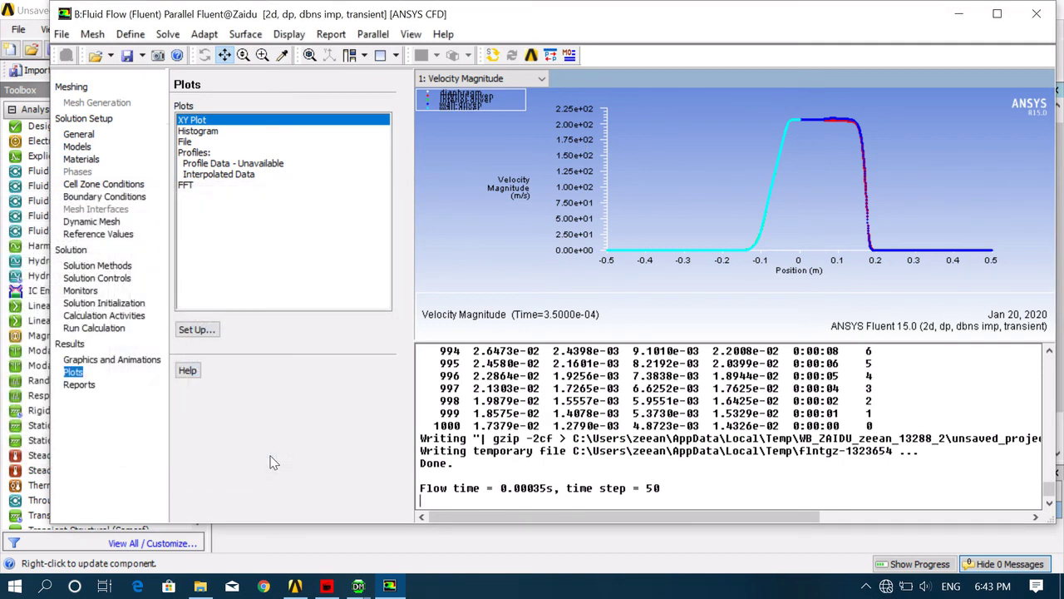